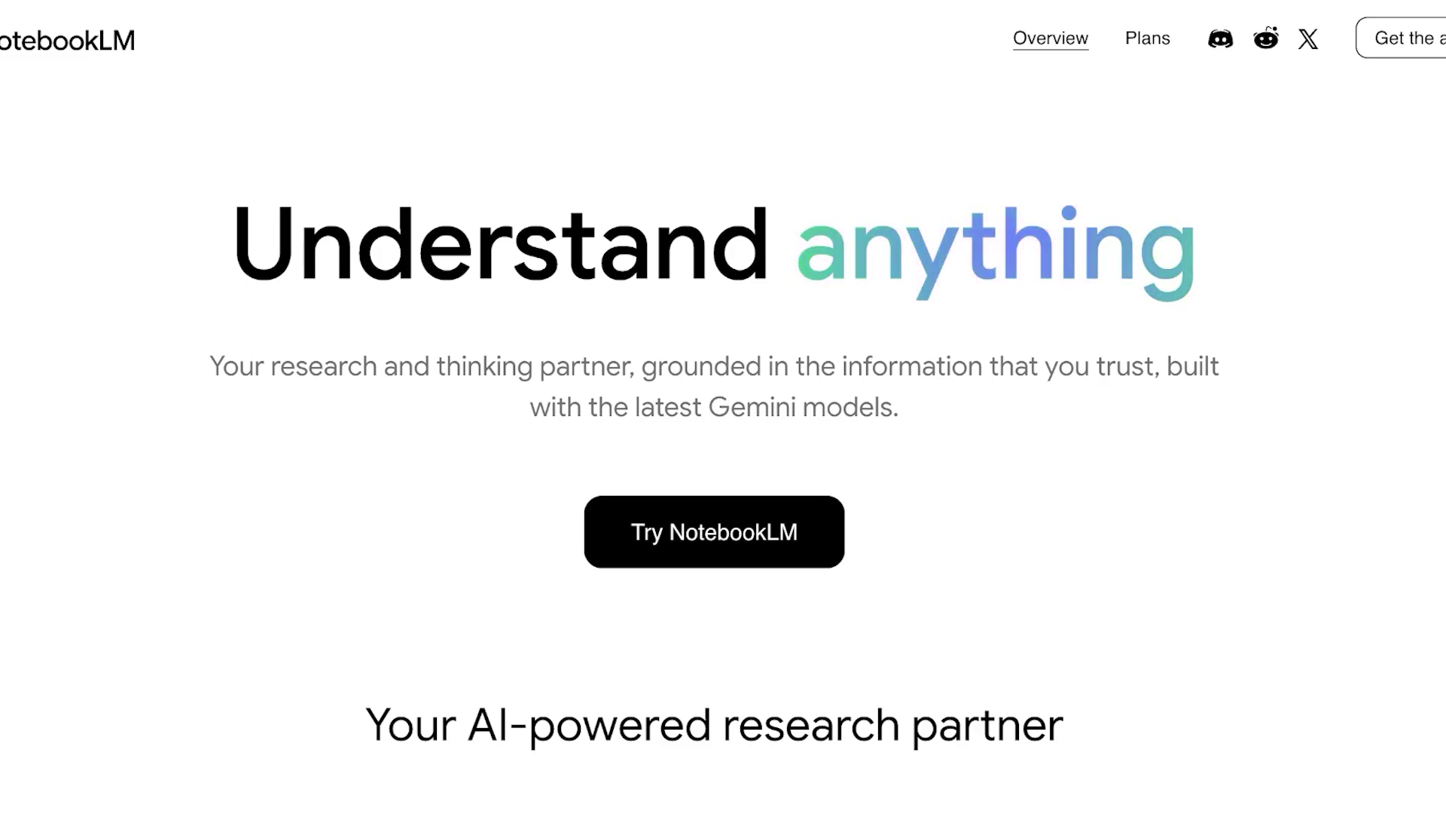
# - Read through the overview page's feature sections on uploading sources, instant insights, source citations and Audio Overview
pyautogui.scroll(-6, 723, 452)
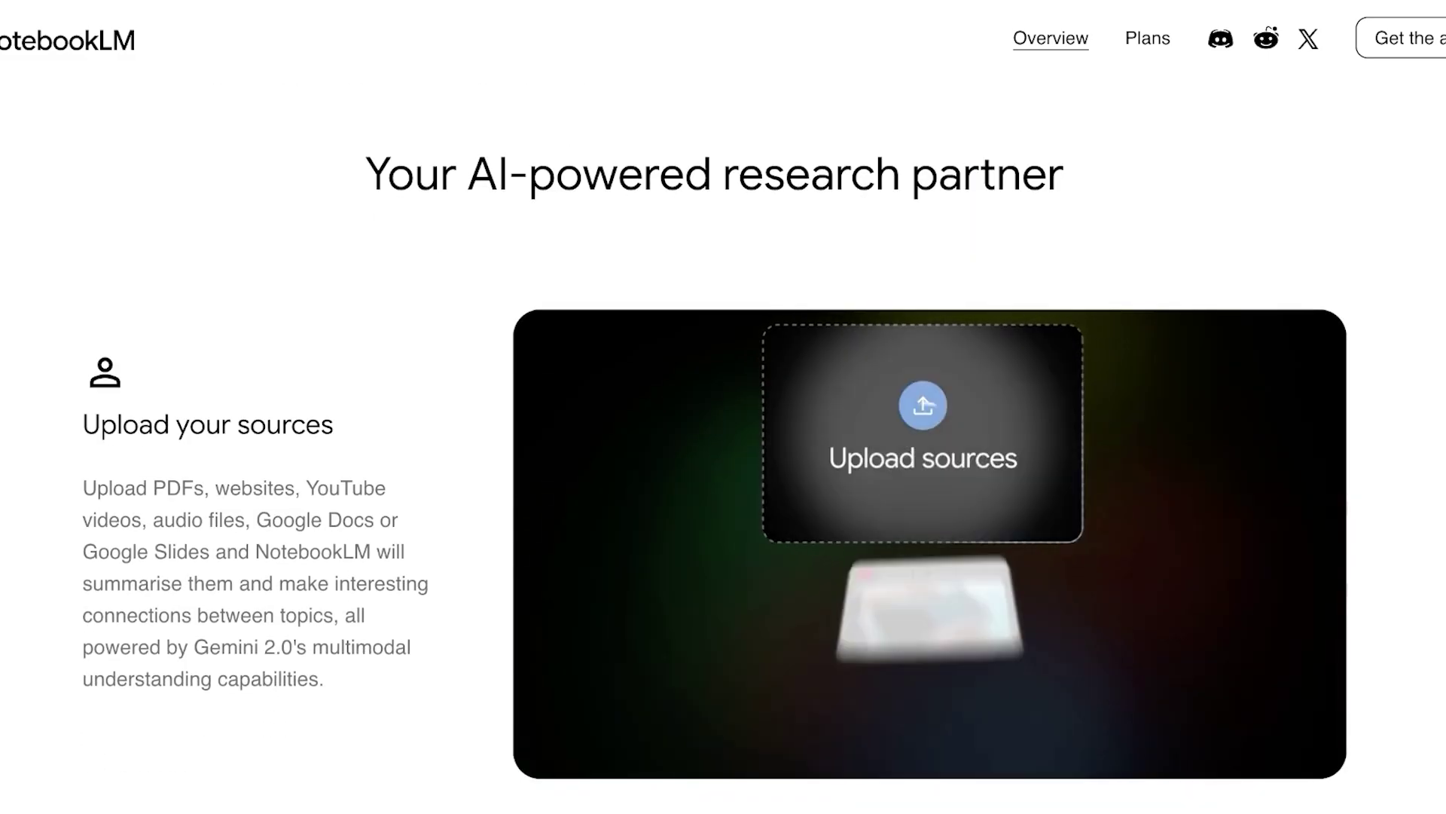
pyautogui.scroll(-2, 724, 407)
pyautogui.scroll(1, 723, 452)
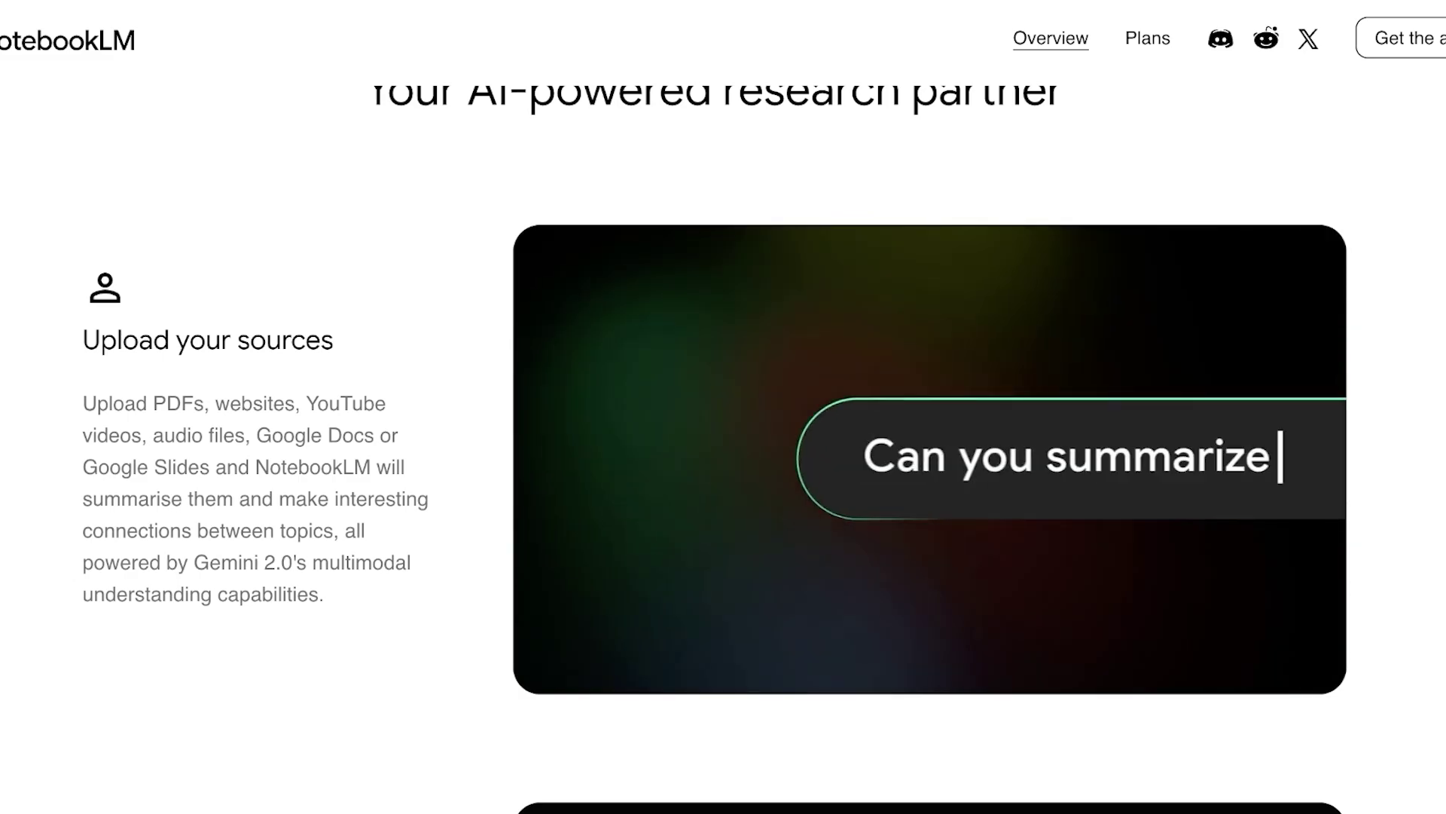
pyautogui.scroll(-10, 723, 452)
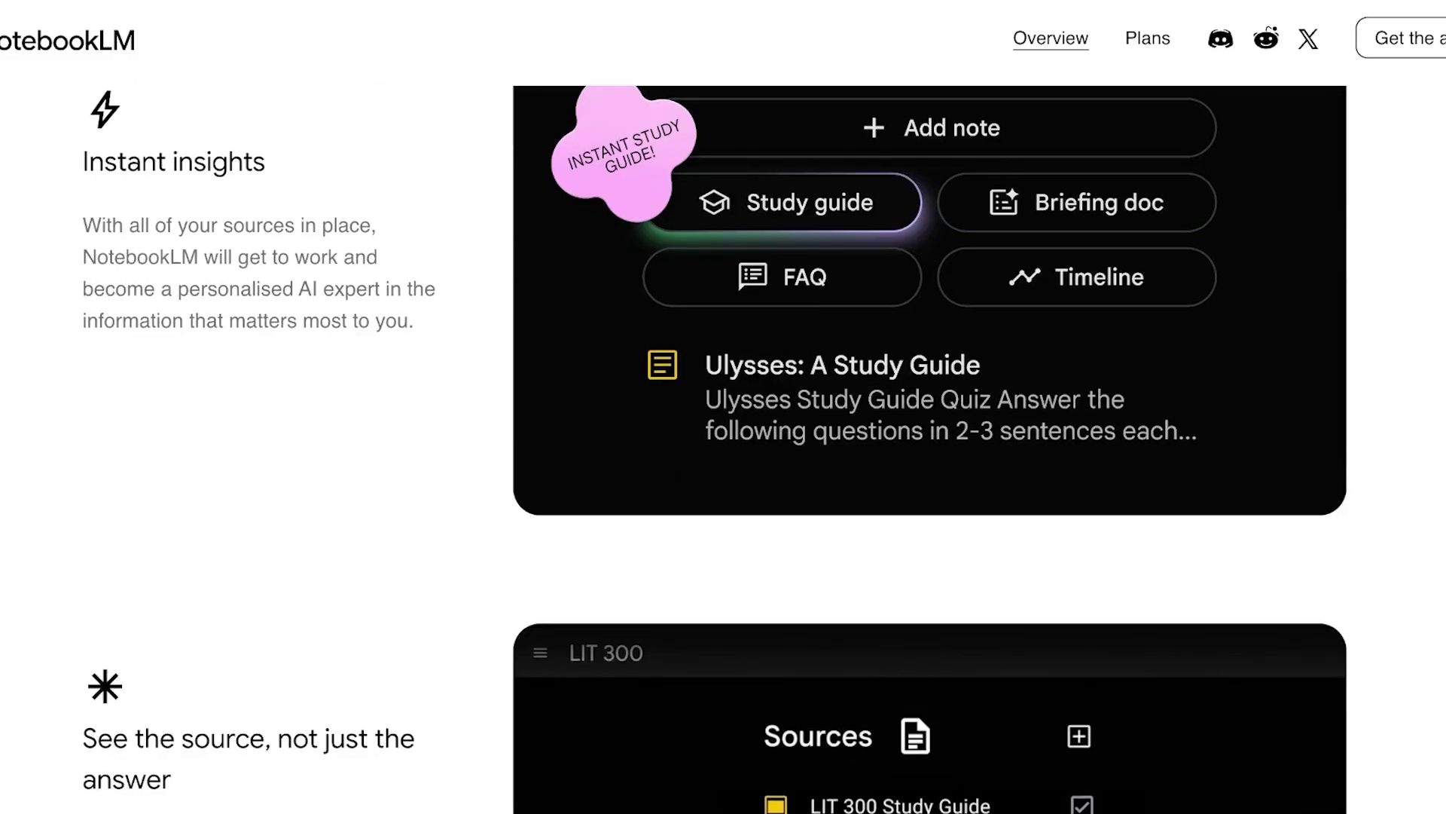
pyautogui.scroll(3, 723, 452)
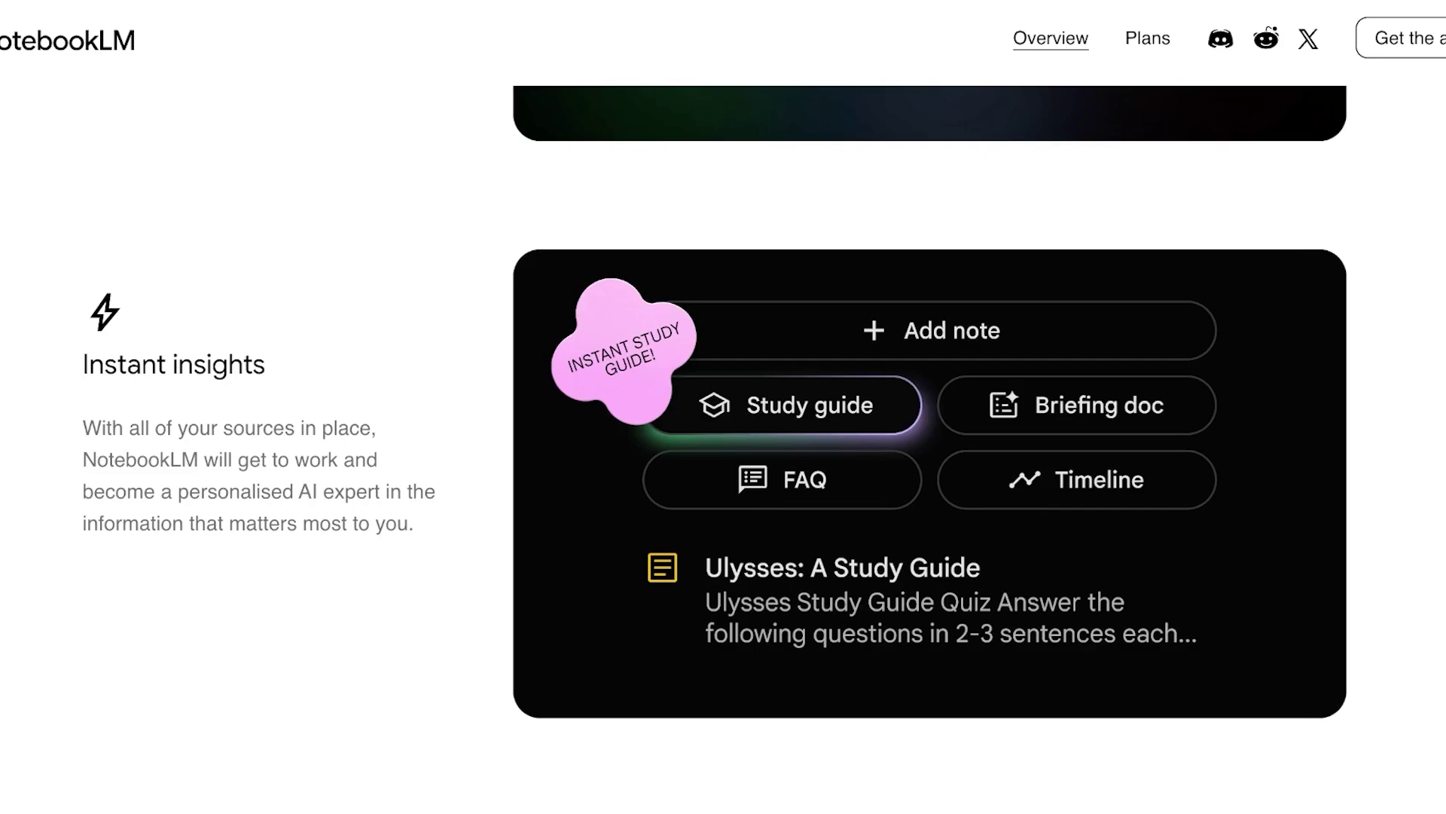
pyautogui.scroll(-8, 723, 452)
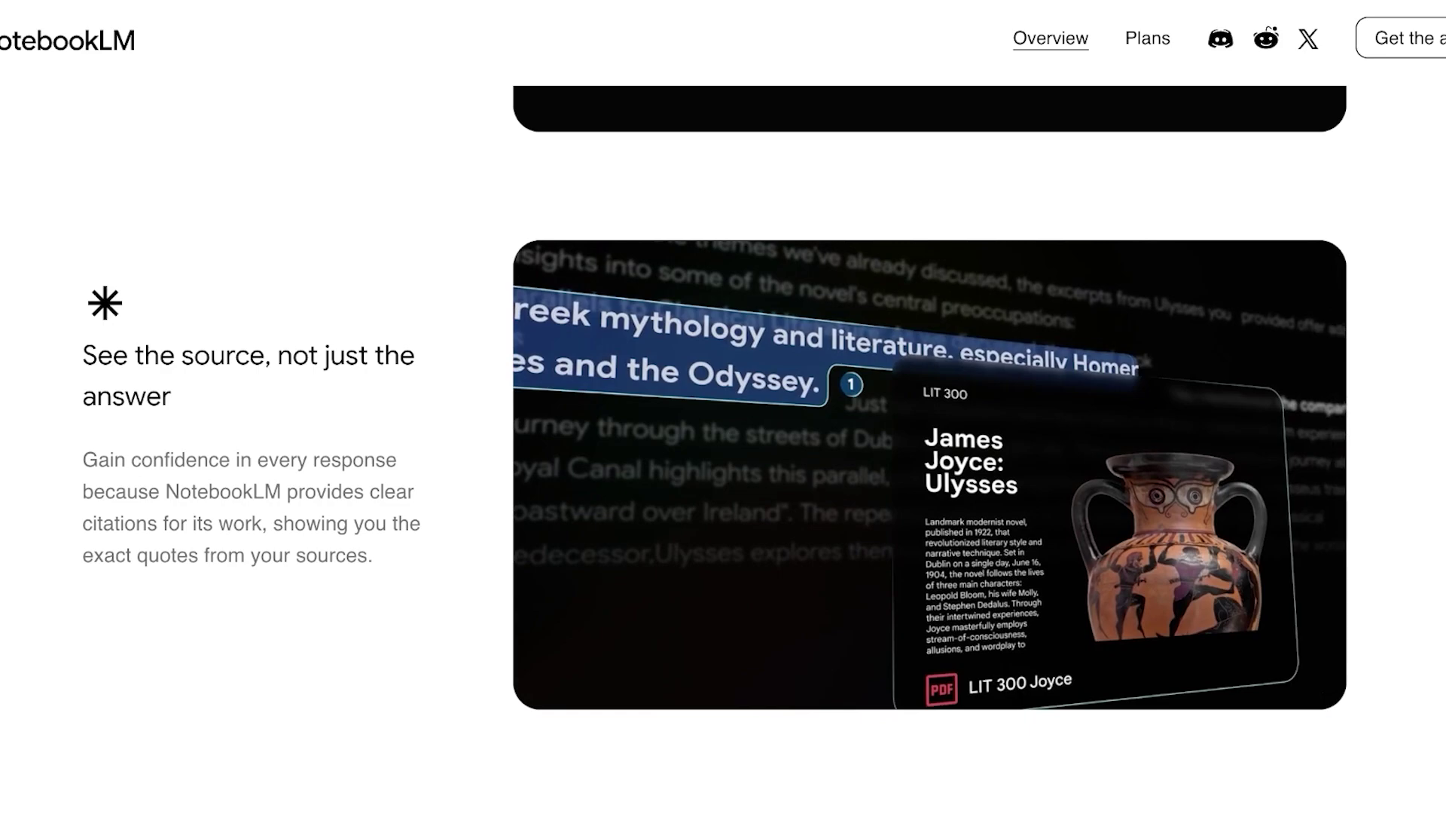
pyautogui.scroll(-10, 723, 452)
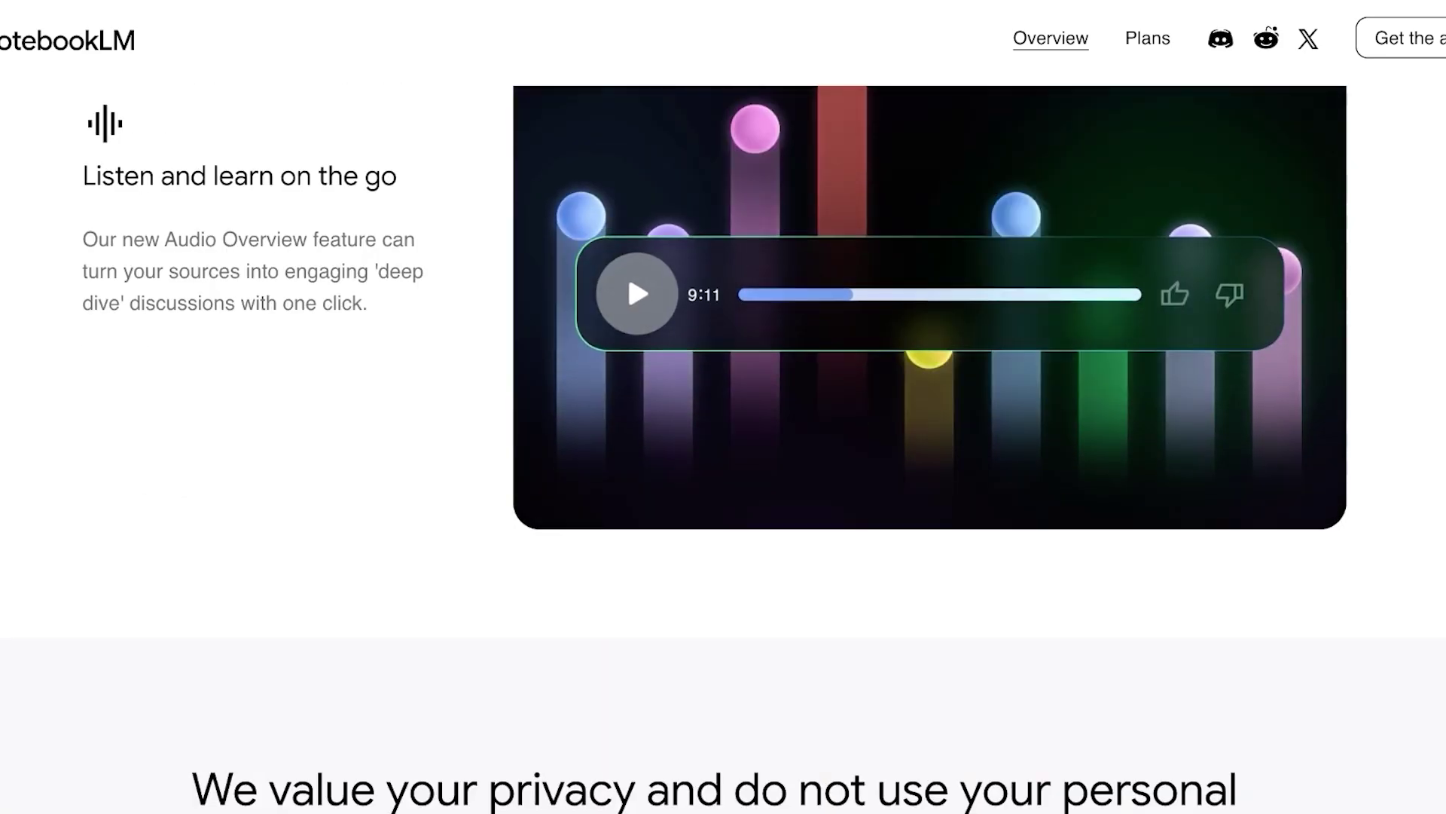
pyautogui.scroll(3, 723, 452)
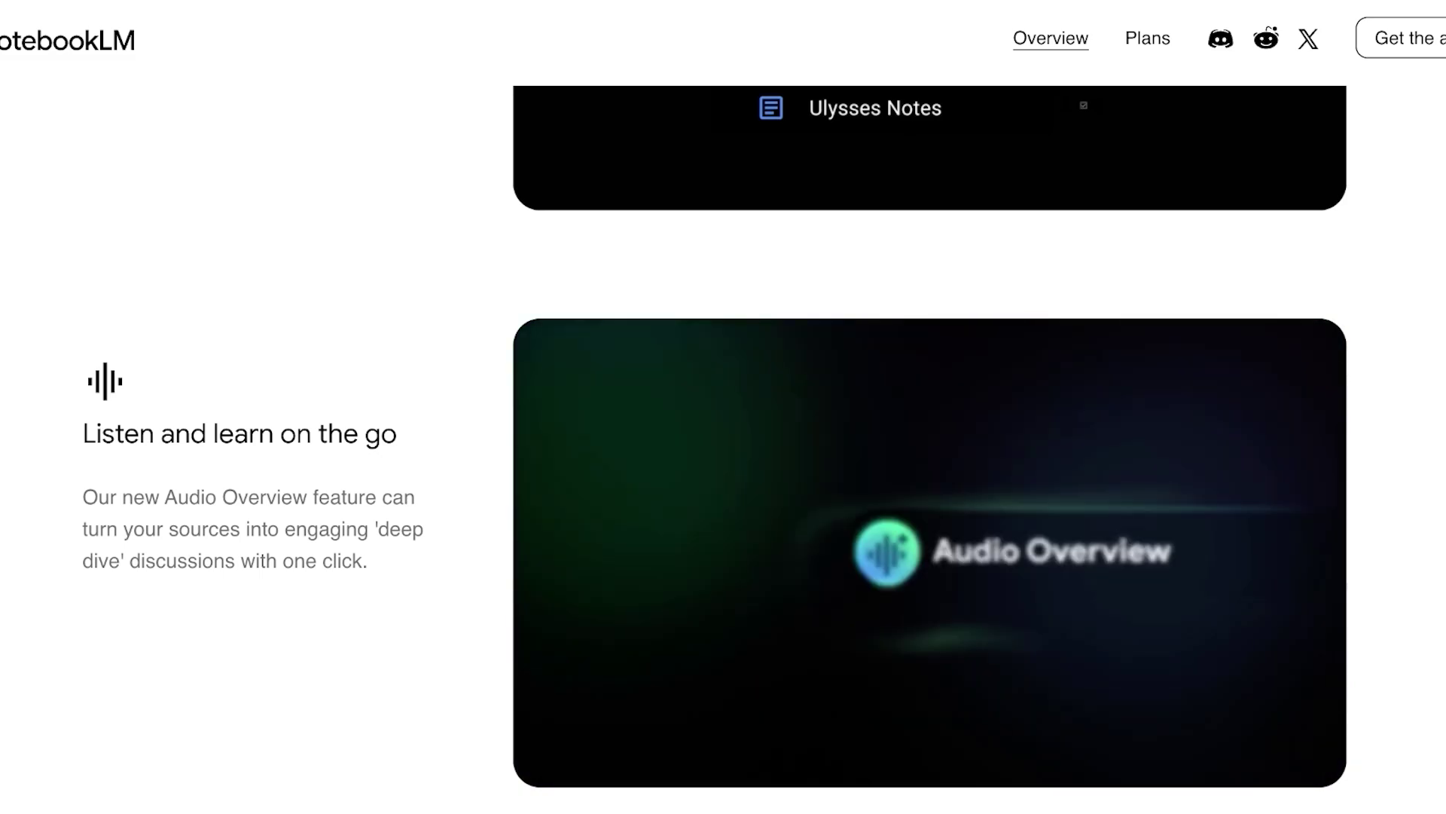
pyautogui.scroll(-3, 723, 452)
pyautogui.scroll(3, 723, 451)
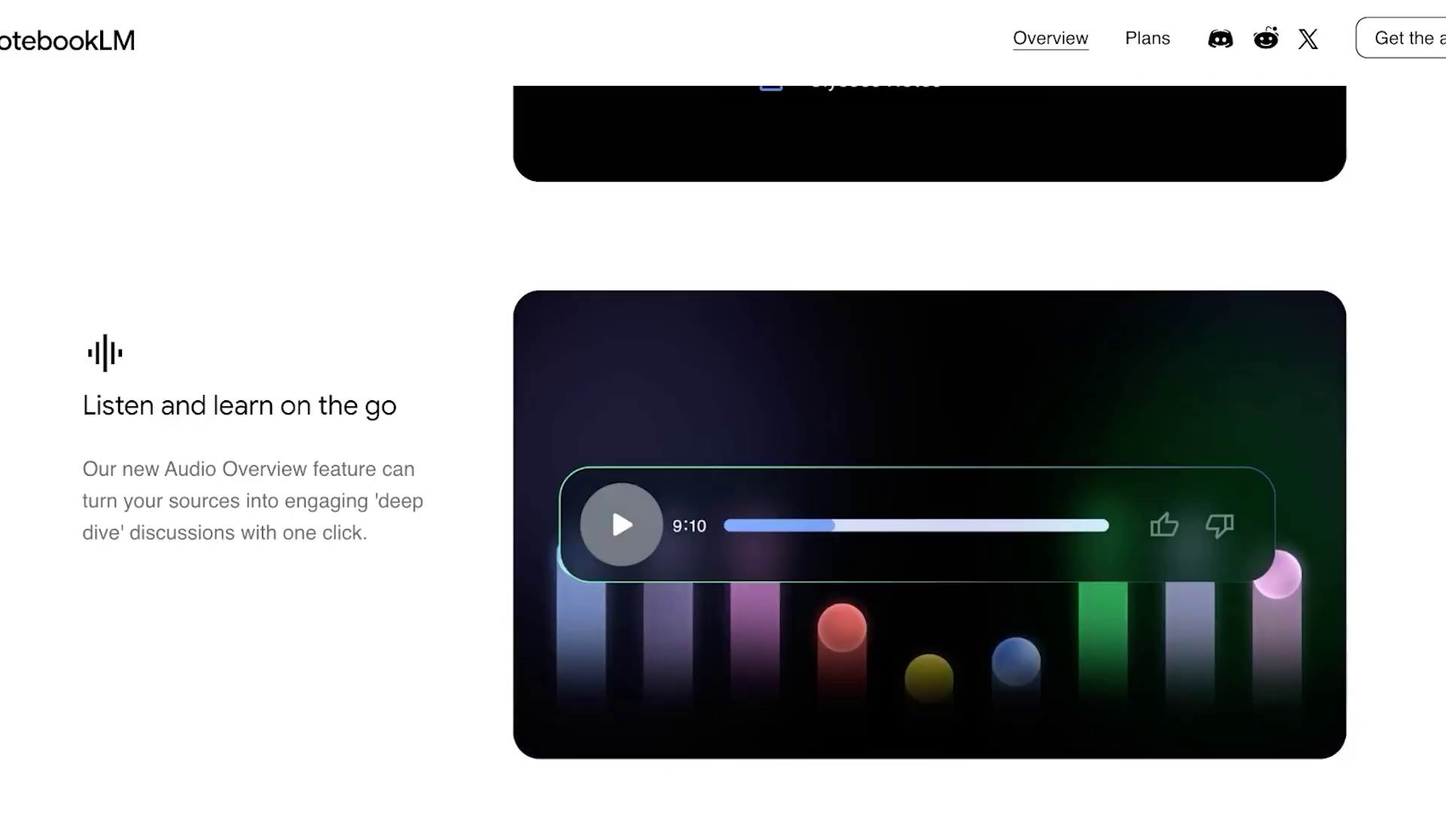
pyautogui.scroll(10, 724, 452)
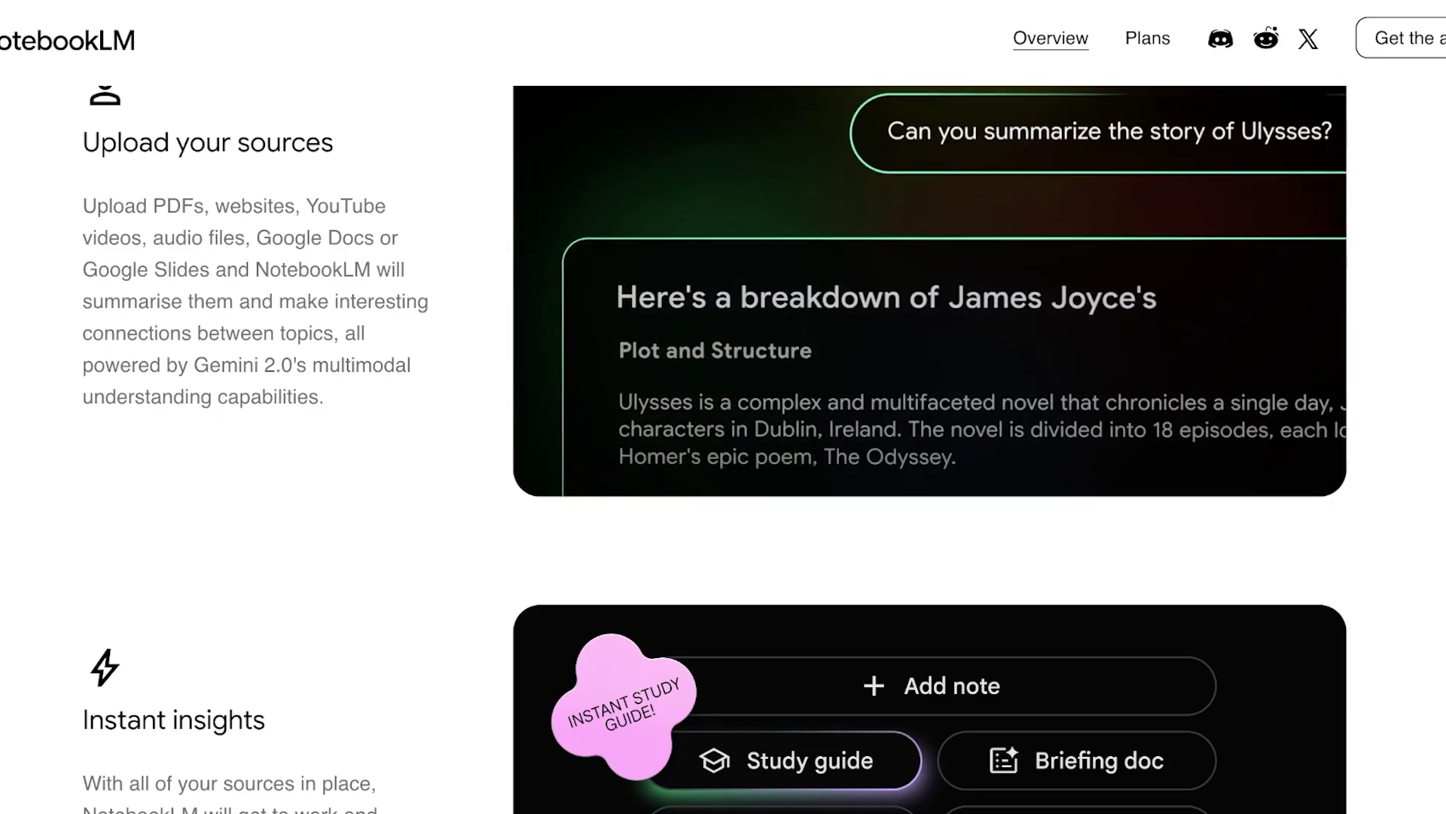
pyautogui.scroll(10, 723, 452)
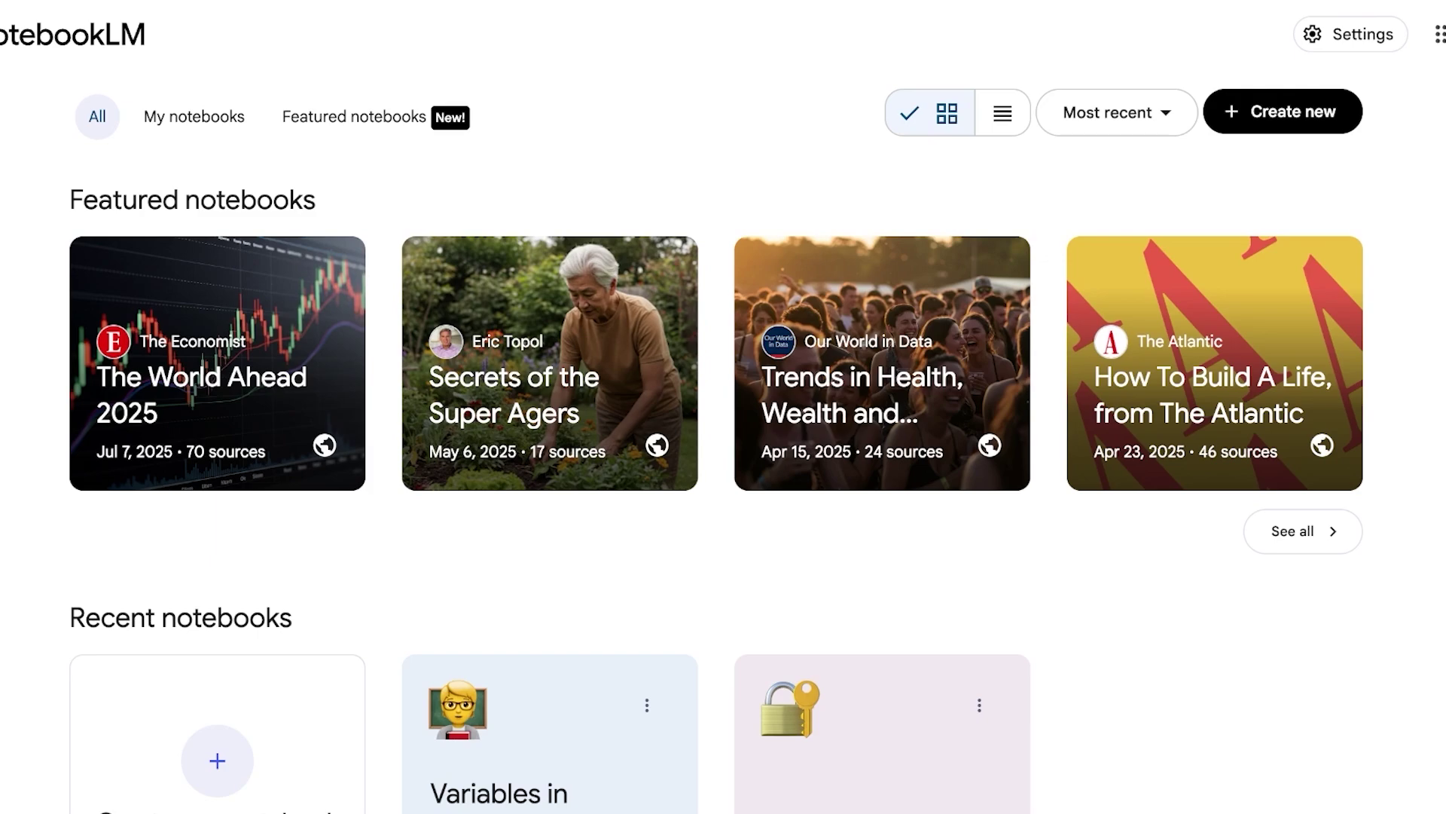
# - Look over the featured and recent notebooks, filter to My notebooks, and open the one on Industrial-Organizational Psychology variables
pyautogui.scroll(-3, 723, 445)
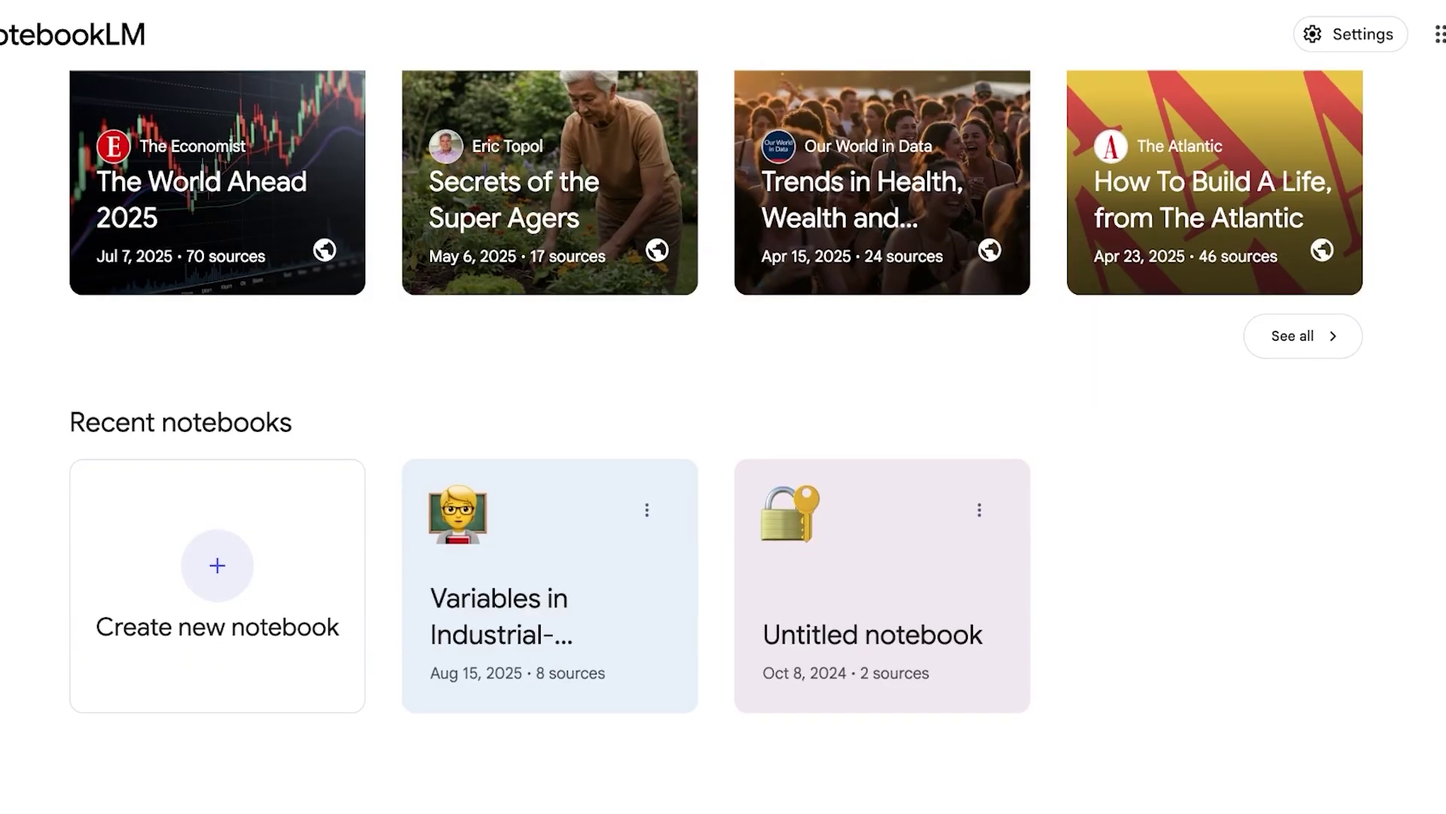
pyautogui.scroll(3, 723, 444)
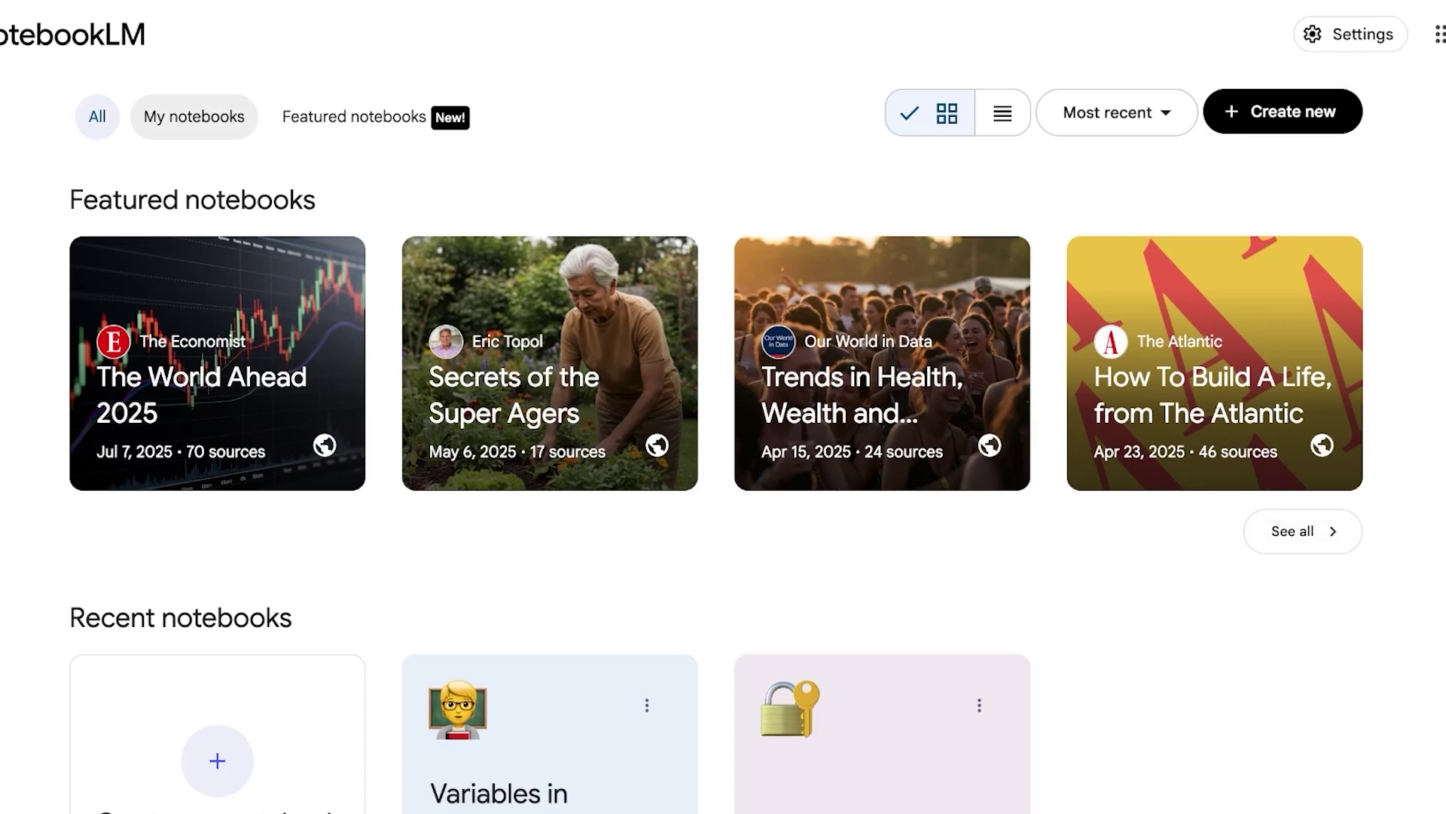
pyautogui.click(194, 116)
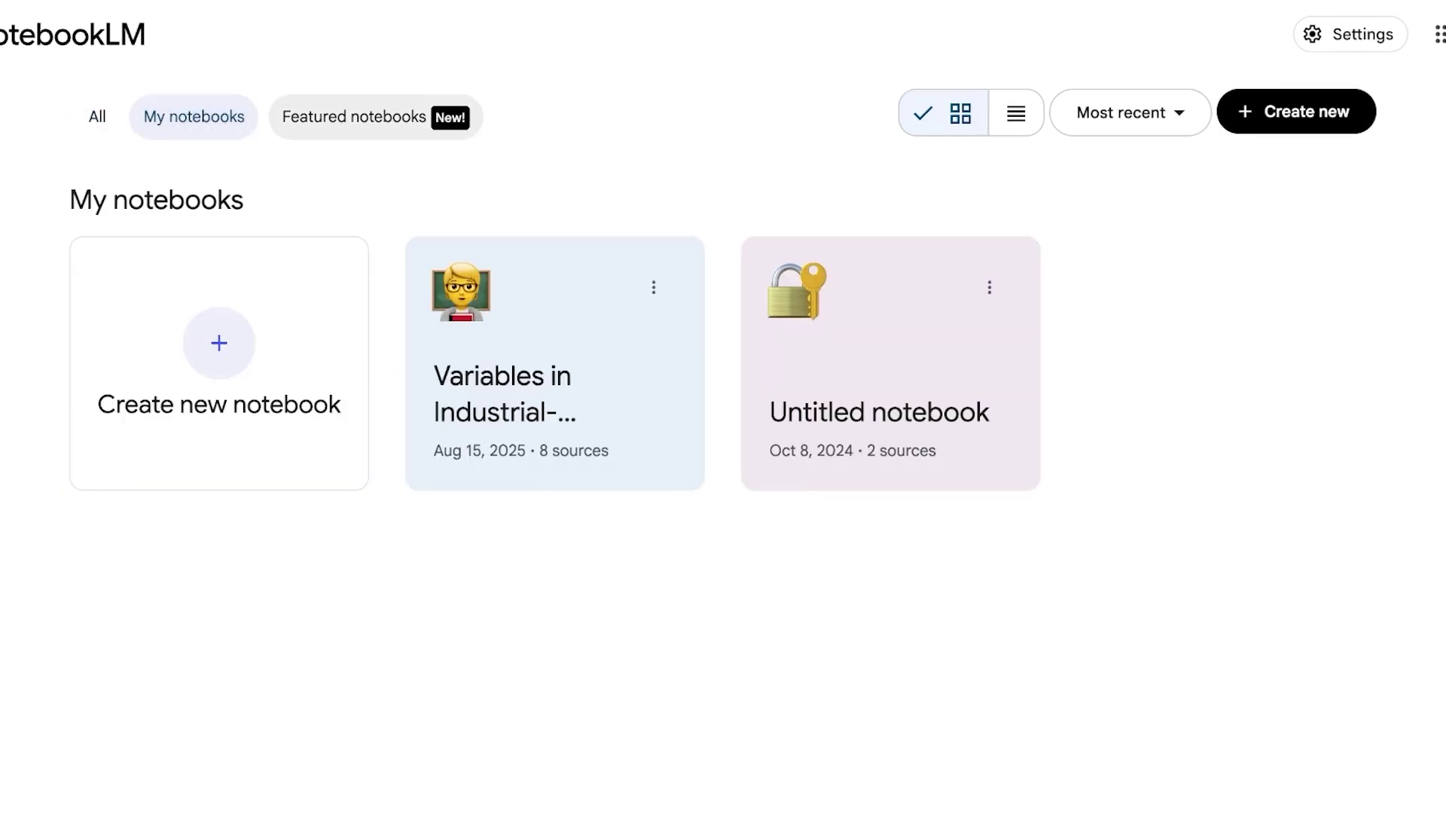
pyautogui.click(375, 117)
pyautogui.click(193, 117)
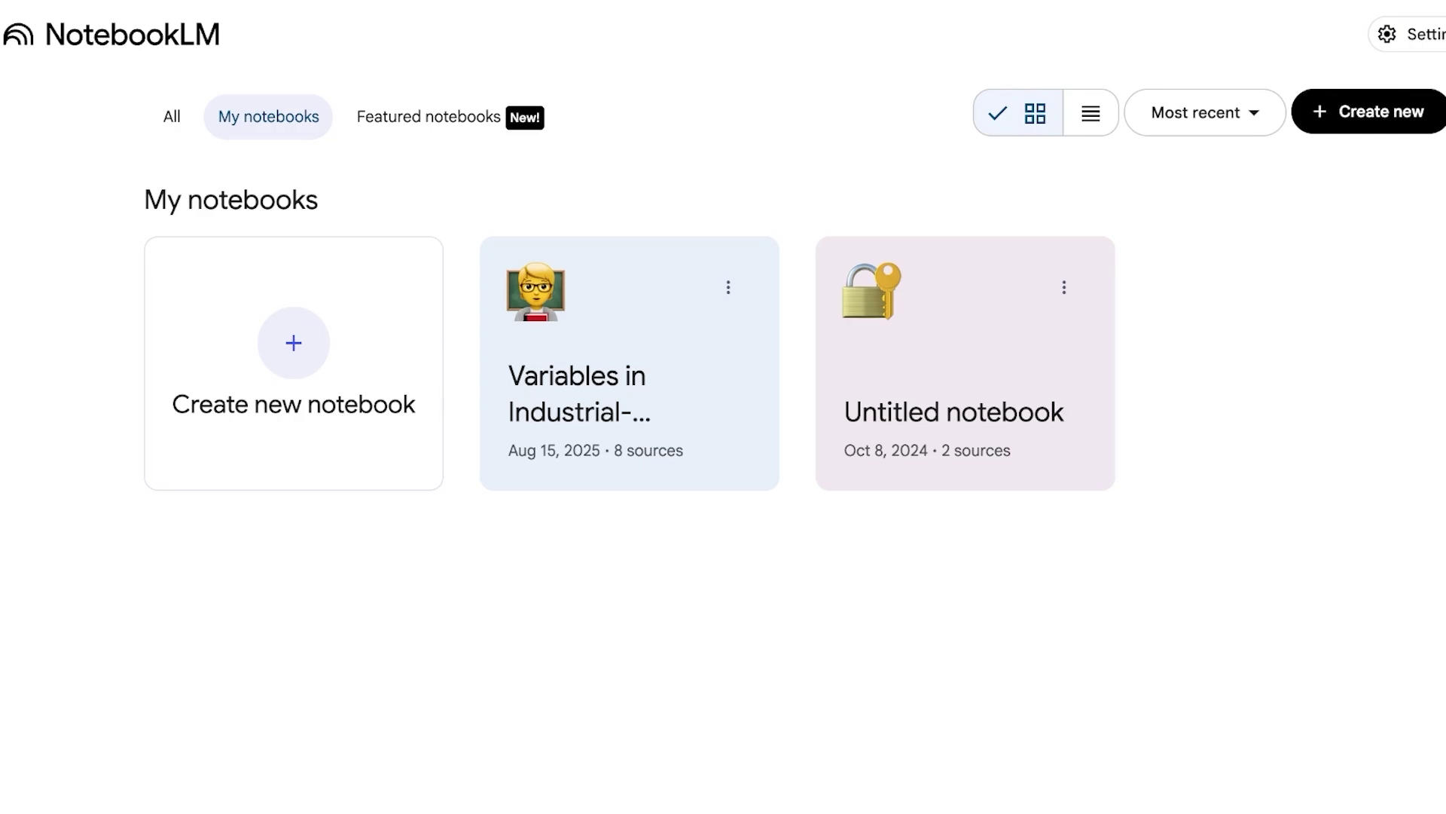
pyautogui.click(629, 363)
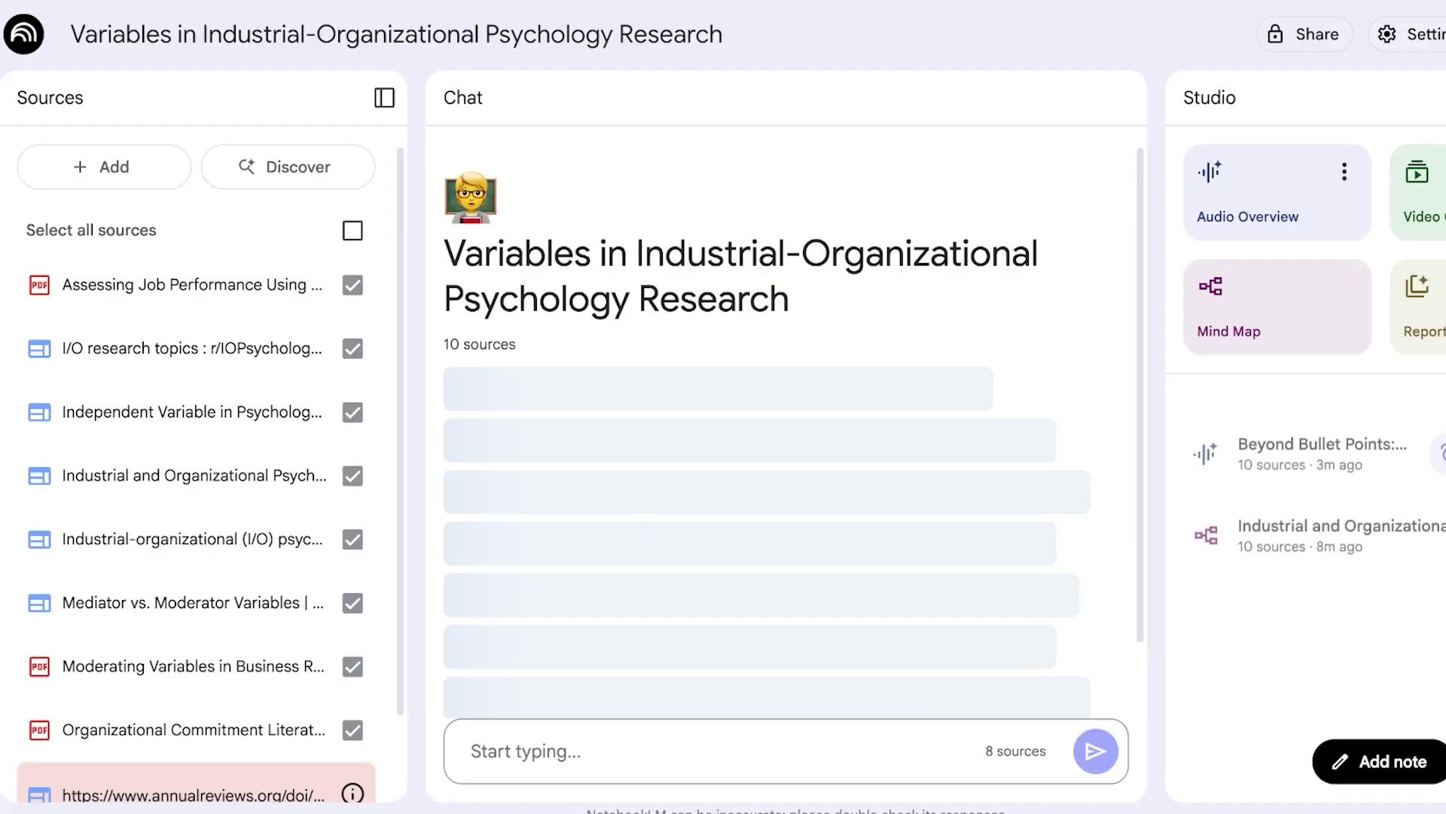
# - Review the notebook's sources, chat summary, suggested questions and available report types
pyautogui.scroll(-2, 196, 570)
pyautogui.scroll(3, 196, 570)
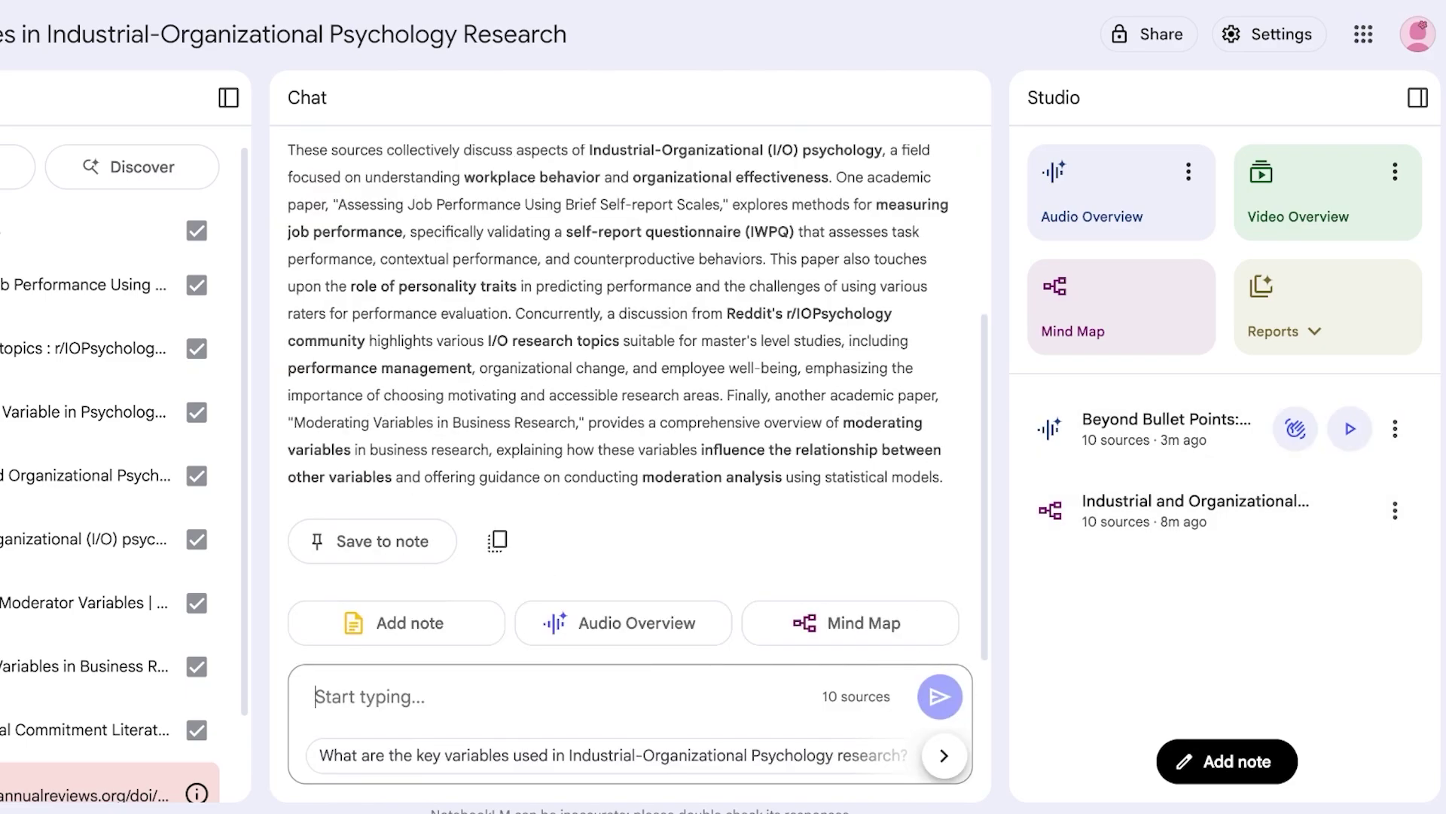
pyautogui.click(944, 754)
pyautogui.click(944, 755)
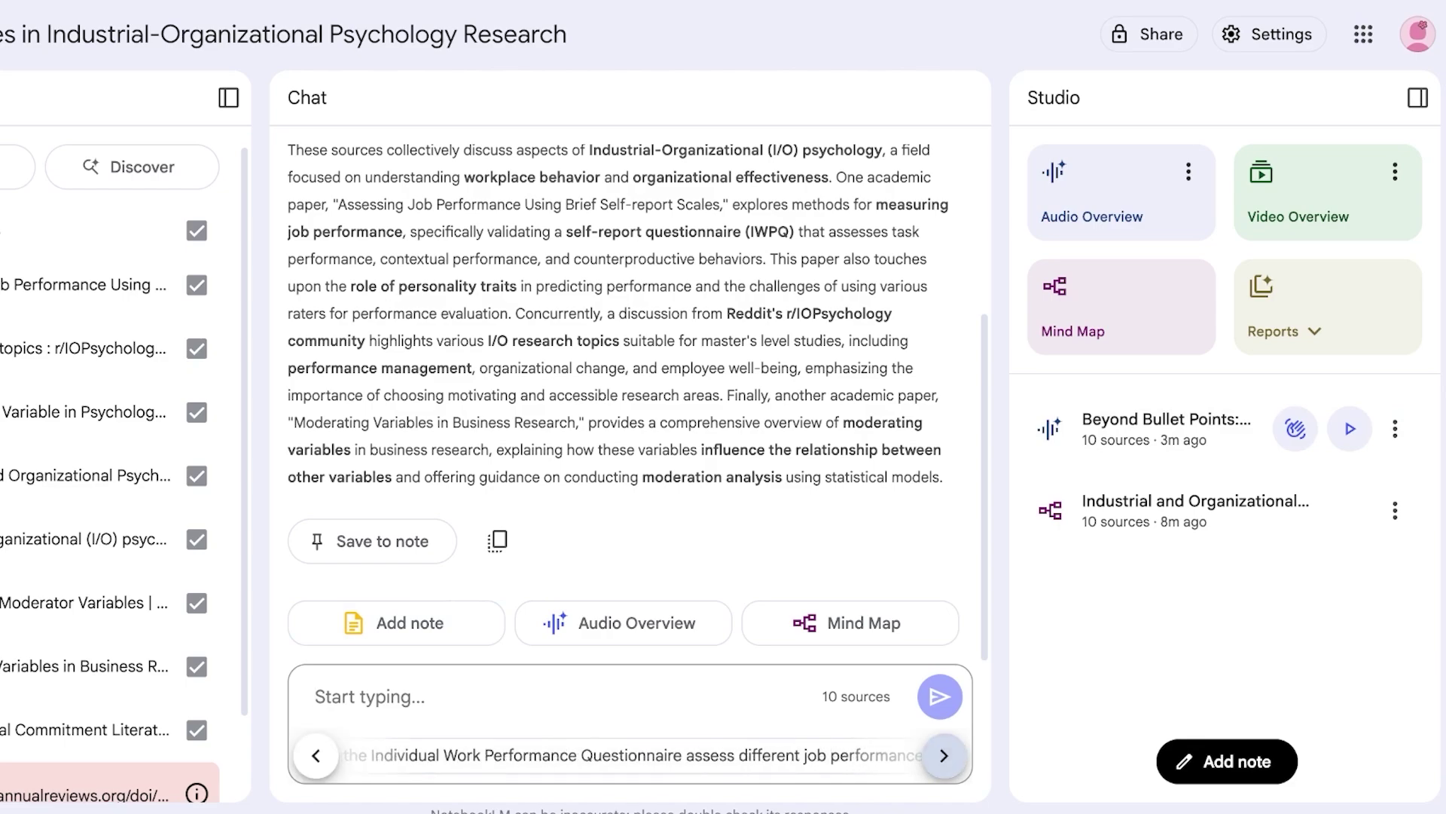
pyautogui.click(944, 755)
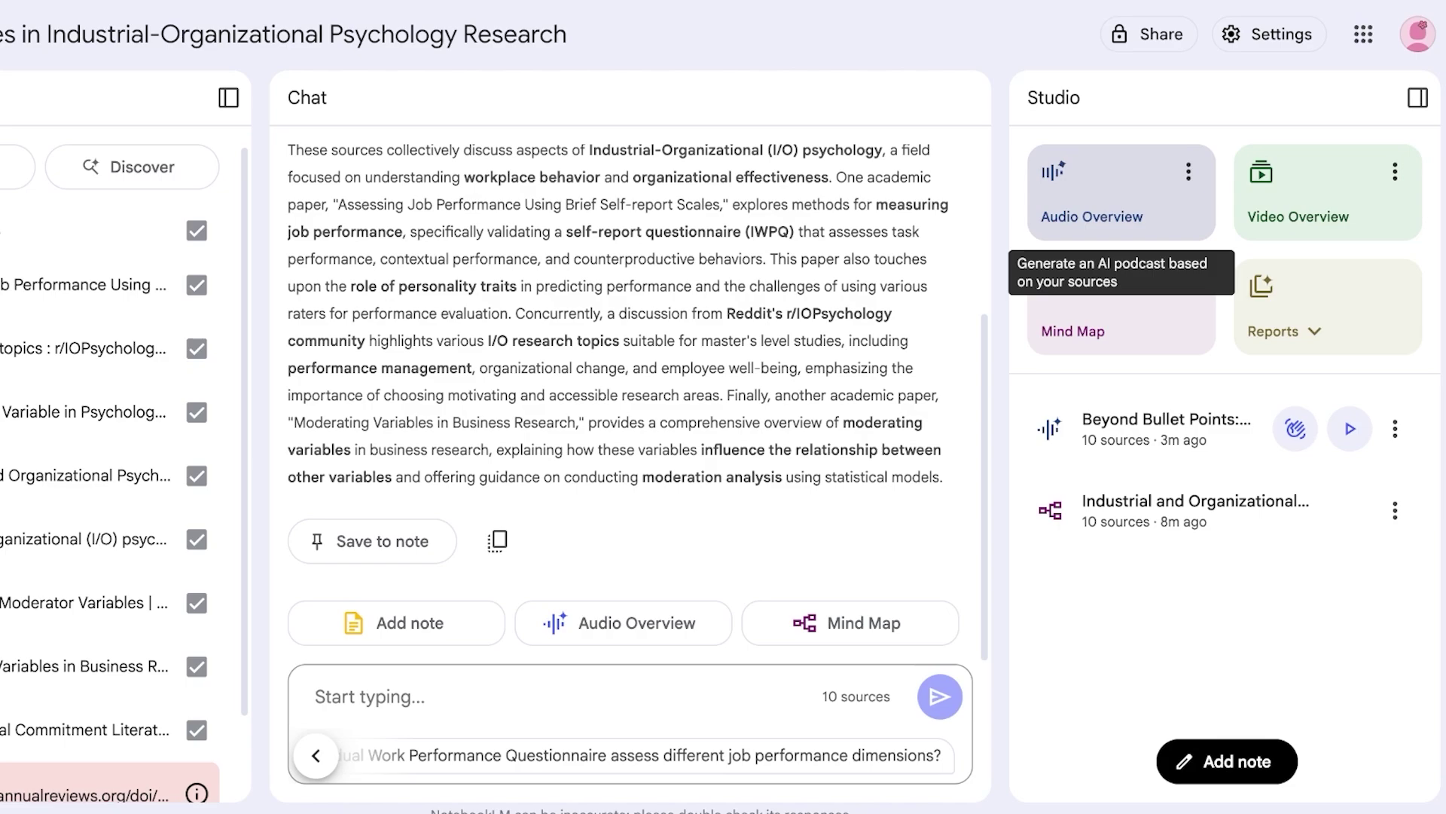
pyautogui.click(1283, 332)
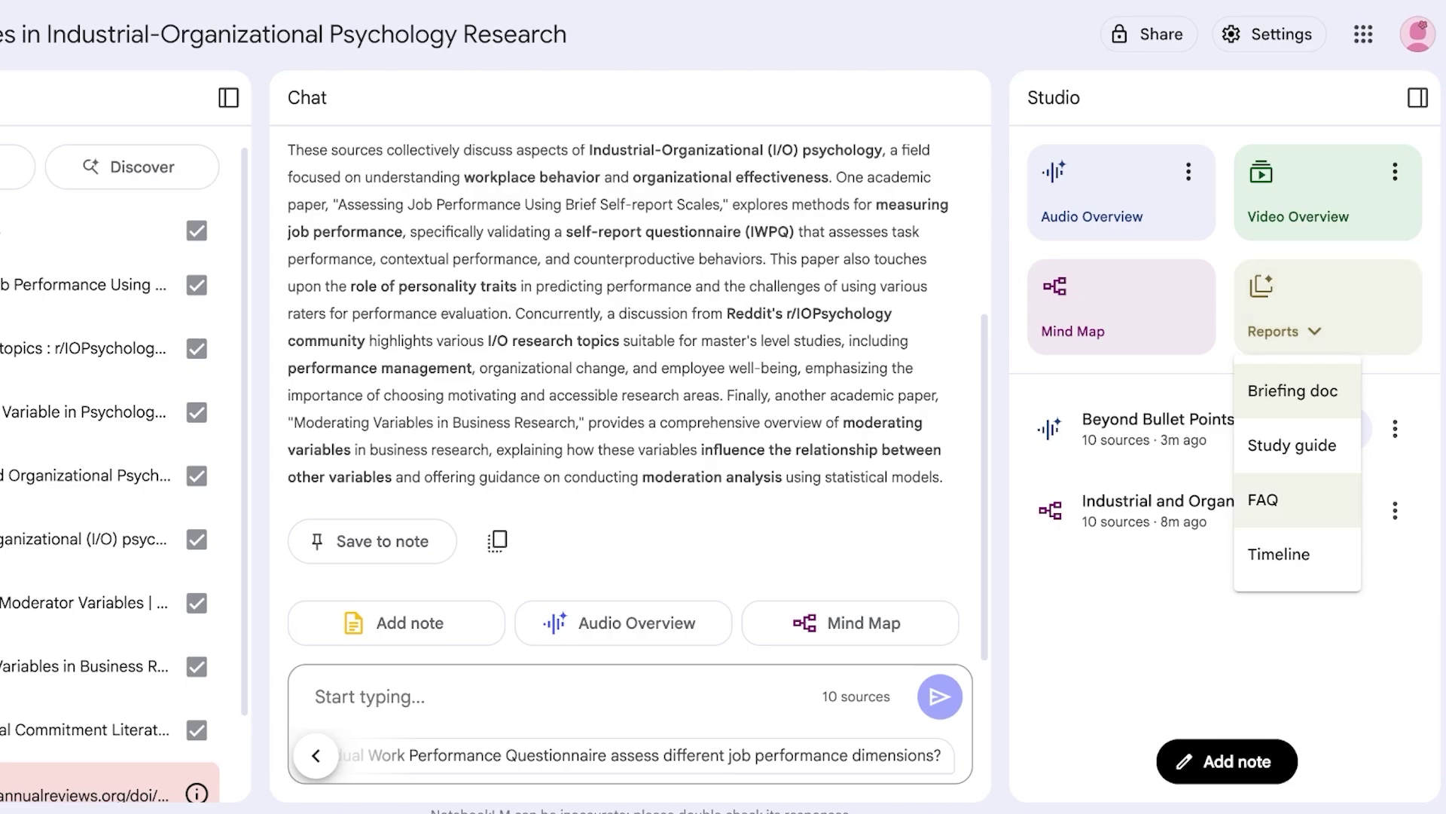
pyautogui.click(1263, 500)
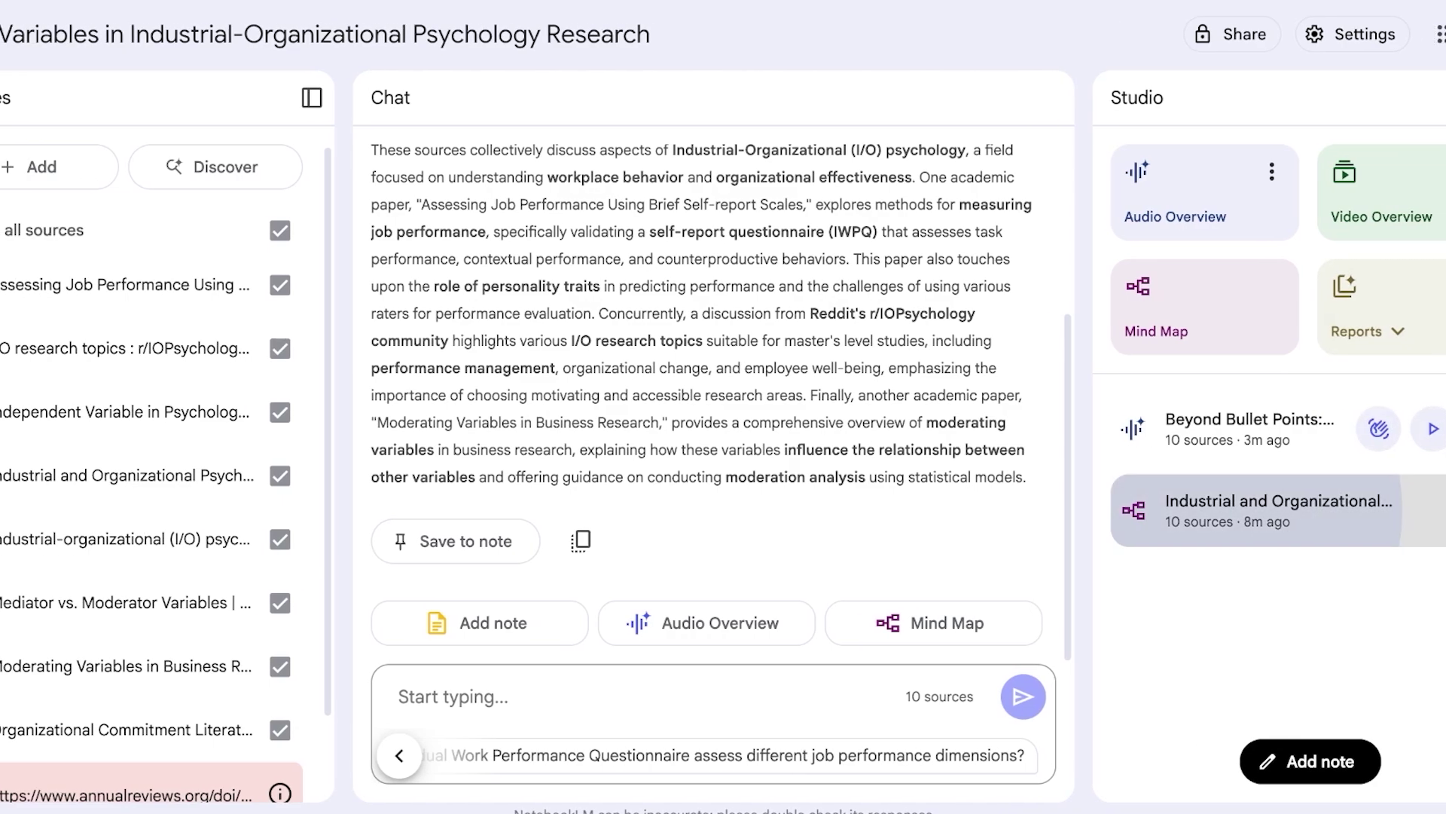
# - In the existing mind map, expand Core Areas/Domains and Human Resource Management (HRM), and ask the chat about the Recruitment topic
pyautogui.click(1195, 506)
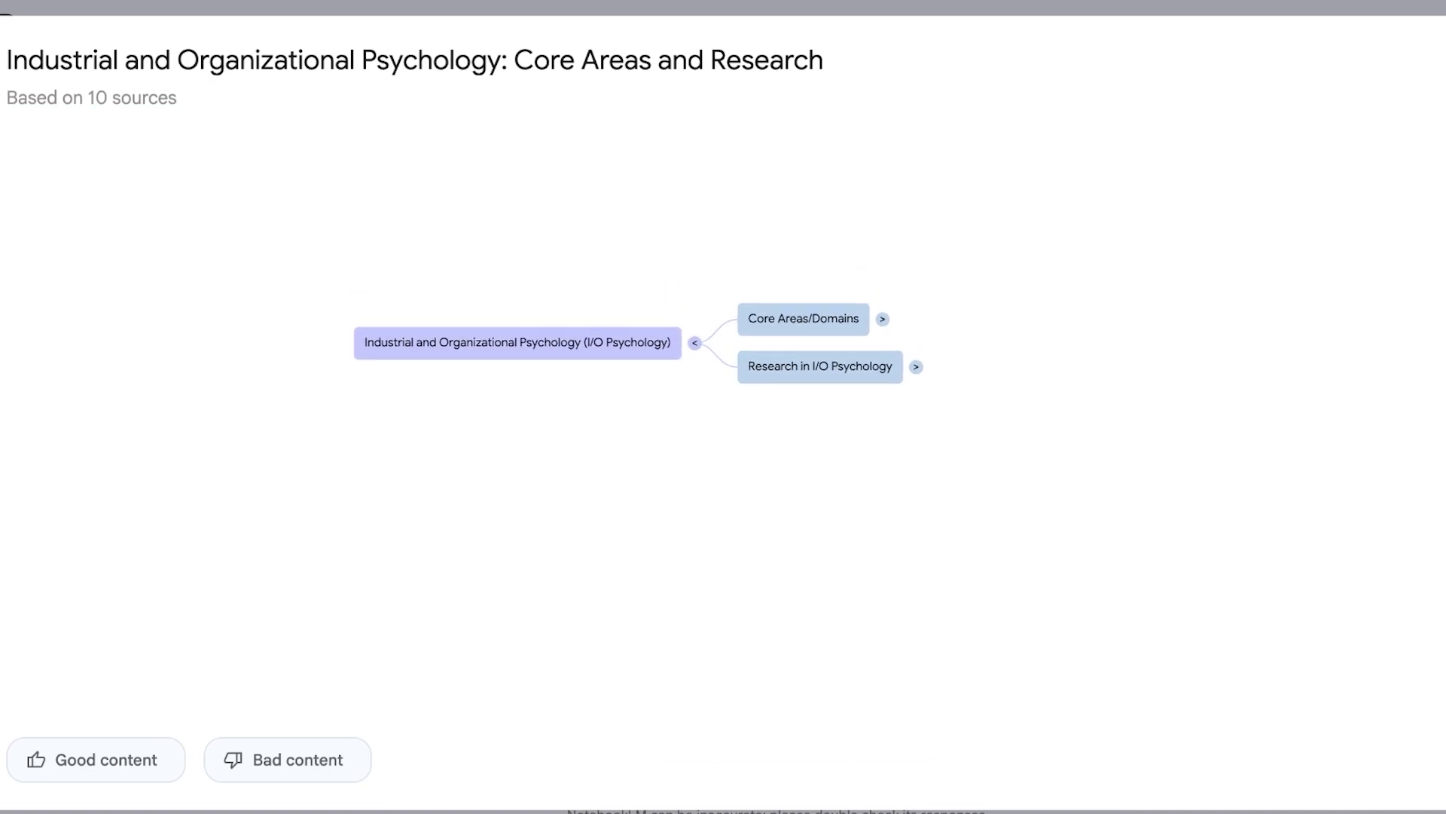
pyautogui.click(882, 318)
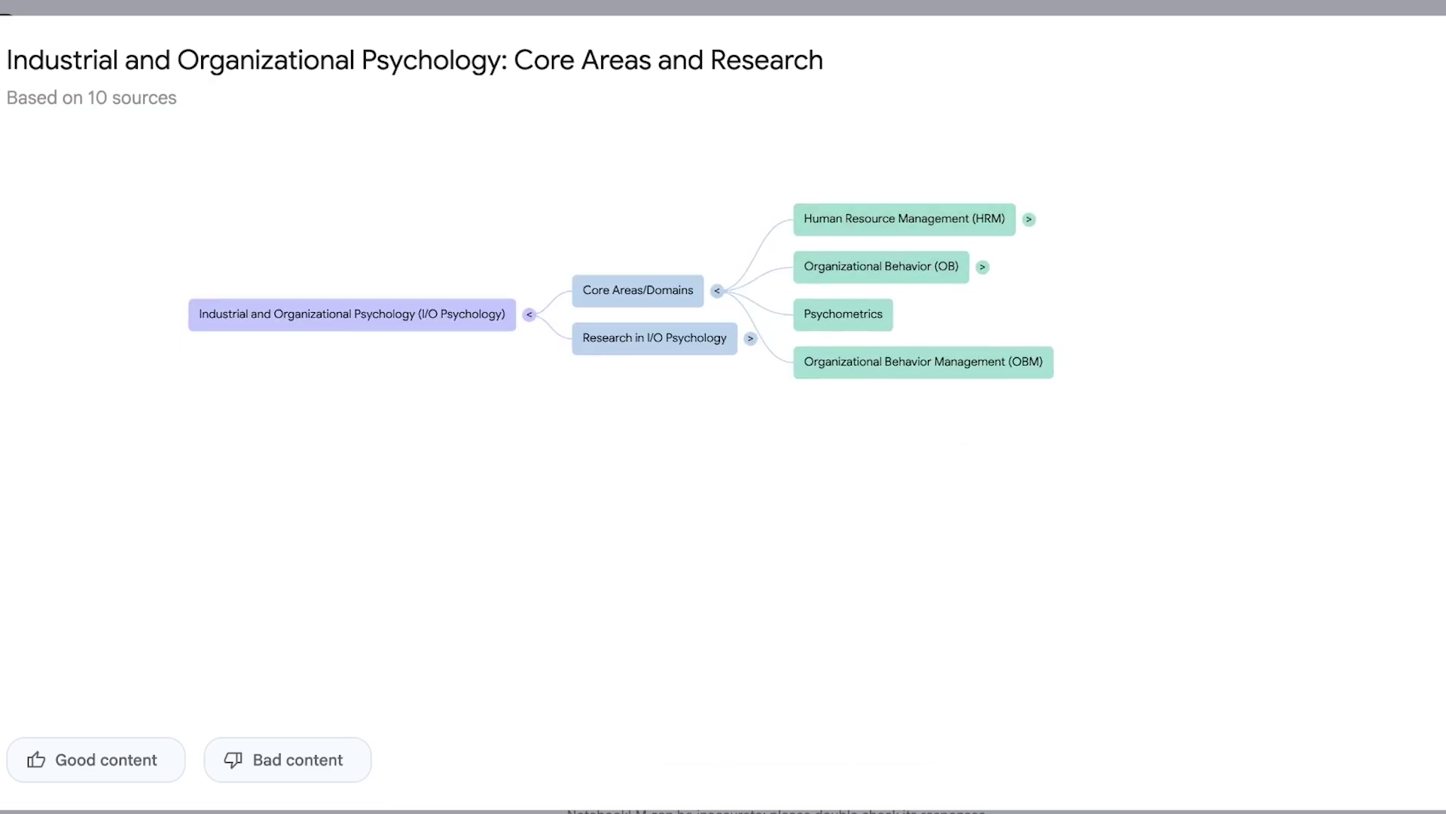
pyautogui.click(1029, 218)
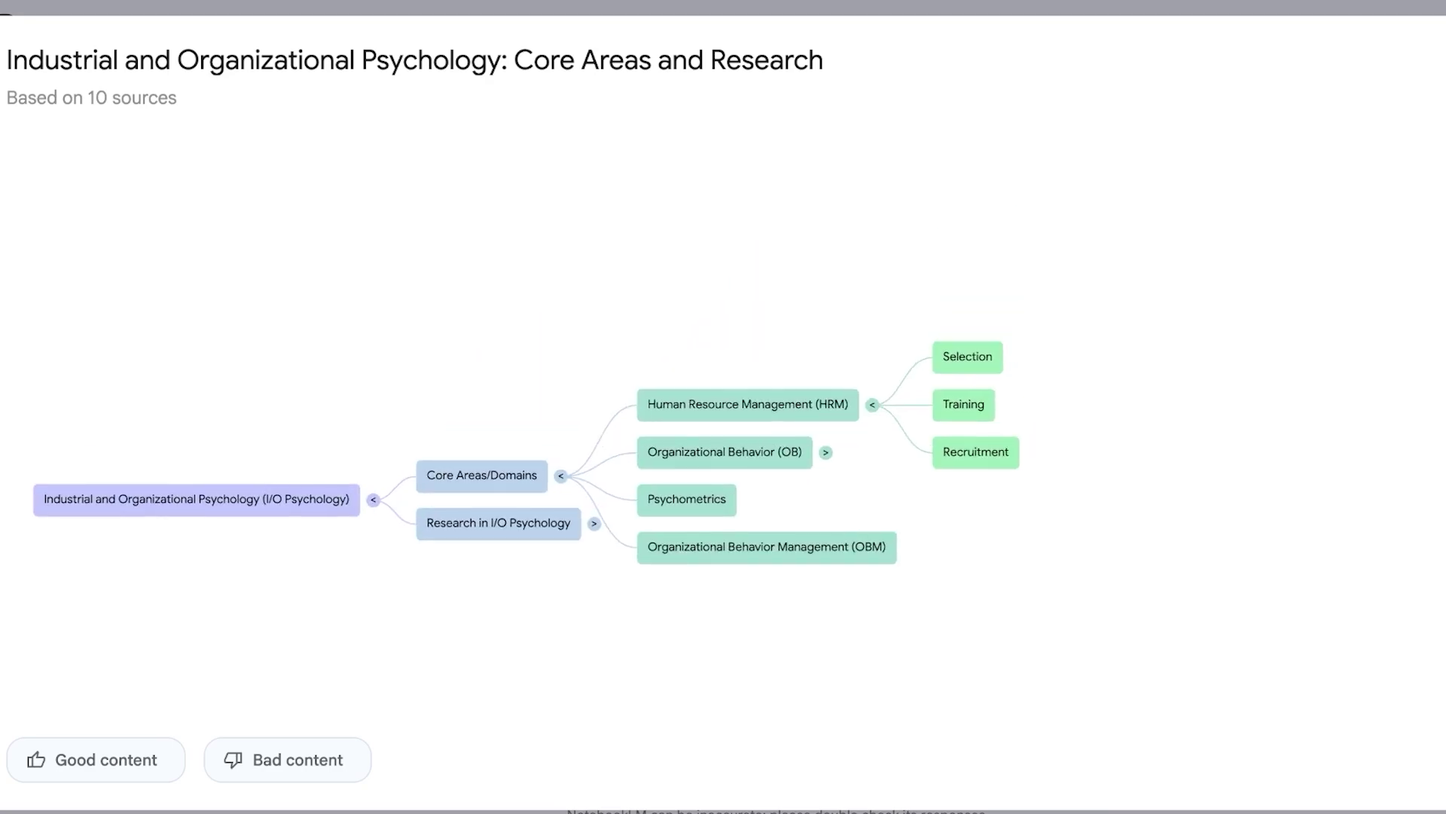
pyautogui.click(936, 372)
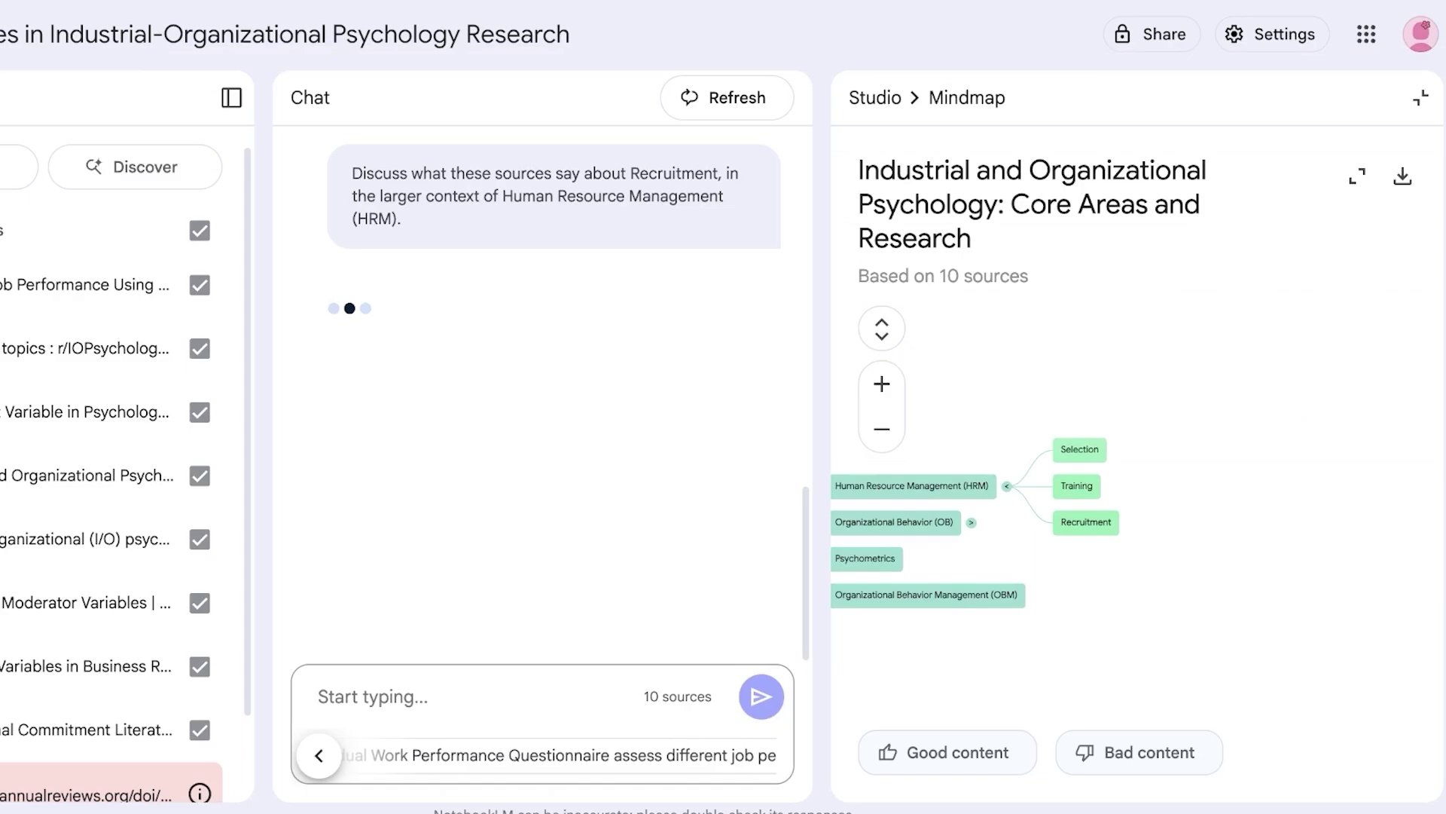
# - Read the chat's answer about Recruitment within HRM back up to the notebook summary, and close the mind map
pyautogui.moveTo(366, 174); pyautogui.dragTo(742, 173)
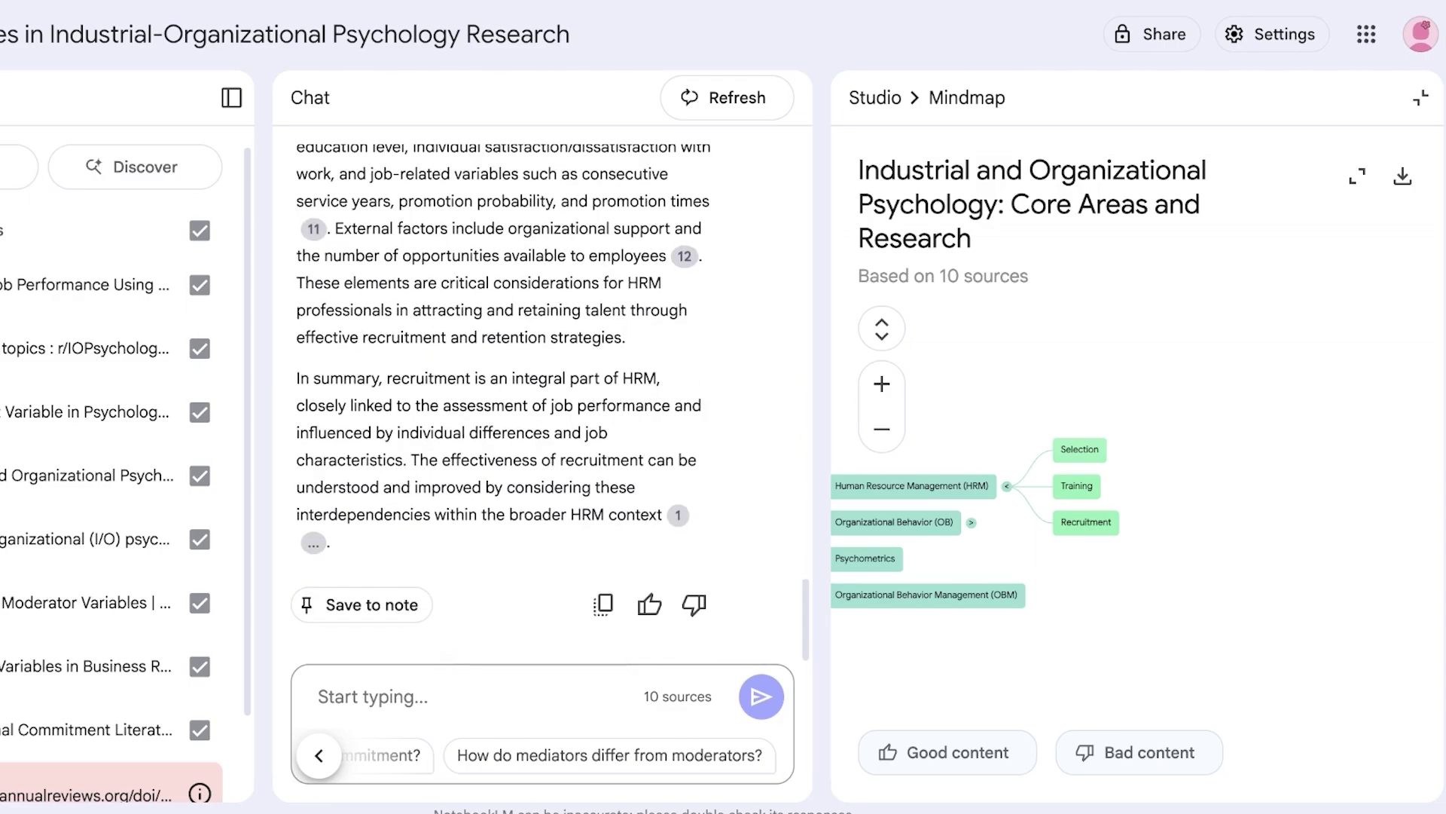
pyautogui.scroll(3, 541, 399)
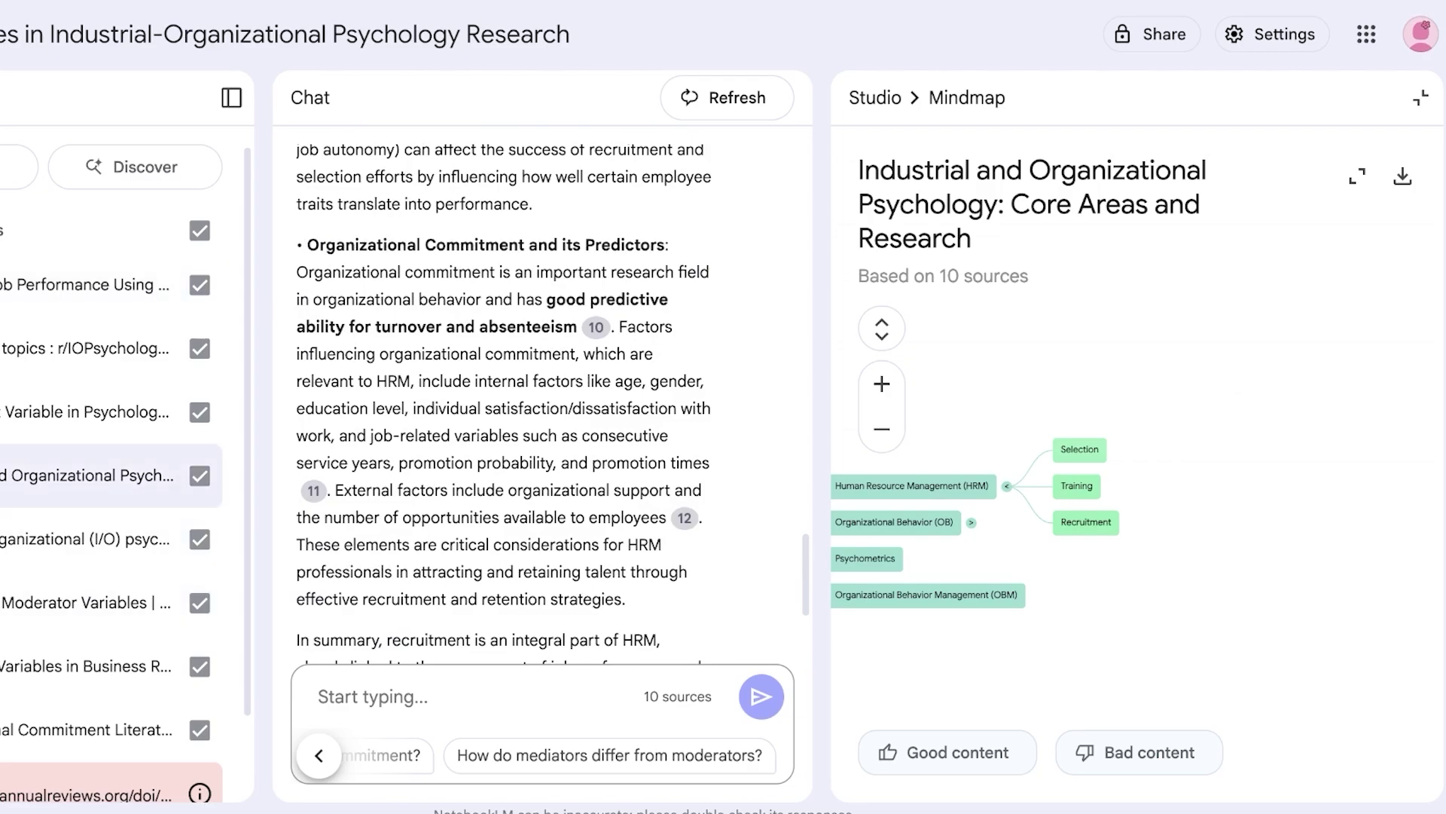
pyautogui.scroll(14, 542, 400)
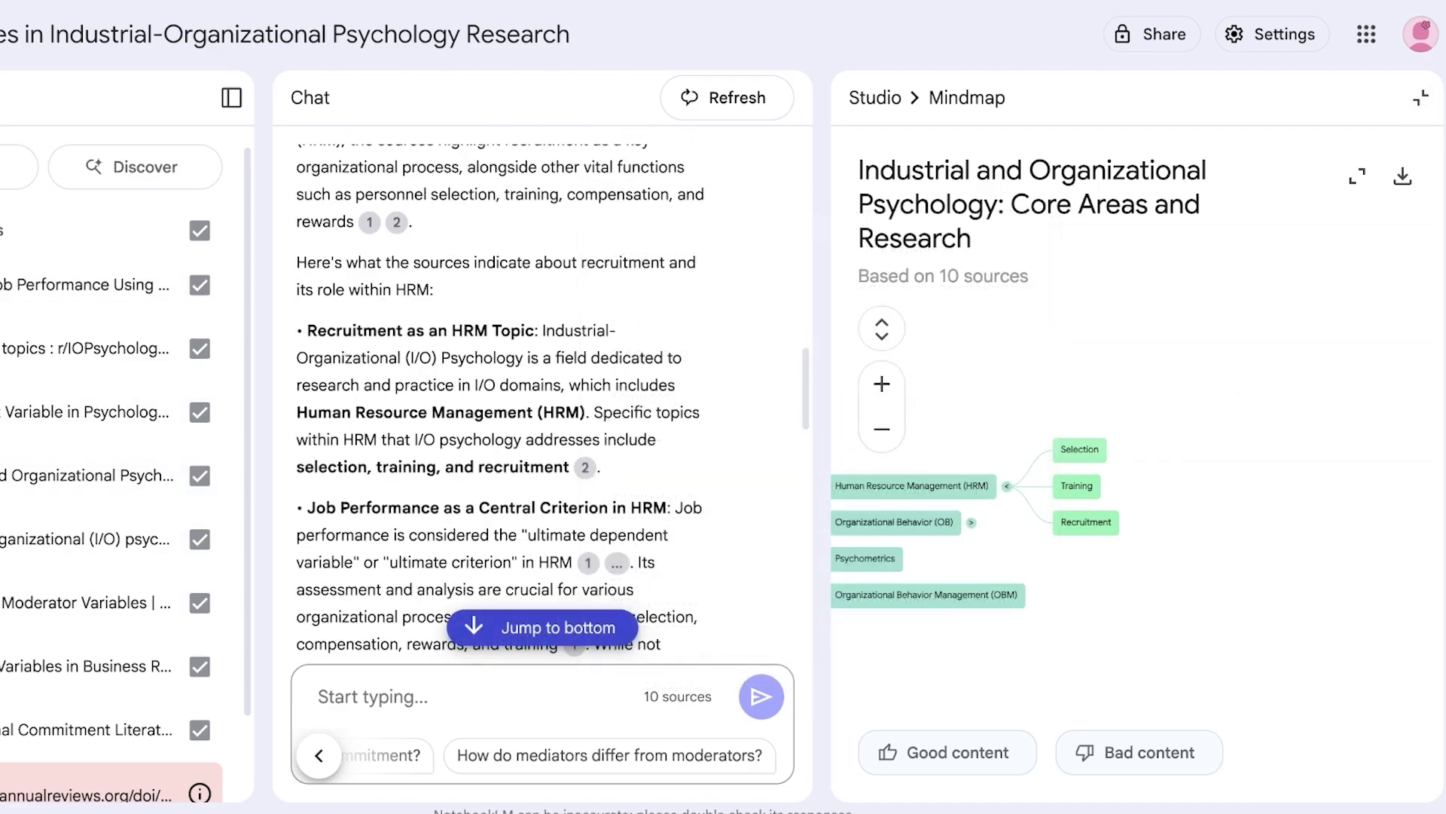
pyautogui.scroll(15, 541, 399)
pyautogui.click(1421, 97)
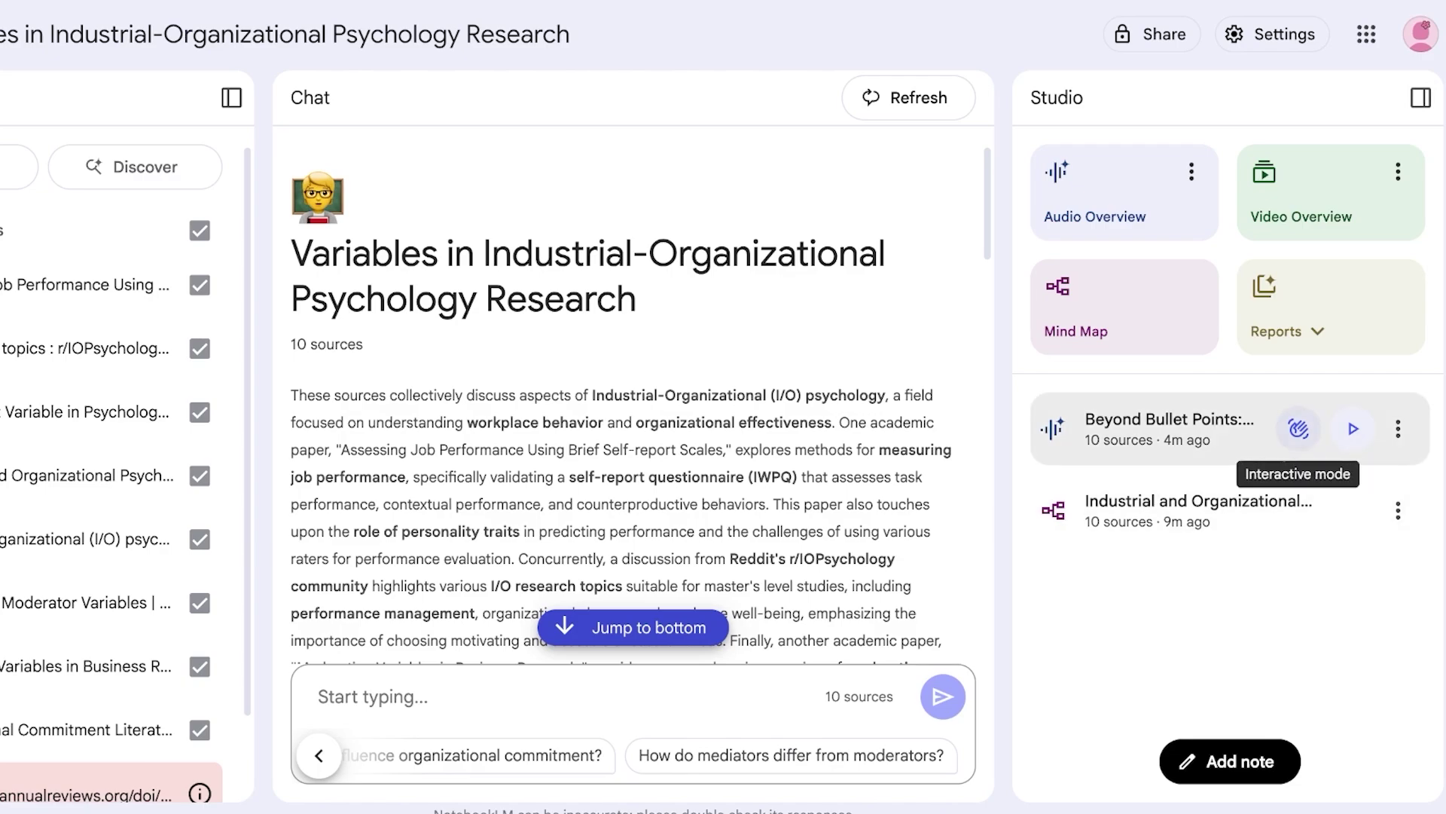
# - Check the available options for the Beyond Bullet Points audio overview, play its opening and pause it
pyautogui.click(1399, 428)
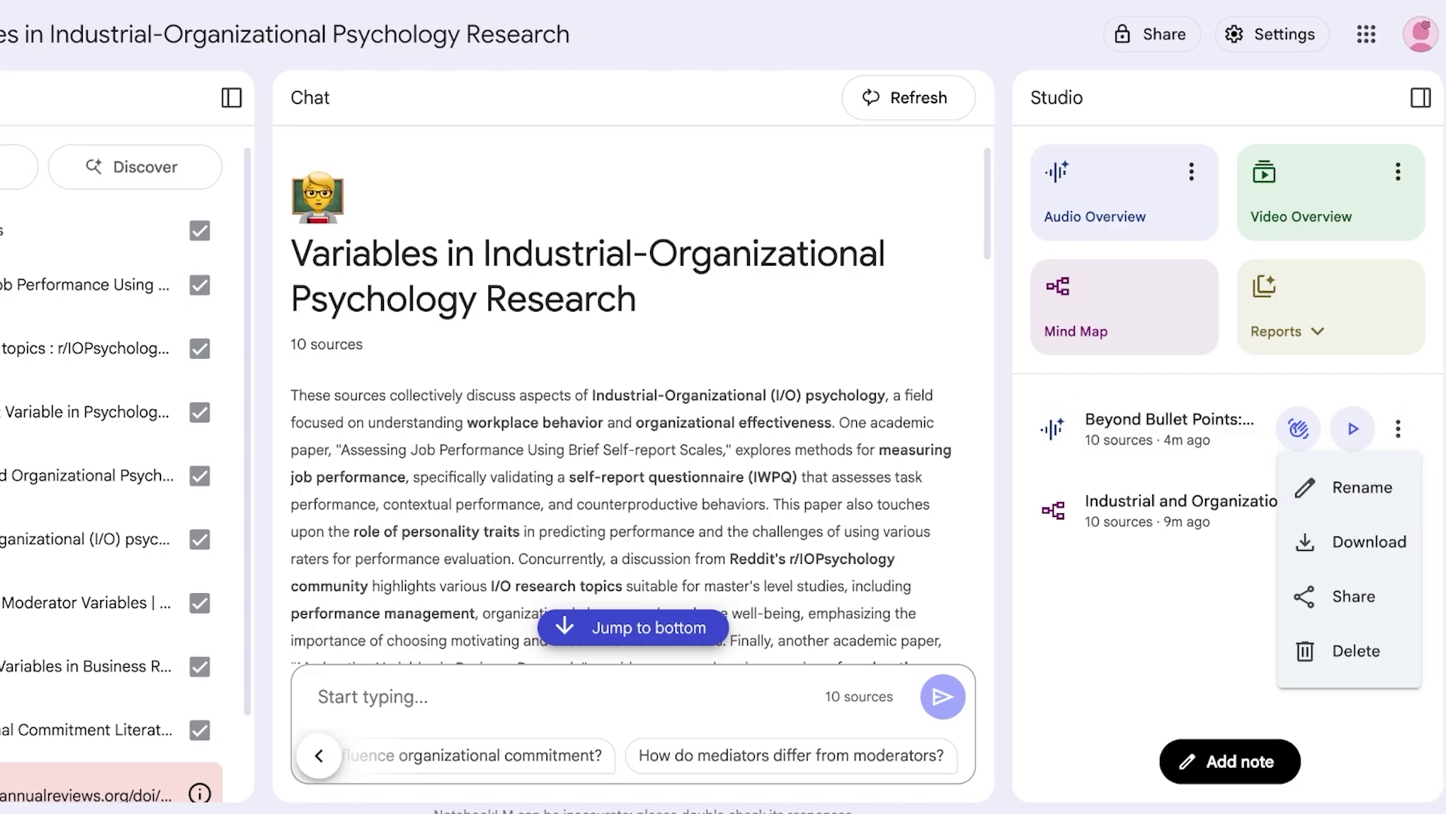
pyautogui.press('Escape')
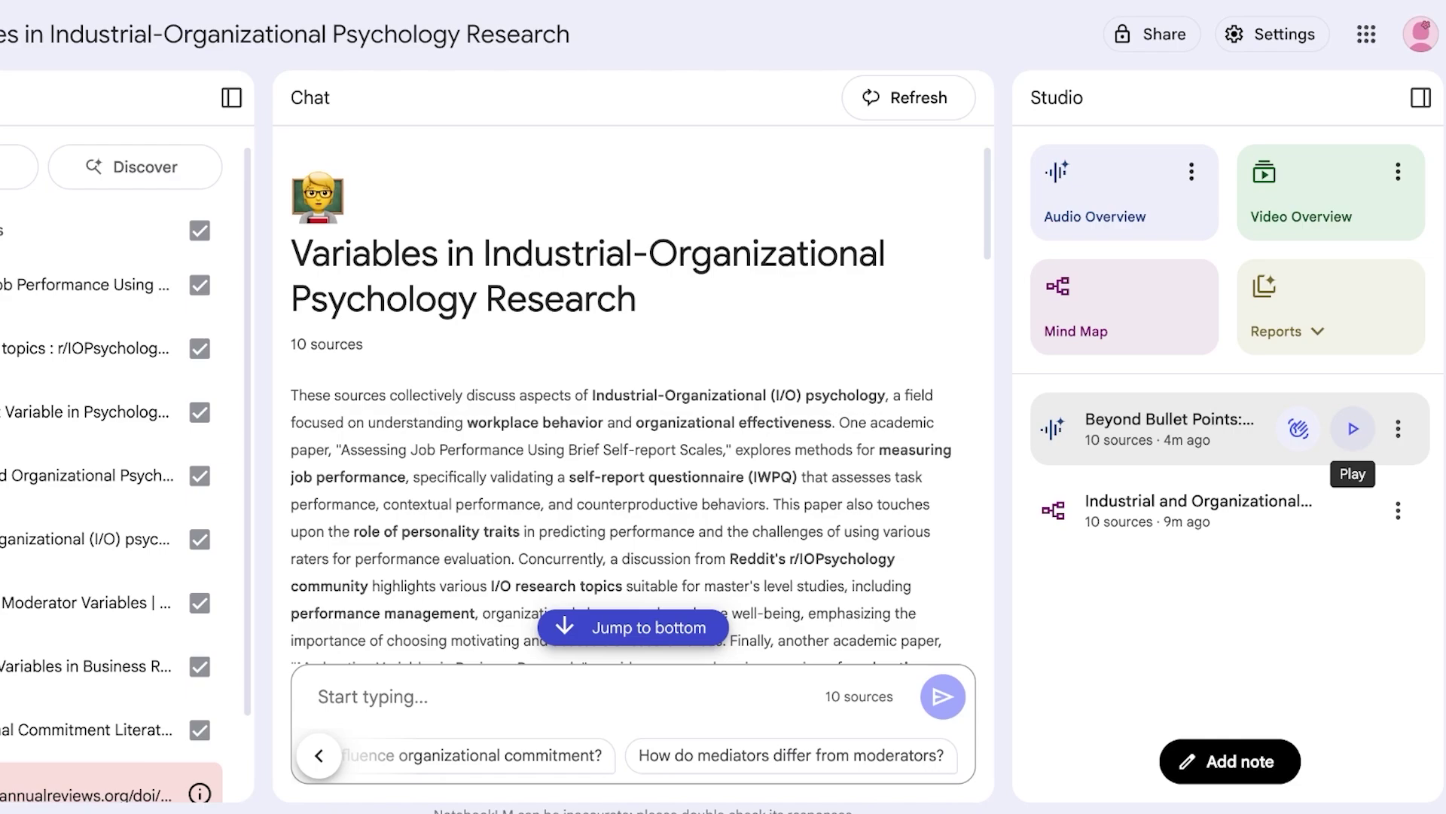
pyautogui.click(1353, 428)
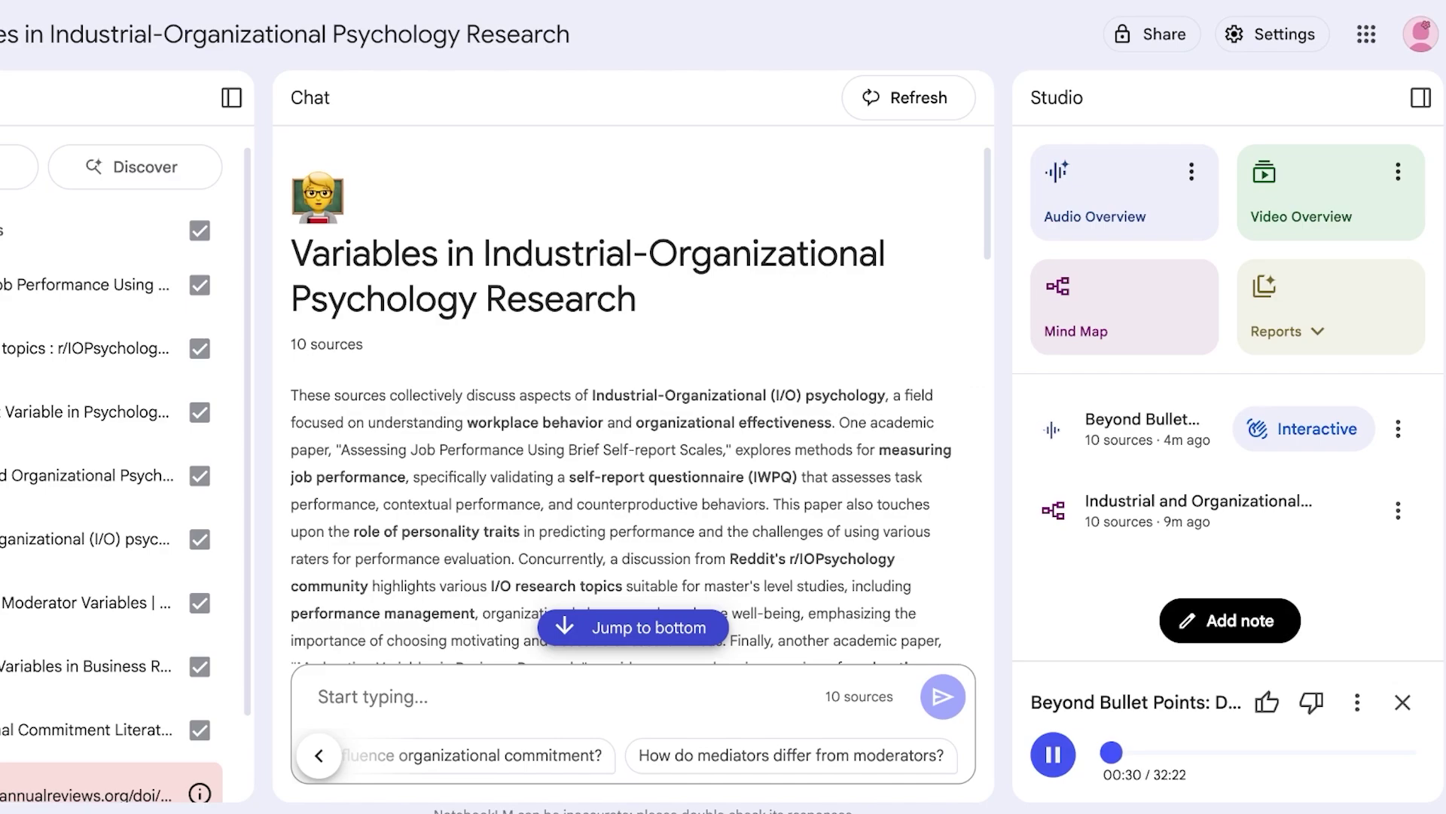
pyautogui.press('space')
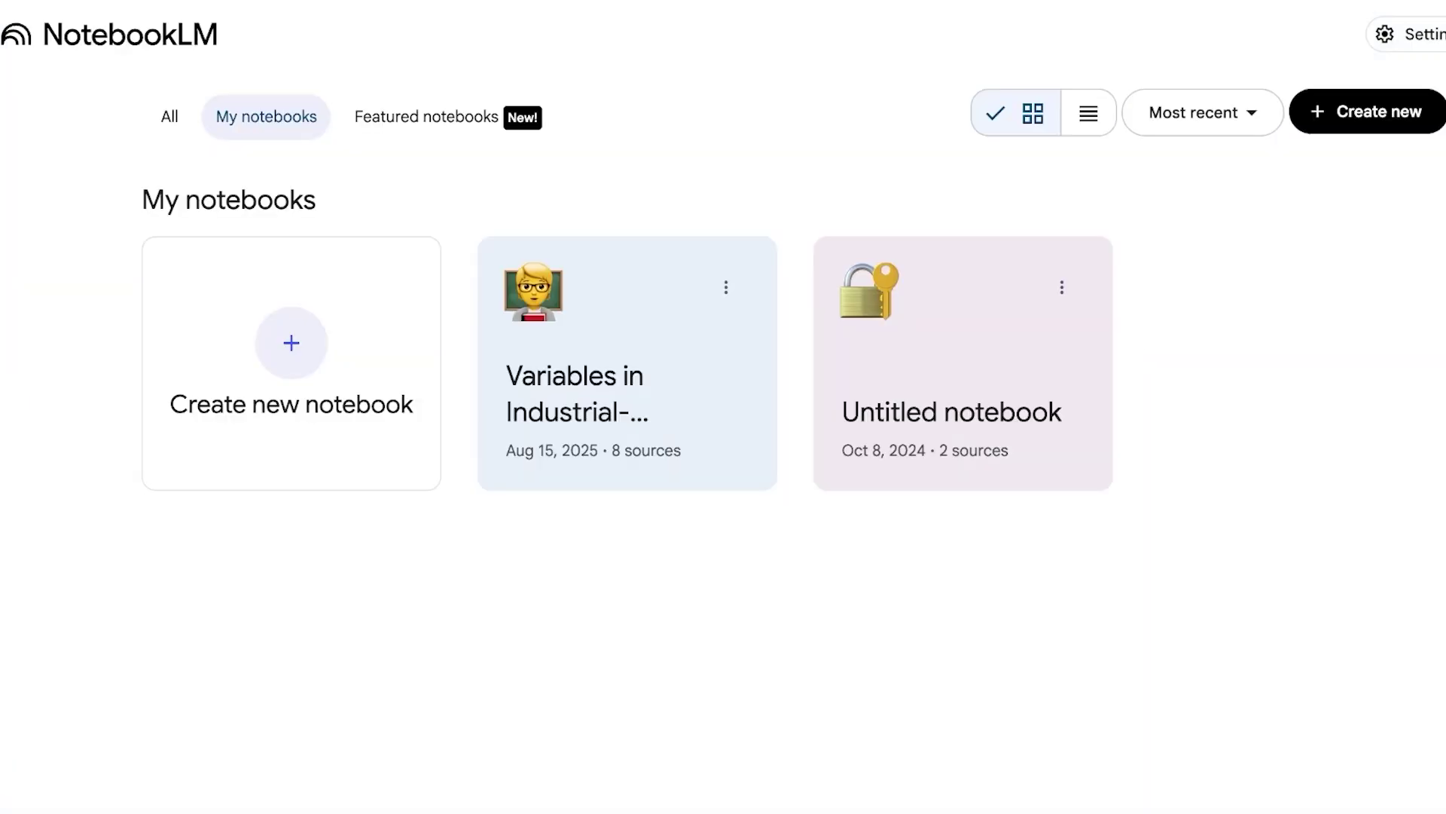
# - Create a new notebook and review the source types that can be added to it
pyautogui.click(1366, 112)
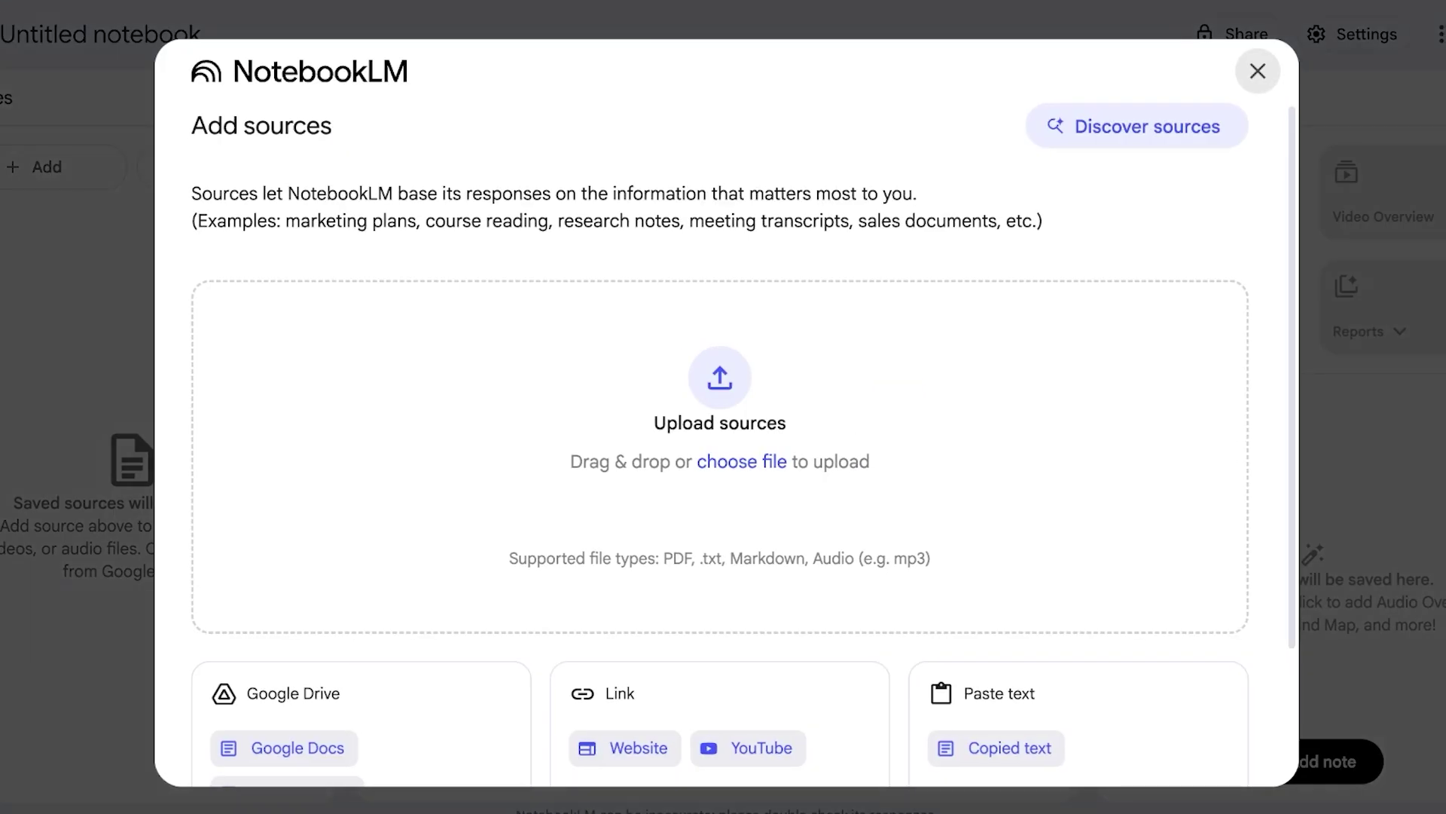
pyautogui.scroll(-1, 719, 445)
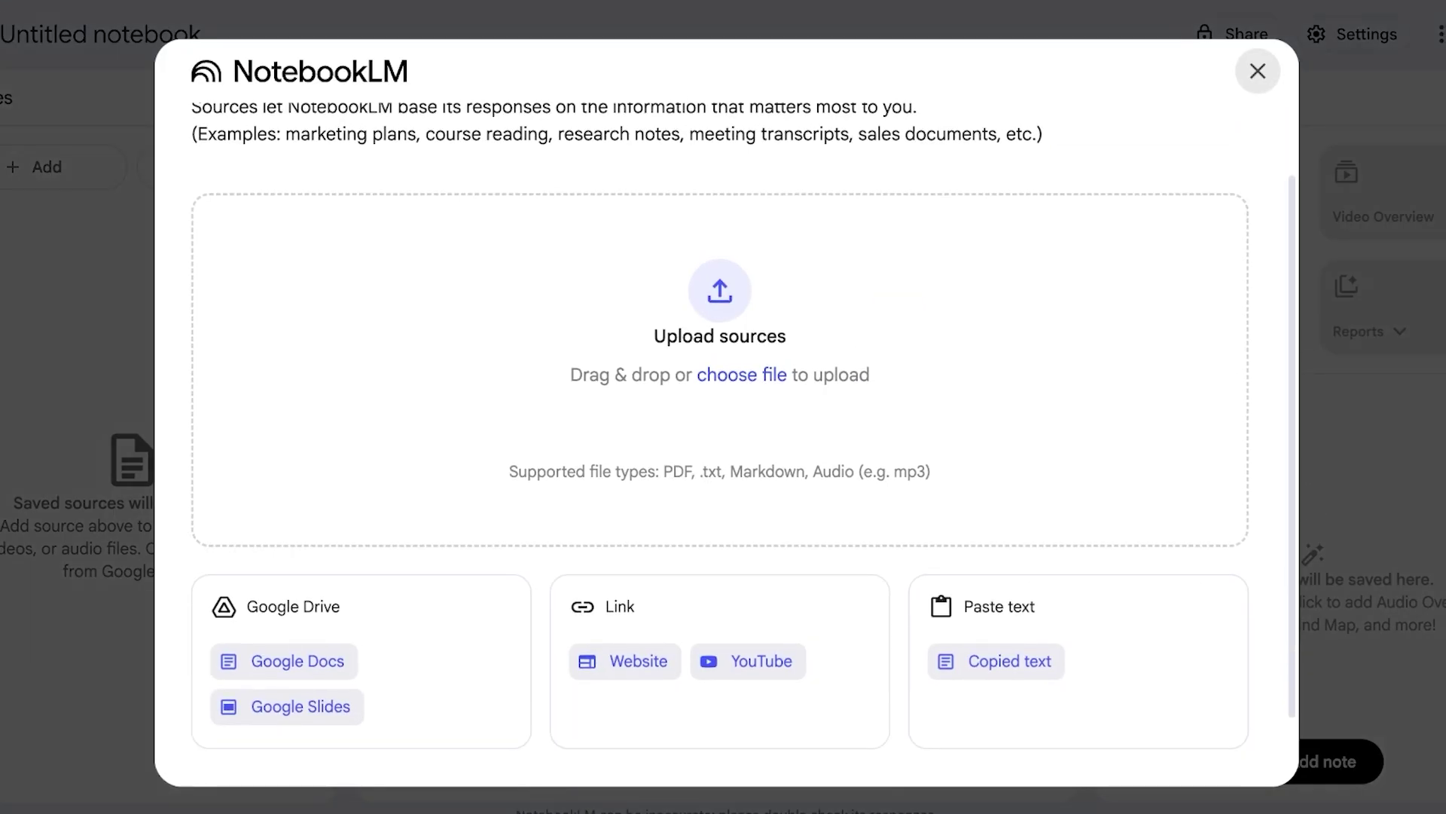
pyautogui.scroll(1, 720, 444)
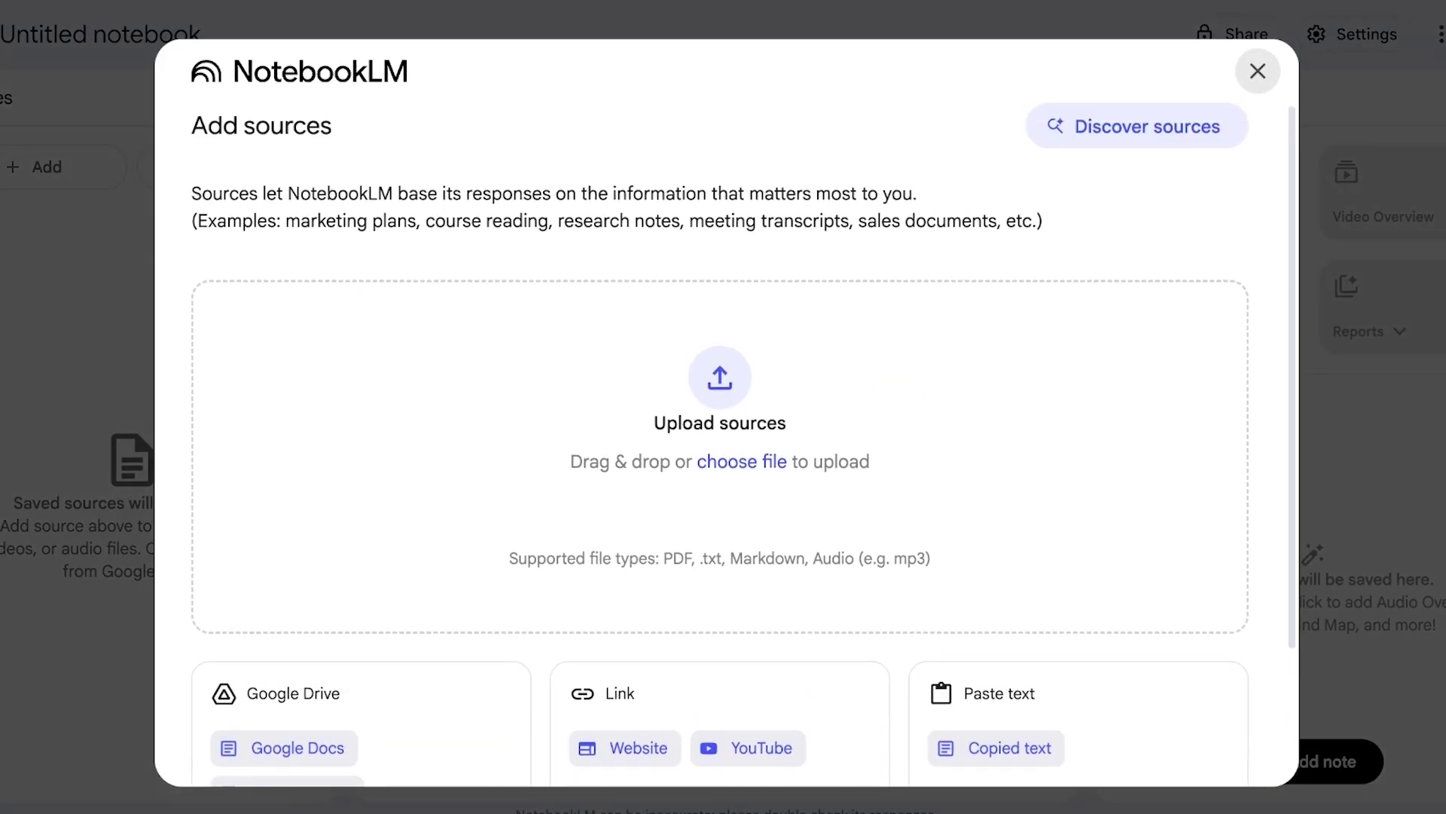
# - Open the Discover sources prompt to see how topics can be described for finding sources, and close it
pyautogui.click(1136, 125)
pyautogui.click(726, 473)
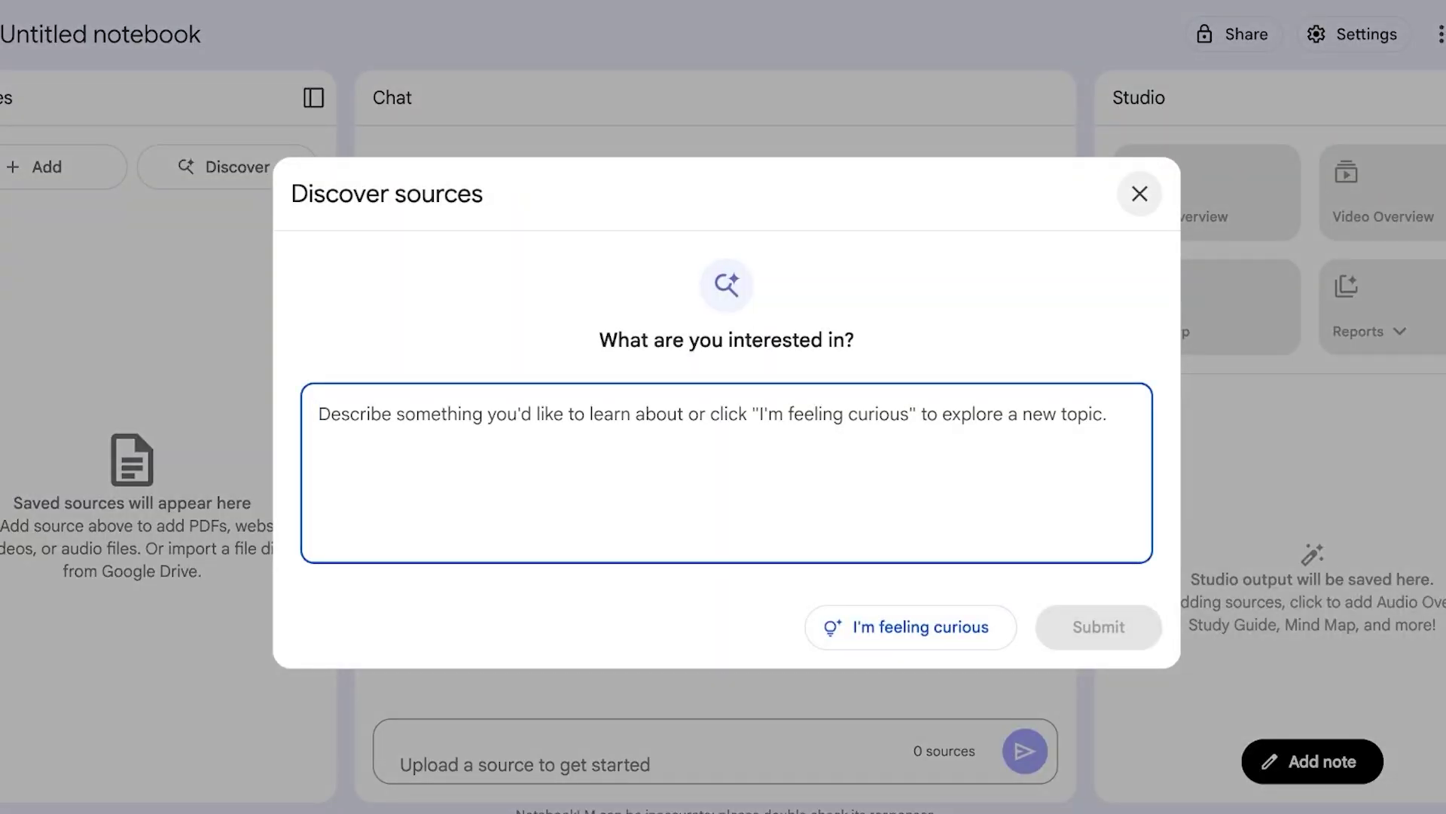
pyautogui.click(1140, 193)
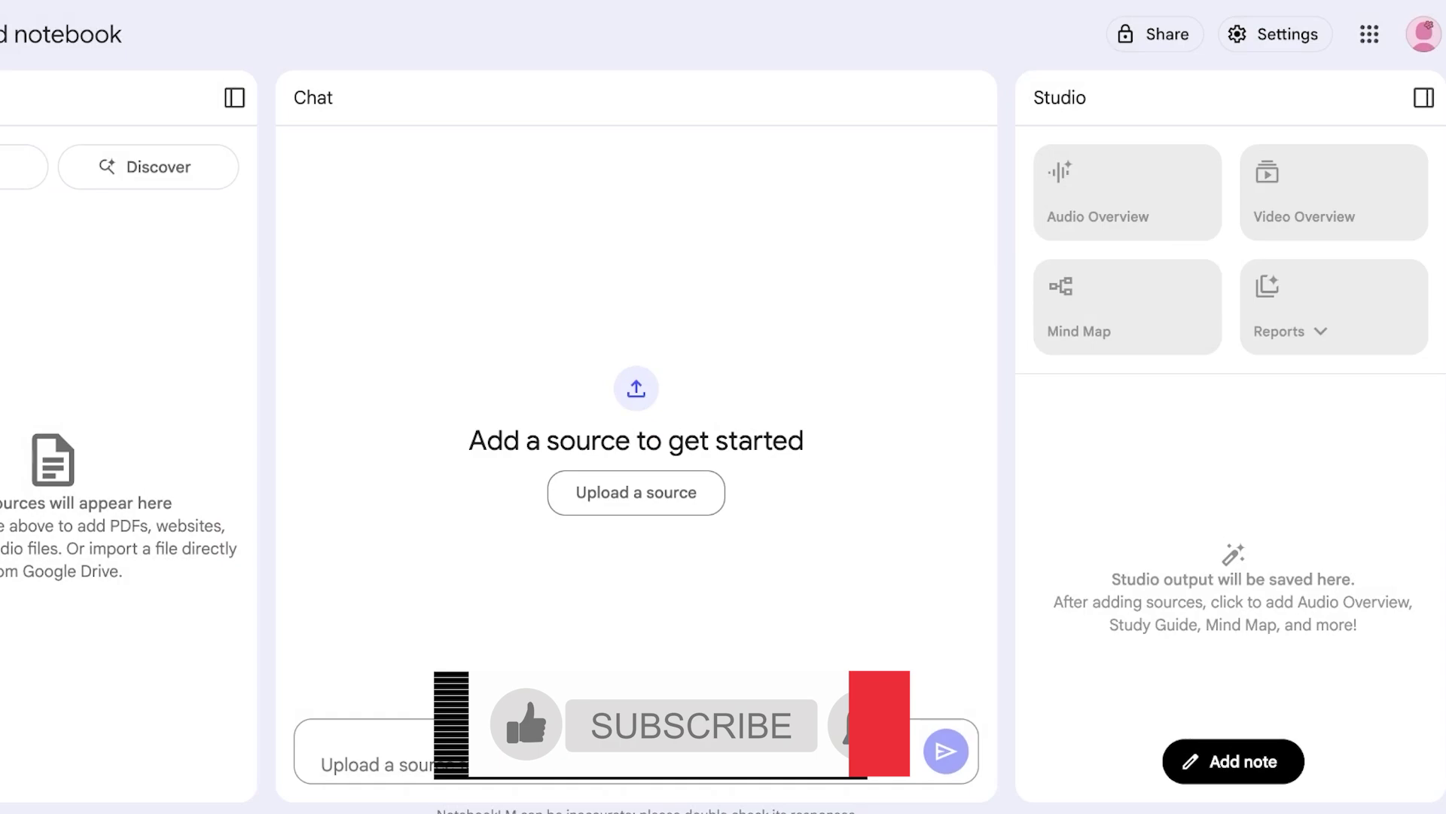
# - Reopen the add-sources options and review the file upload, Google Drive, link and pasted-text types and the source limit
pyautogui.click(21, 166)
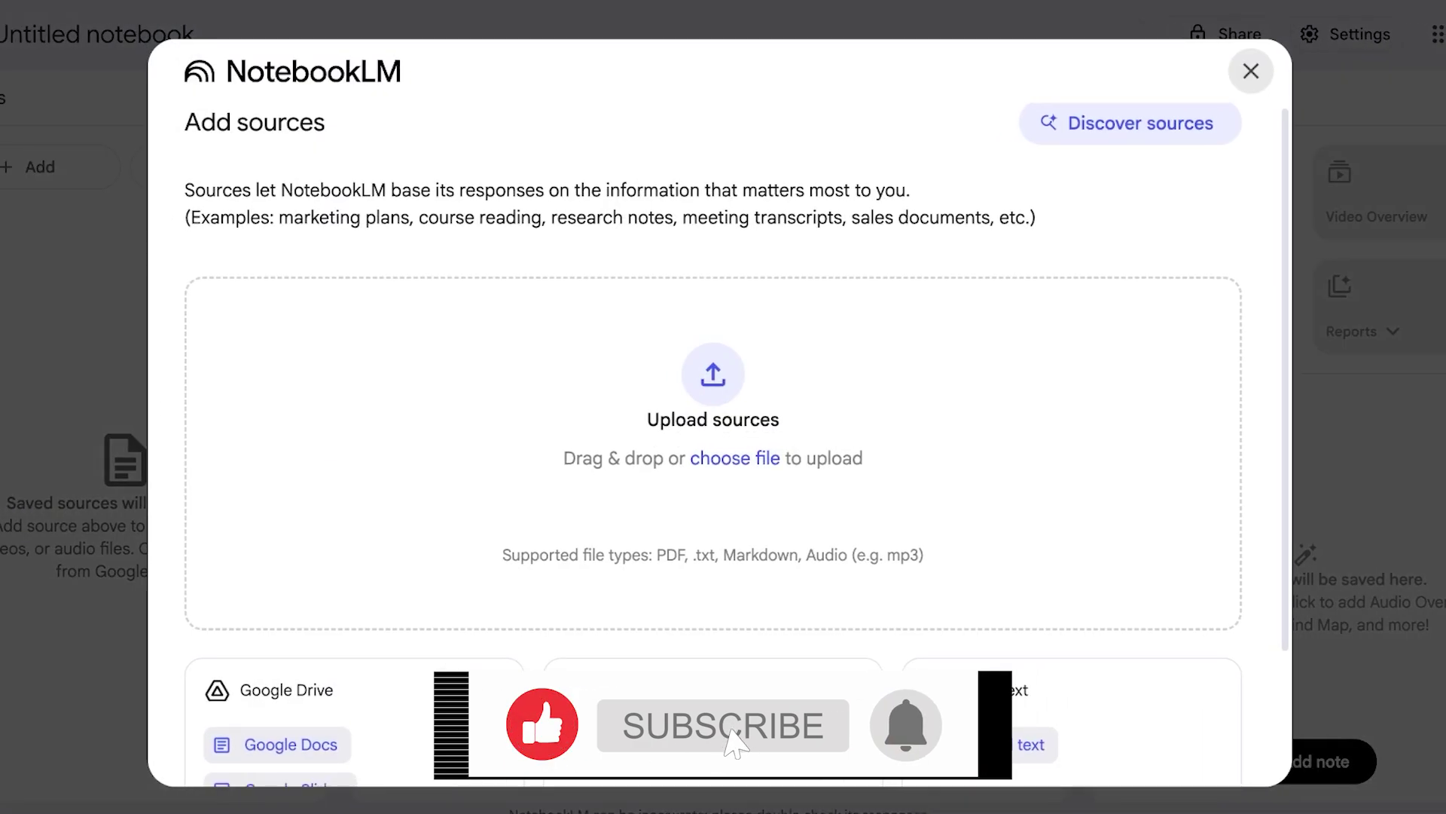
pyautogui.scroll(-1, 719, 444)
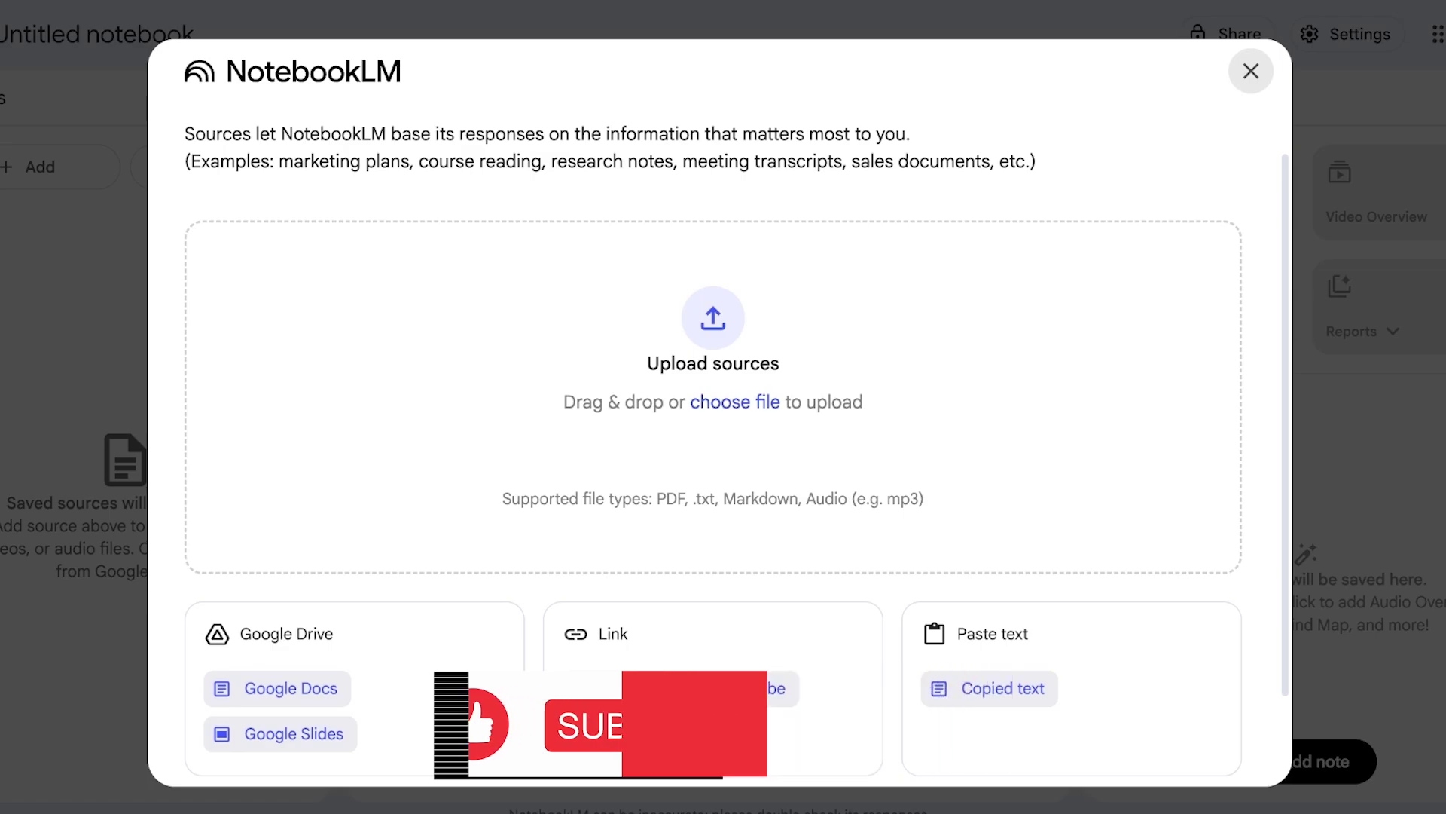
pyautogui.scroll(-1, 719, 444)
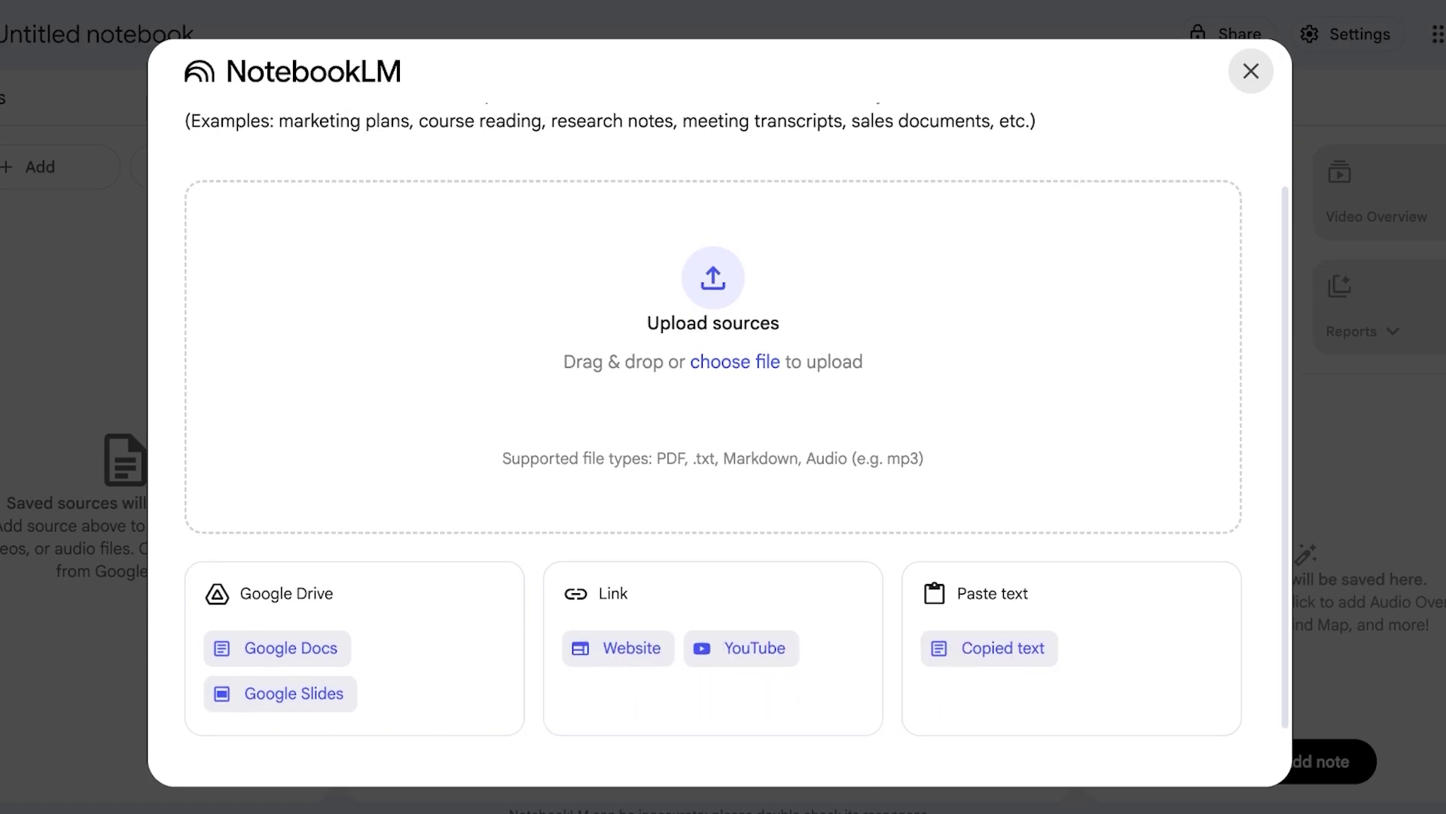
pyautogui.scroll(-1, 736, 446)
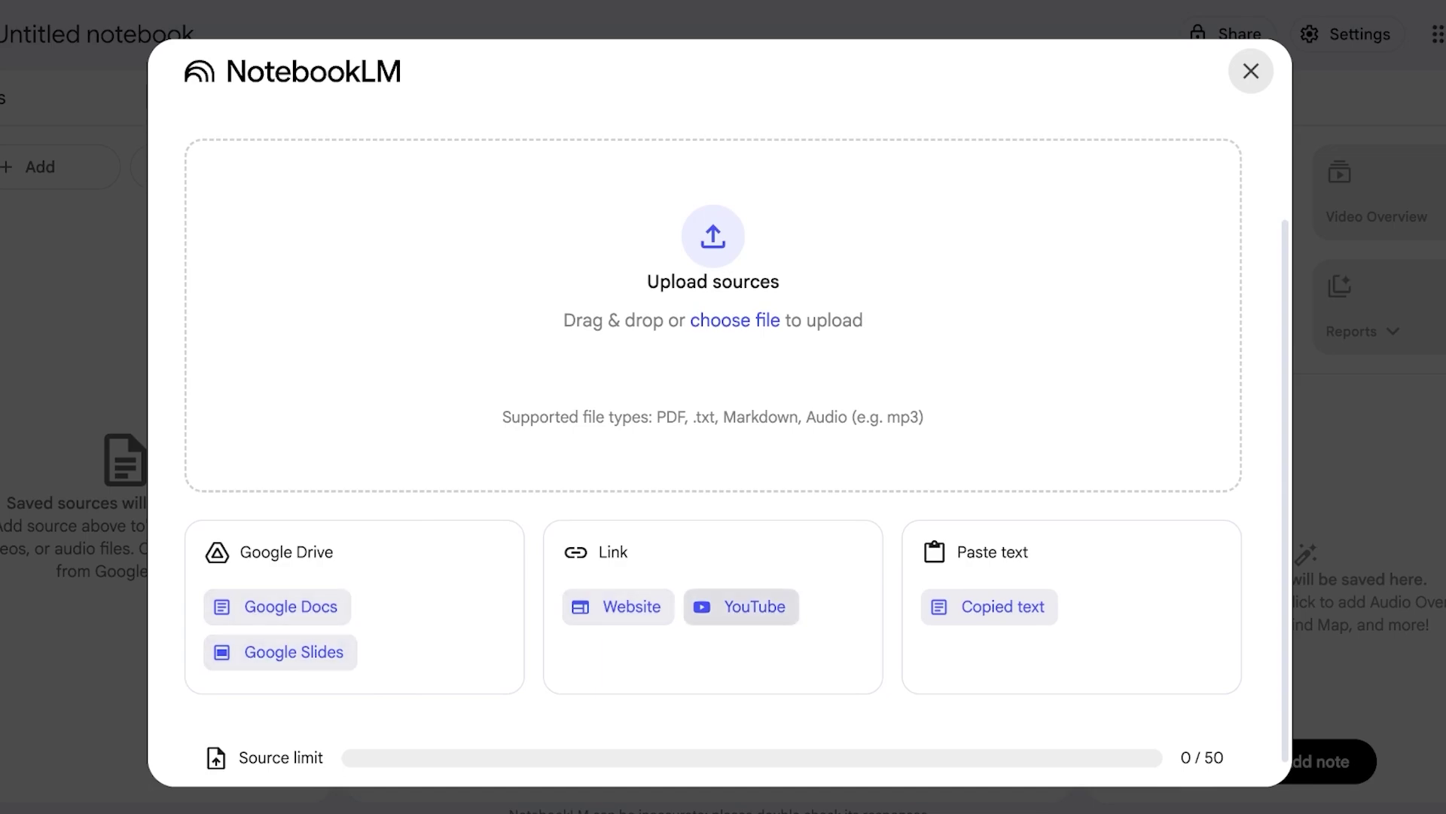
pyautogui.scroll(-1, 737, 444)
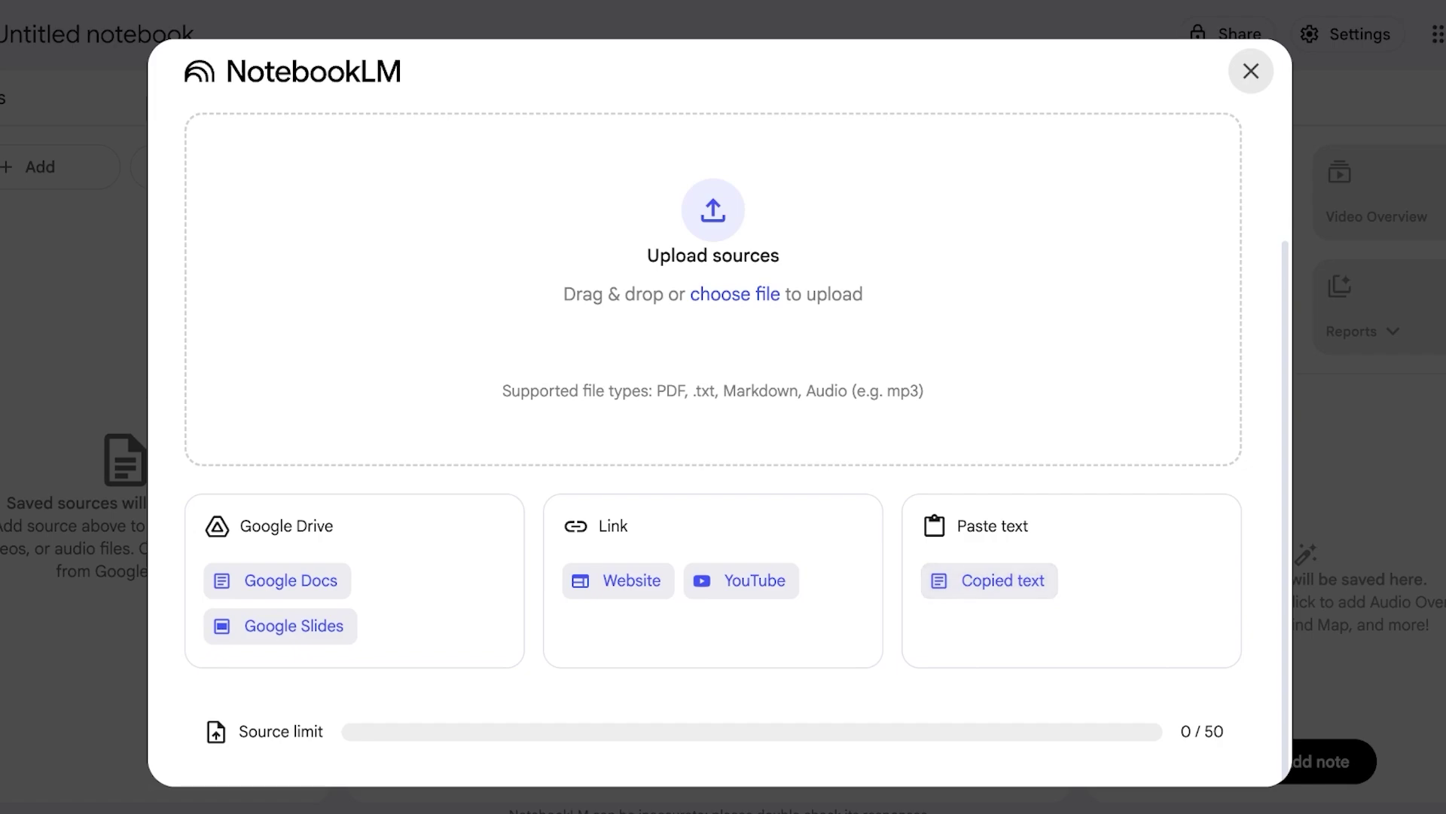
pyautogui.scroll(4, 737, 443)
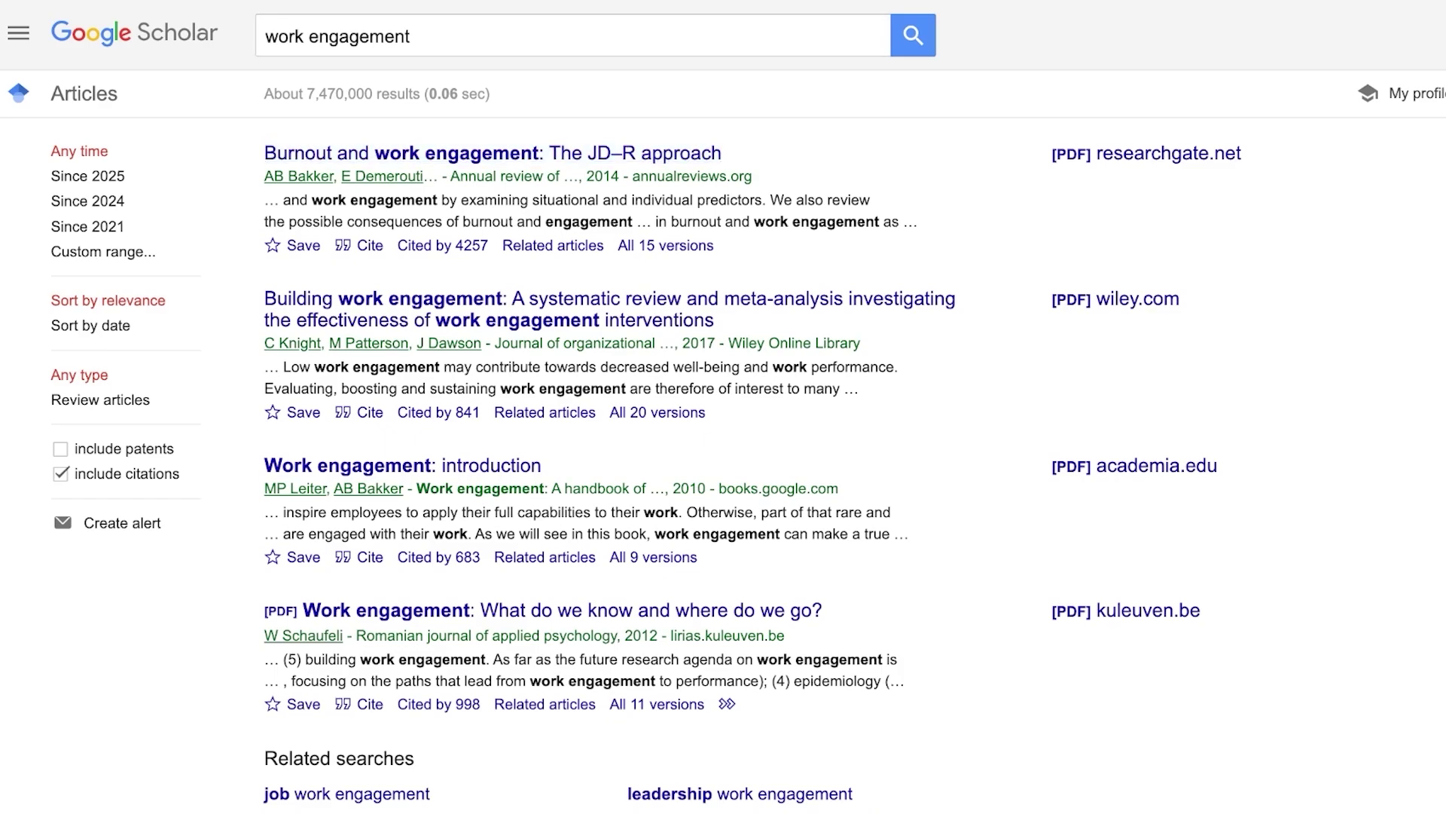
# - Switch to the Google Scholar results for work engagement and open the articles "Building work engagement" and "Work engagement: introduction" separately
pyautogui.rightClick(609, 309)
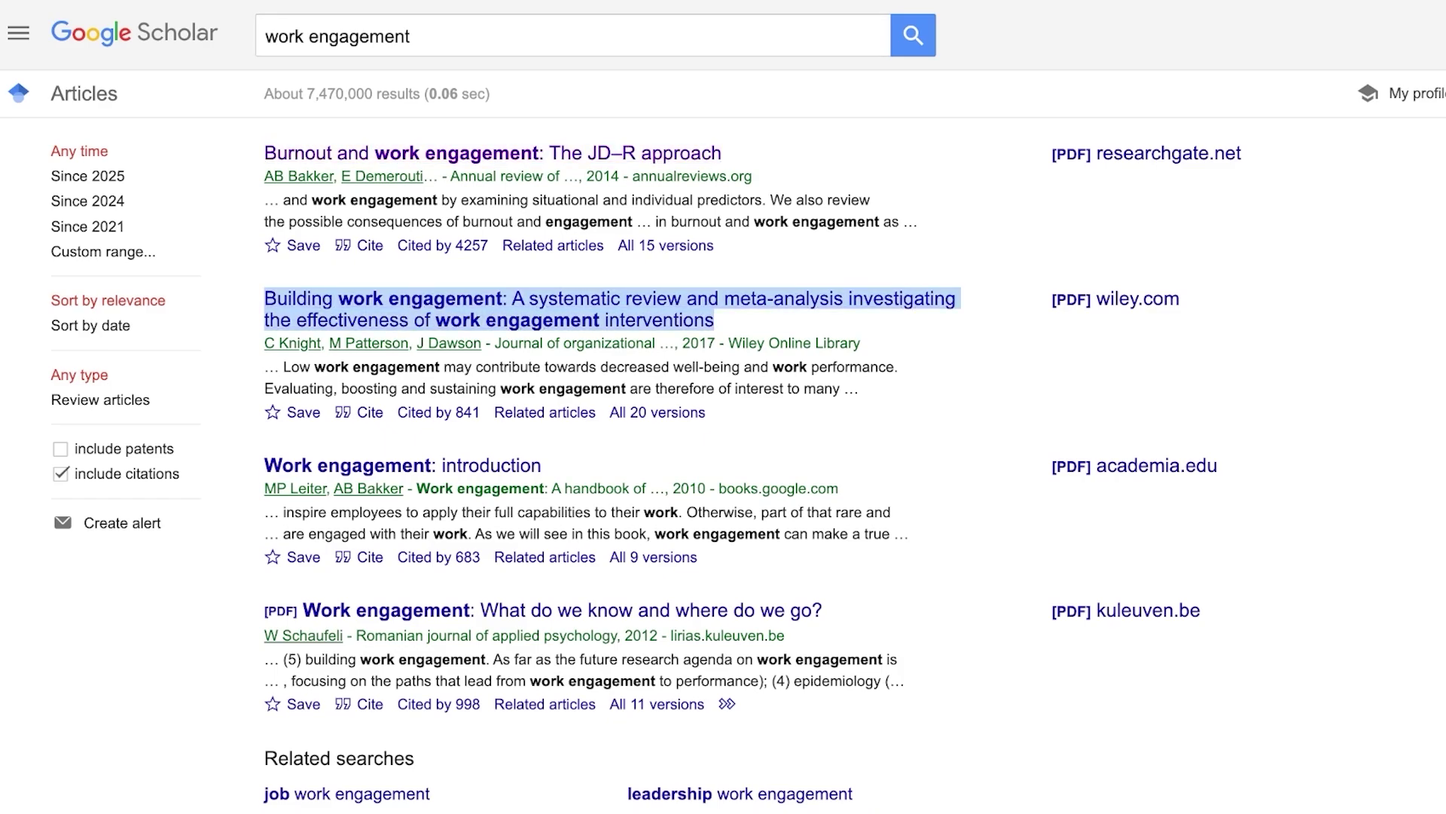
pyautogui.rightClick(402, 465)
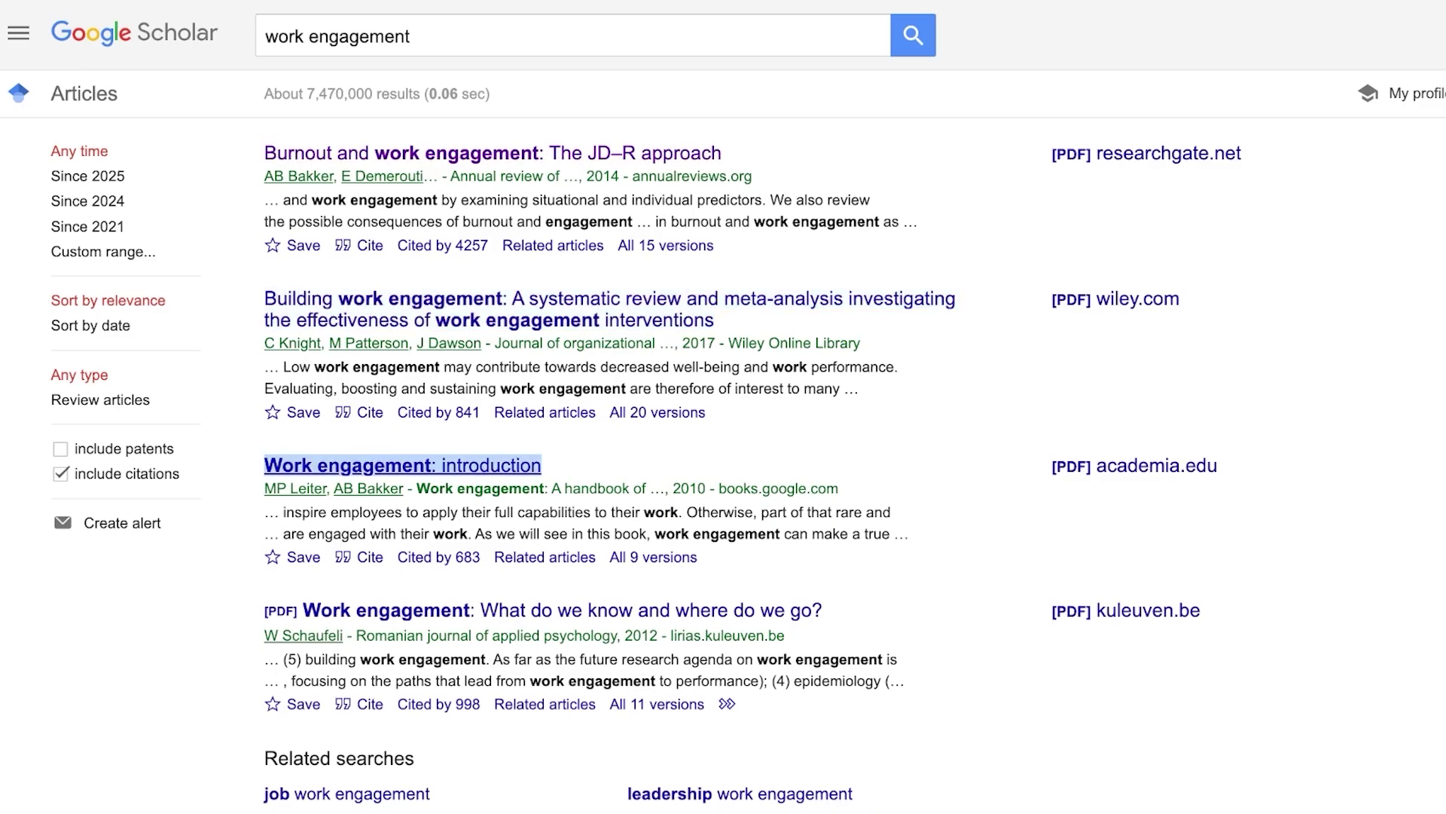
pyautogui.scroll(-3, 403, 465)
pyautogui.scroll(3, 723, 407)
# - Limit the Scholar results to since 2021 and open the articles on social psychology, ethical leadership, Chinese EFL teachers and transformational leadership
pyautogui.click(87, 226)
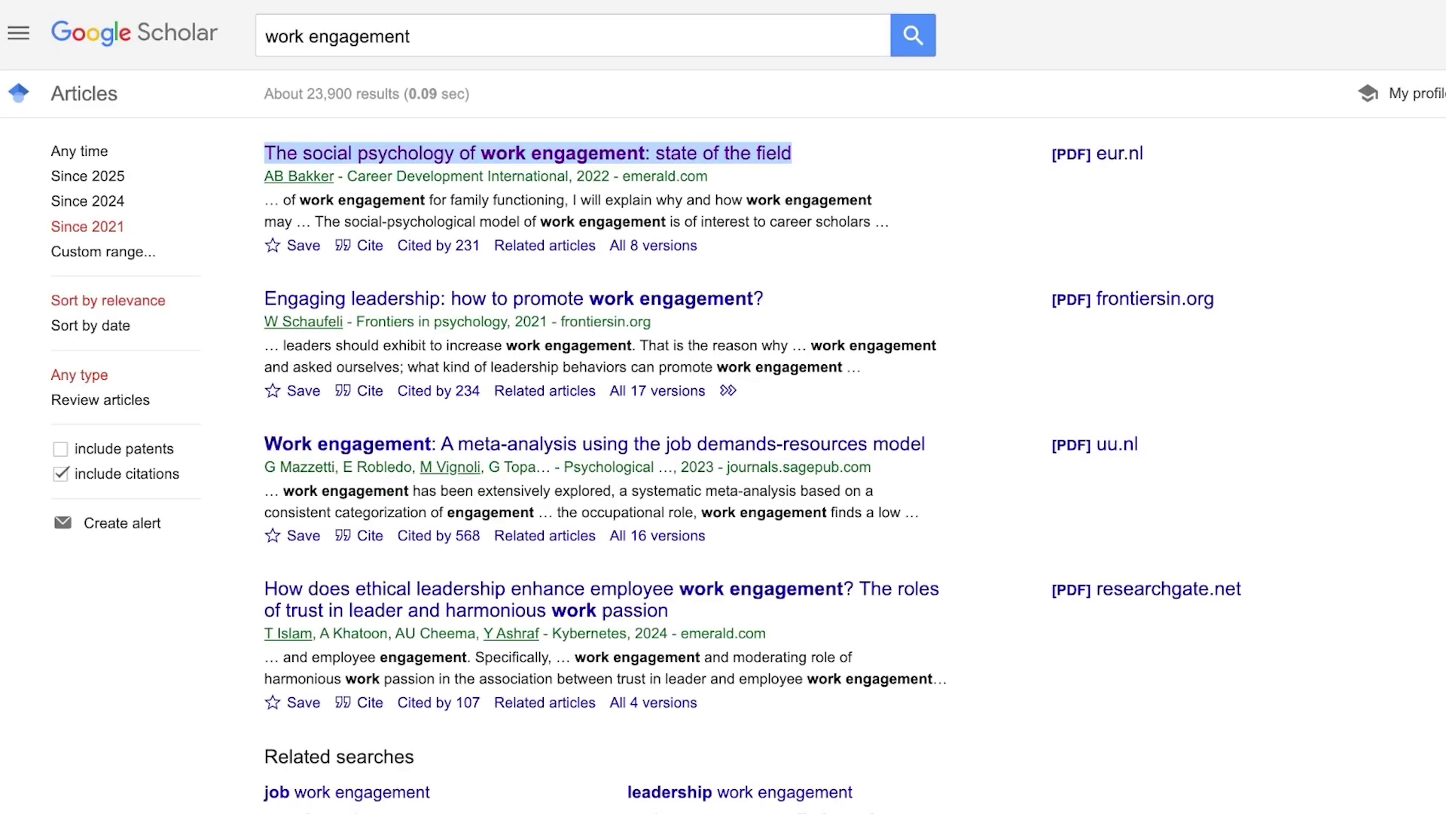
pyautogui.scroll(-3, 724, 406)
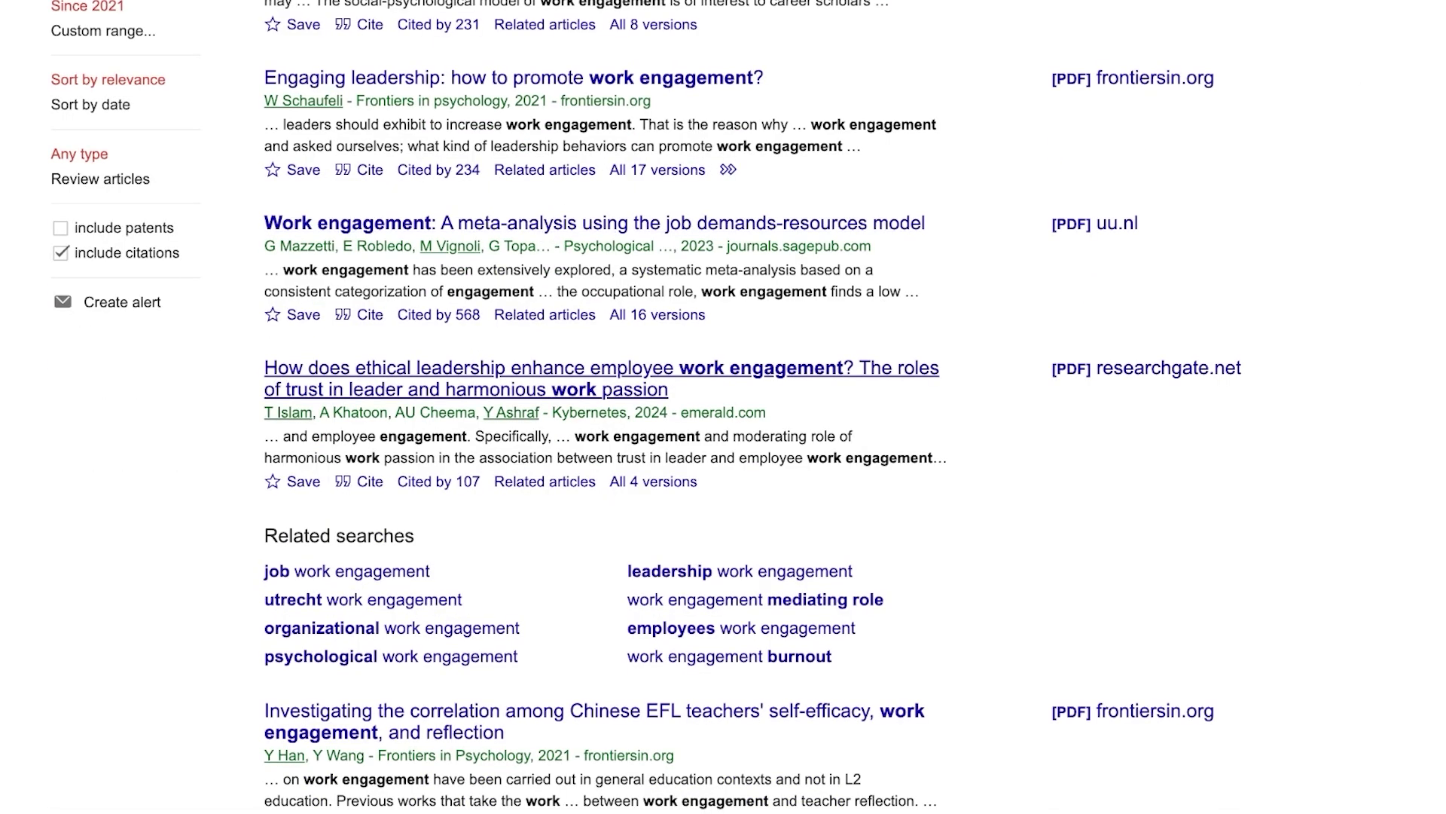
pyautogui.scroll(-4, 723, 406)
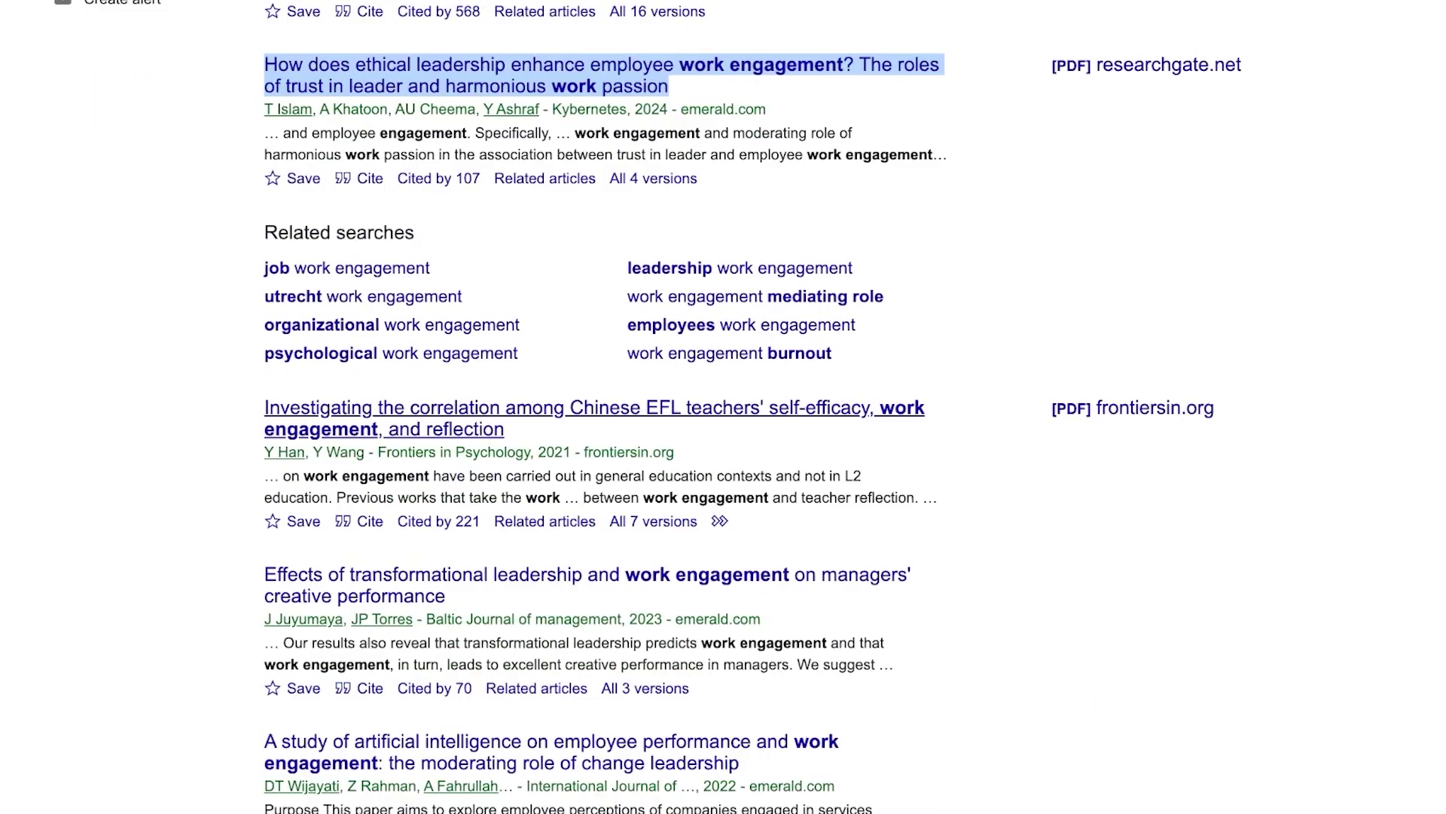
pyautogui.scroll(-3, 723, 407)
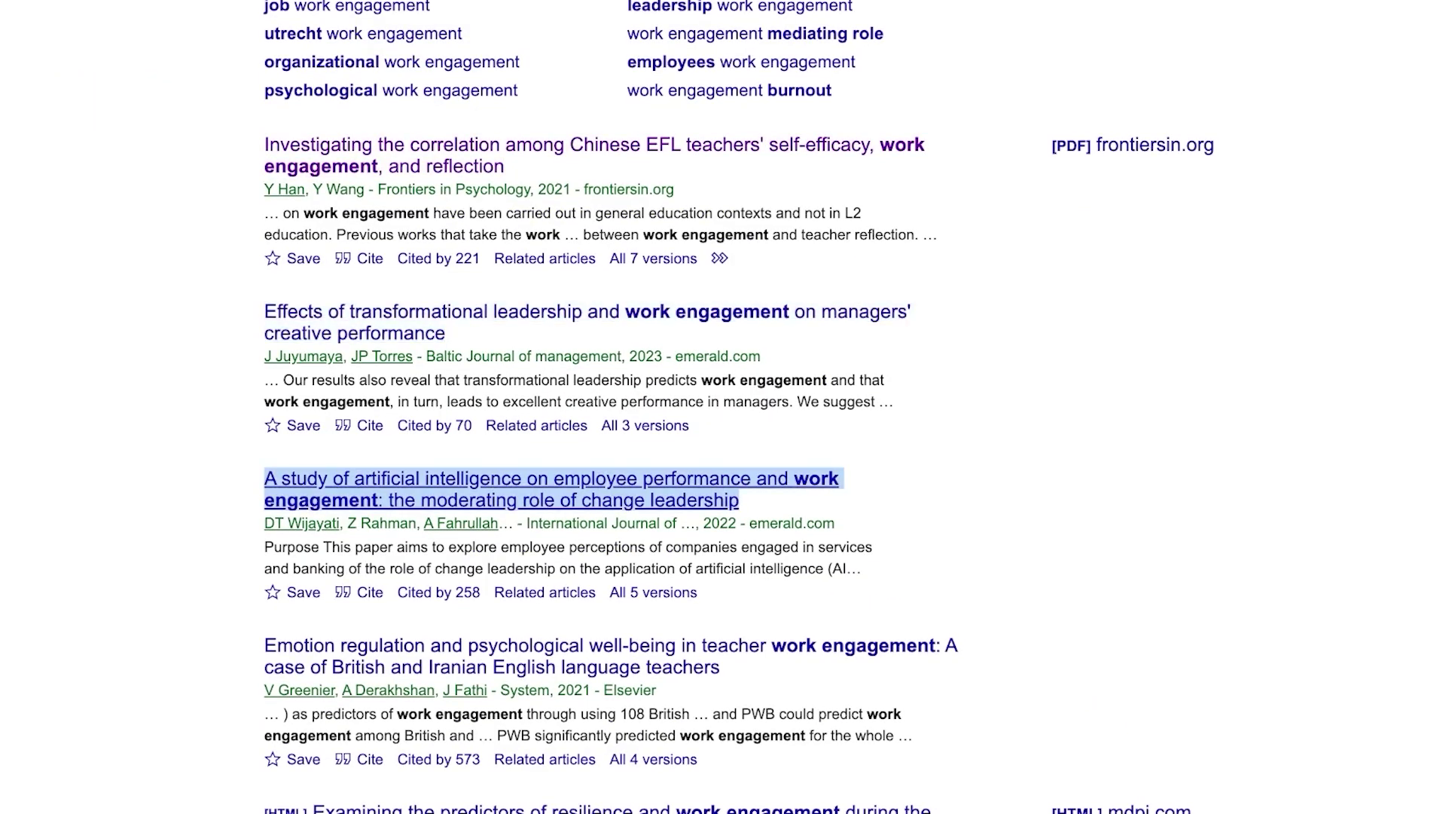
pyautogui.scroll(-1, 723, 407)
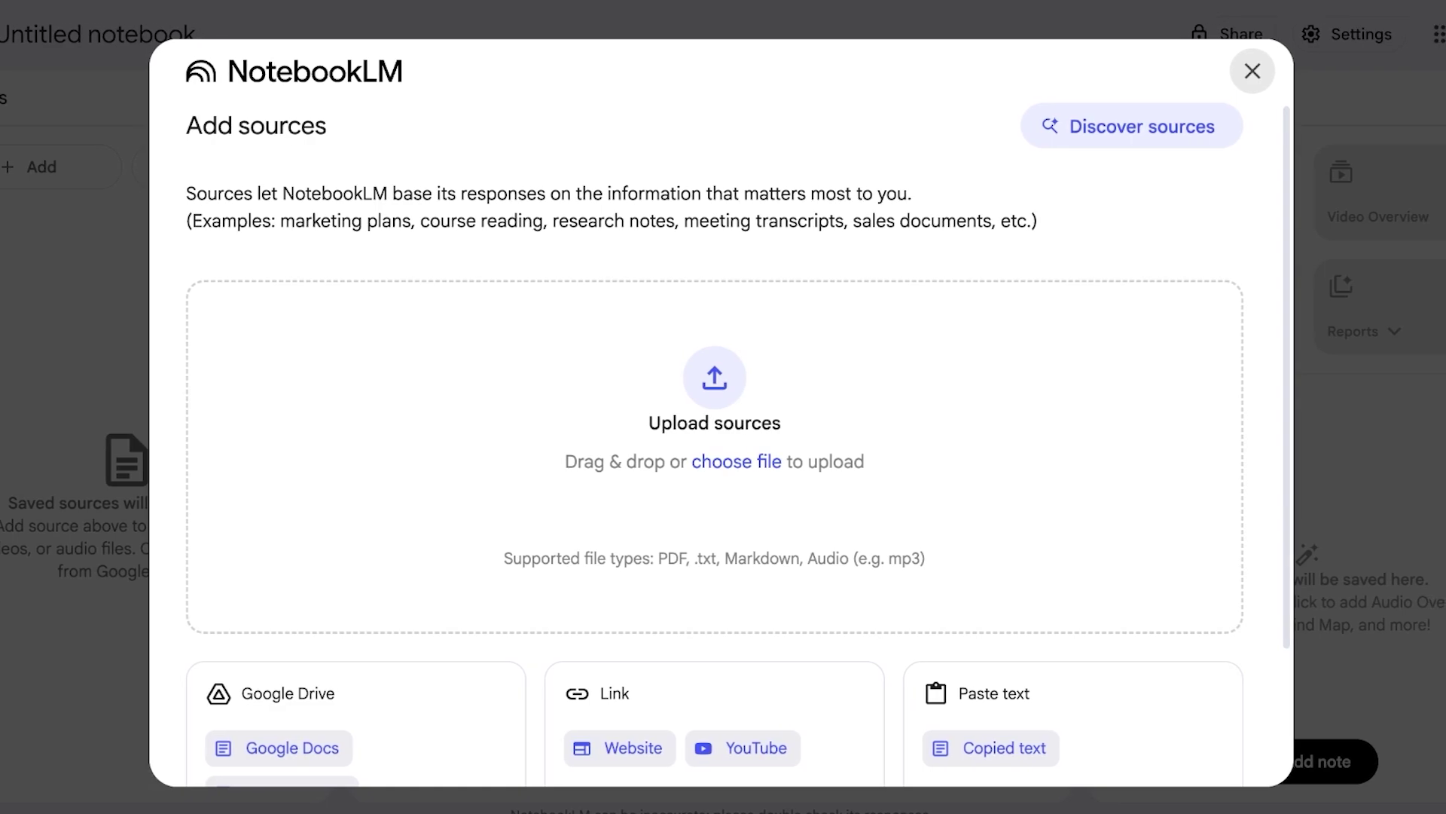
# - Back in NotebookLM, choose website sources and enter the URLs of the Annual Reviews, Wiley and Emerald social-psychology articles
pyautogui.scroll(-1, 715, 444)
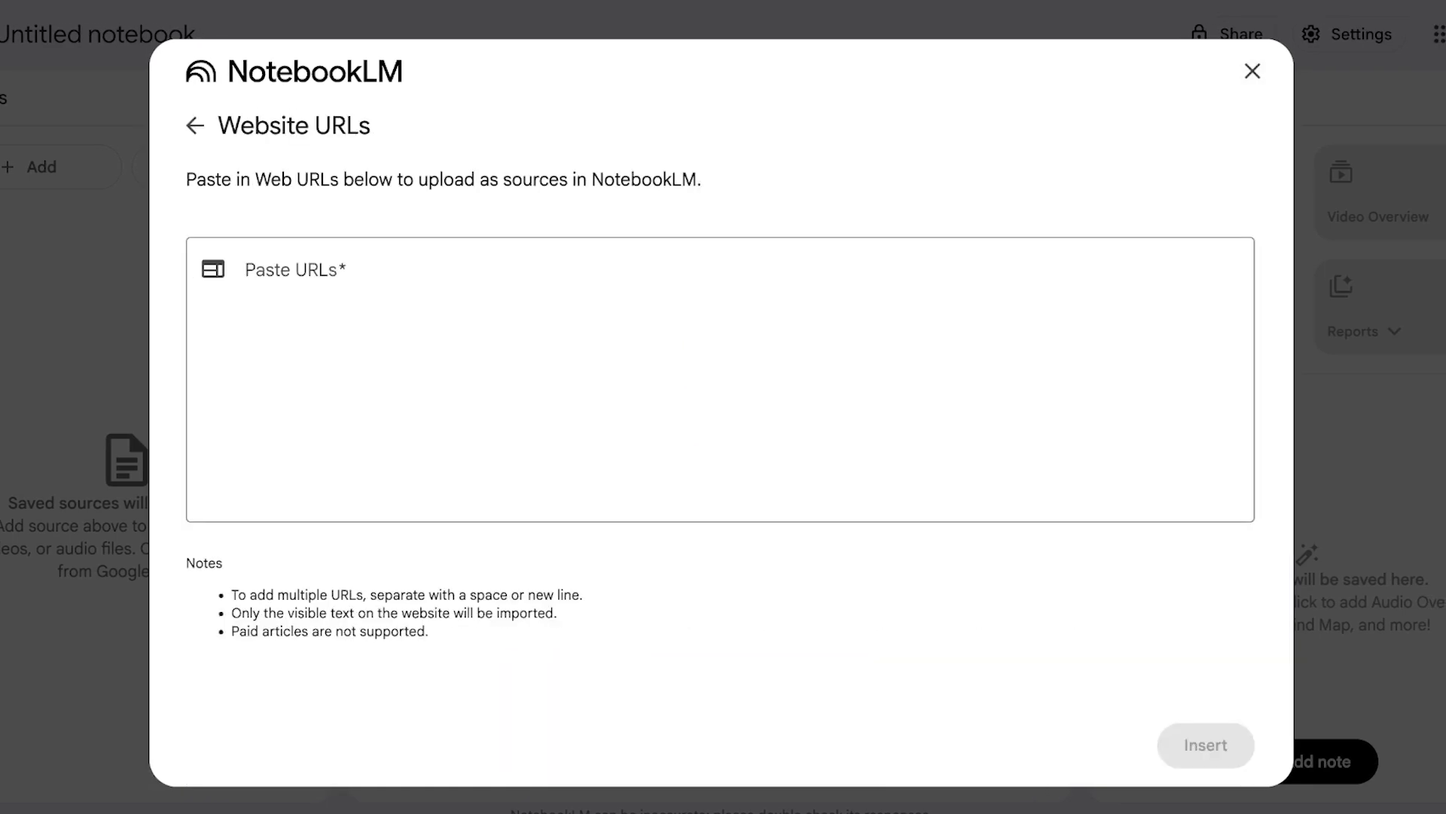
pyautogui.hotkey('ctrl', 'v')
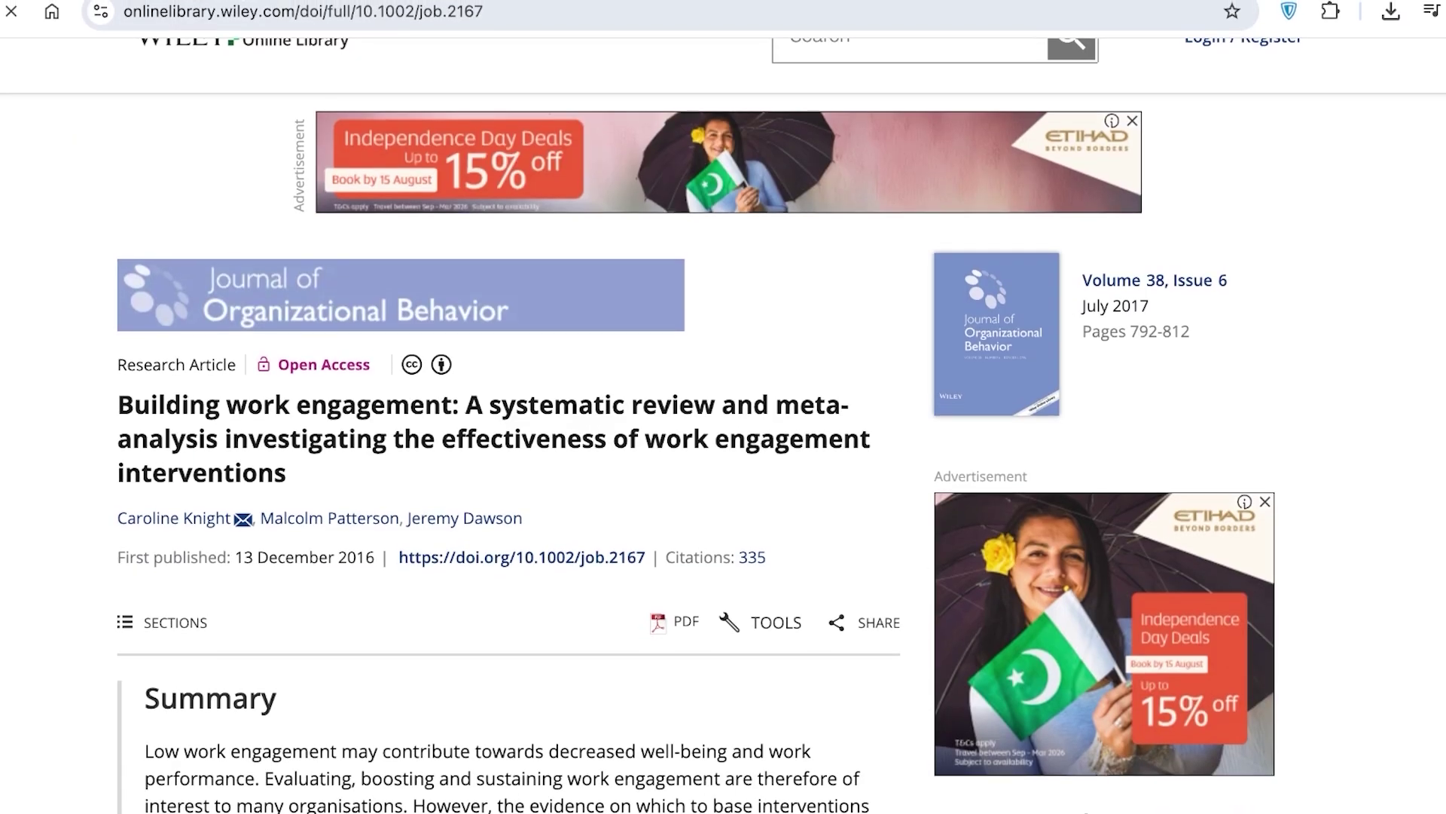
pyautogui.hotkey('ctrl', 'l')
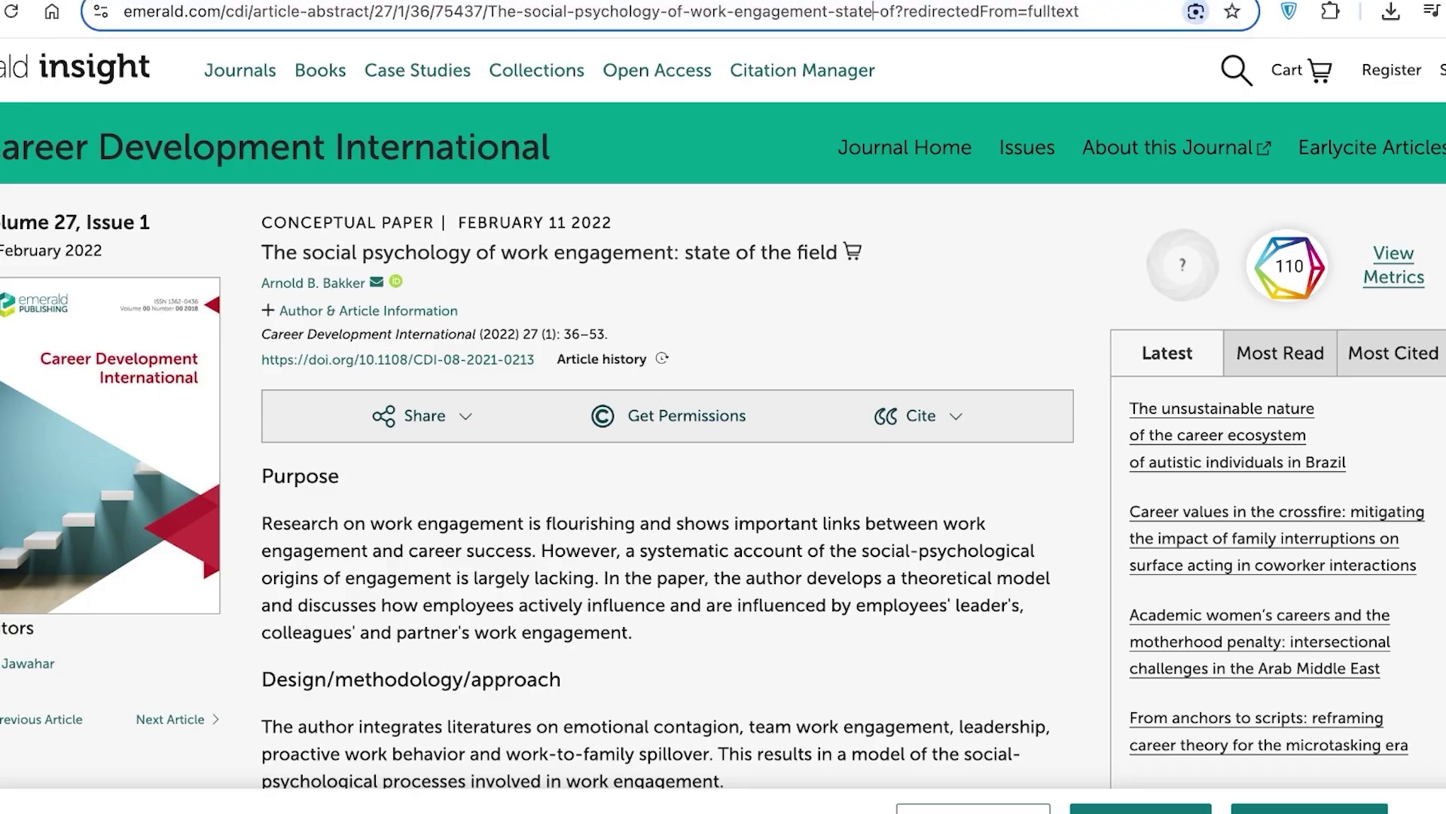
pyautogui.hotkey('ctrl', 'l')
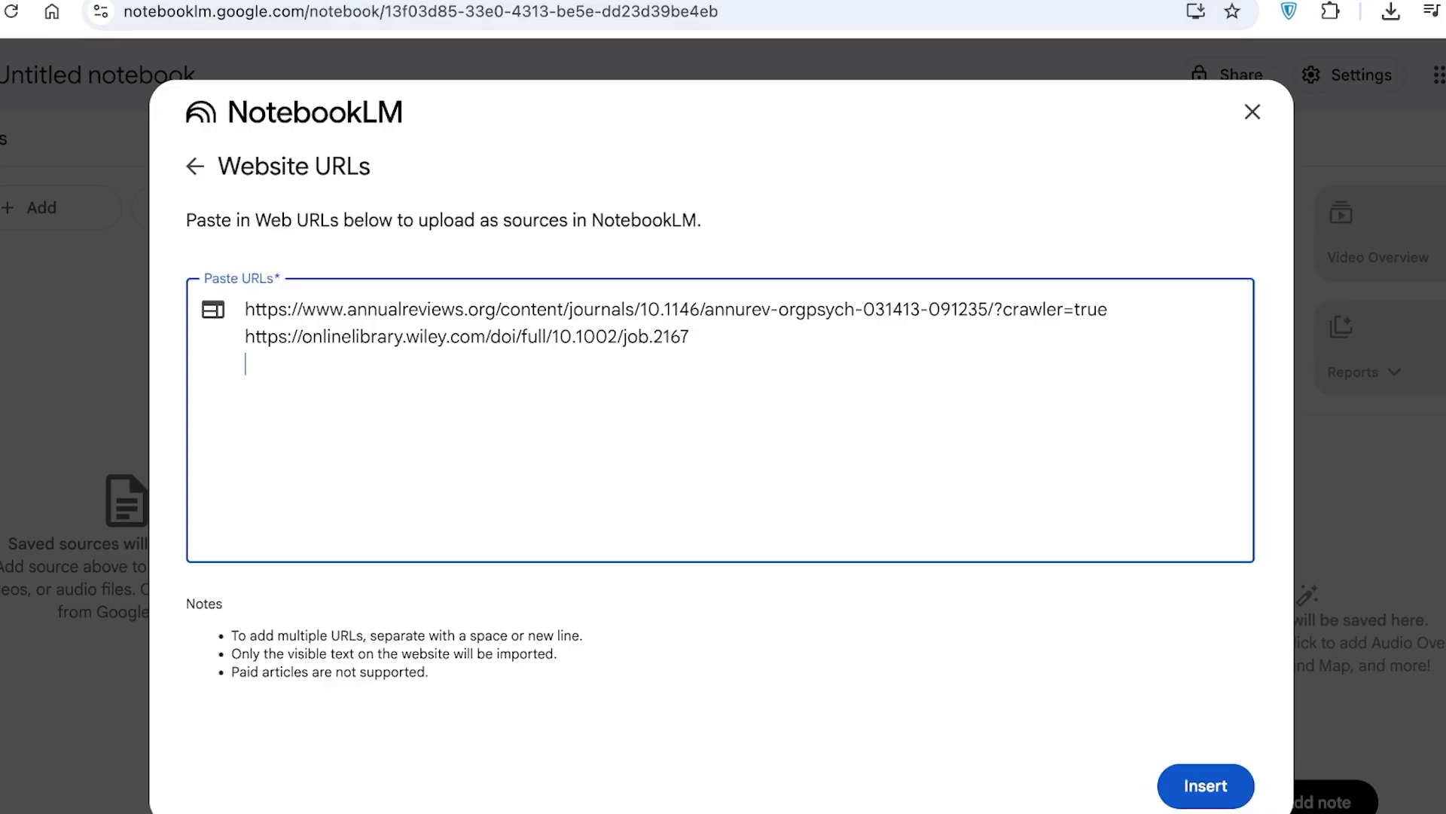
pyautogui.write('https://www.emerald.com/cdi/article-abstract/27/1/36/75437/The-social-psychology-of-work-engagement-state-of?redirectedFrom=fulltext')
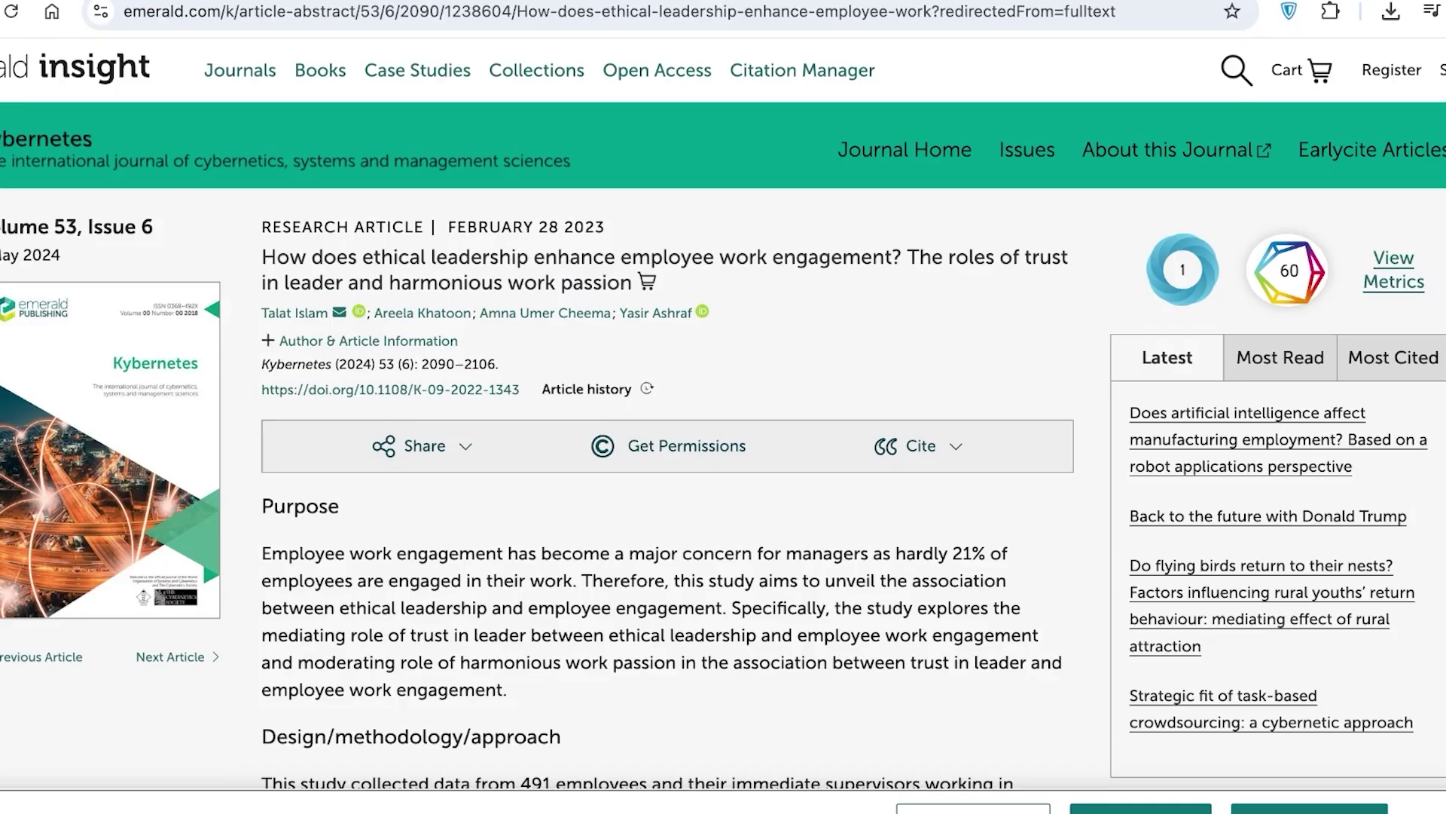
# - Add the URLs of the Emerald ethical-leadership article and the Frontiers article on Chinese EFL teachers to the website list
pyautogui.hotkey('ctrl', 'l')
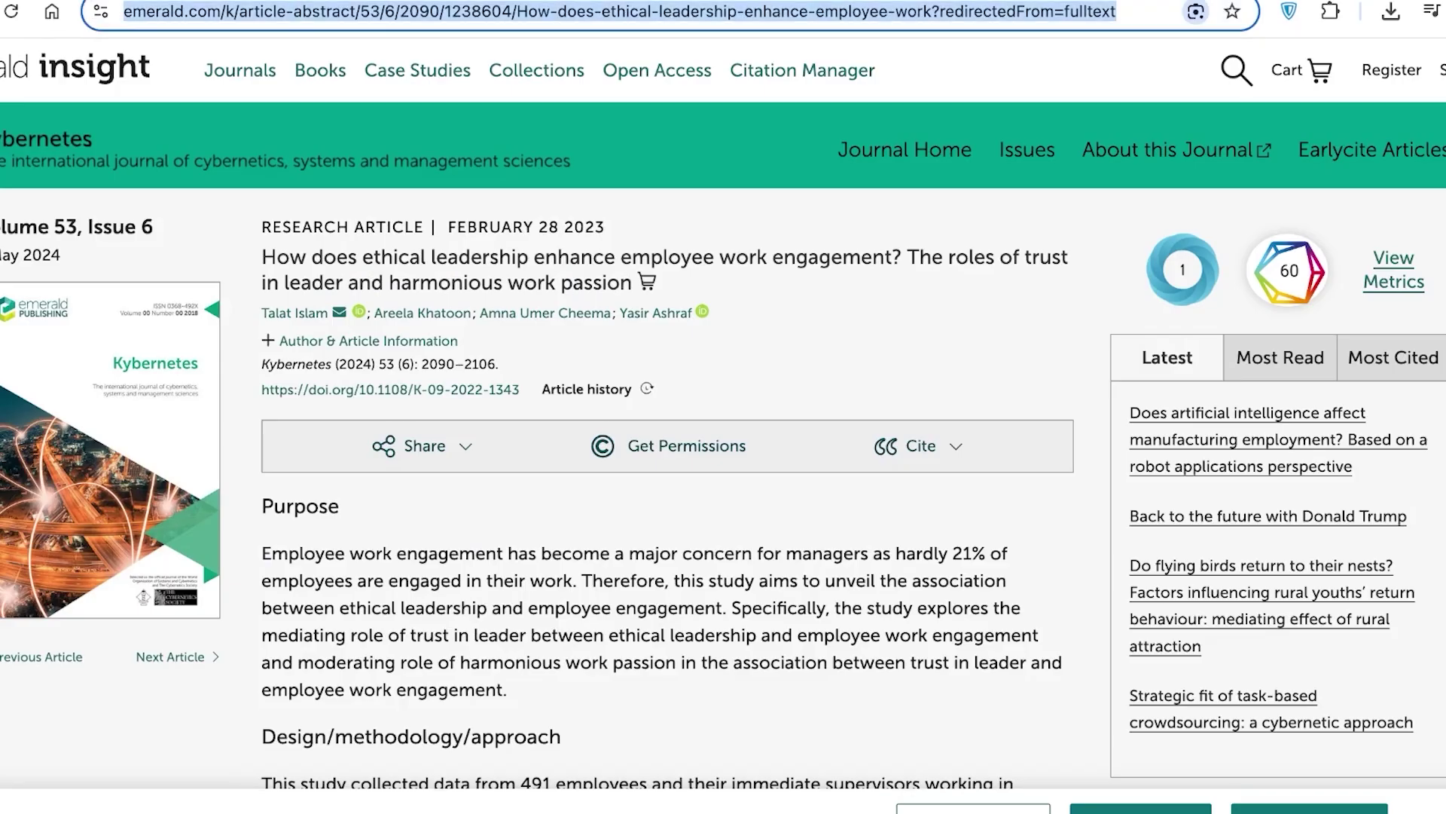
pyautogui.write('https://www.emerald.com/k/article-abstract/53/6/2090/1238604/How-does-ethical-leadership-enhance-employee-work?redirectedFrom=fulltext')
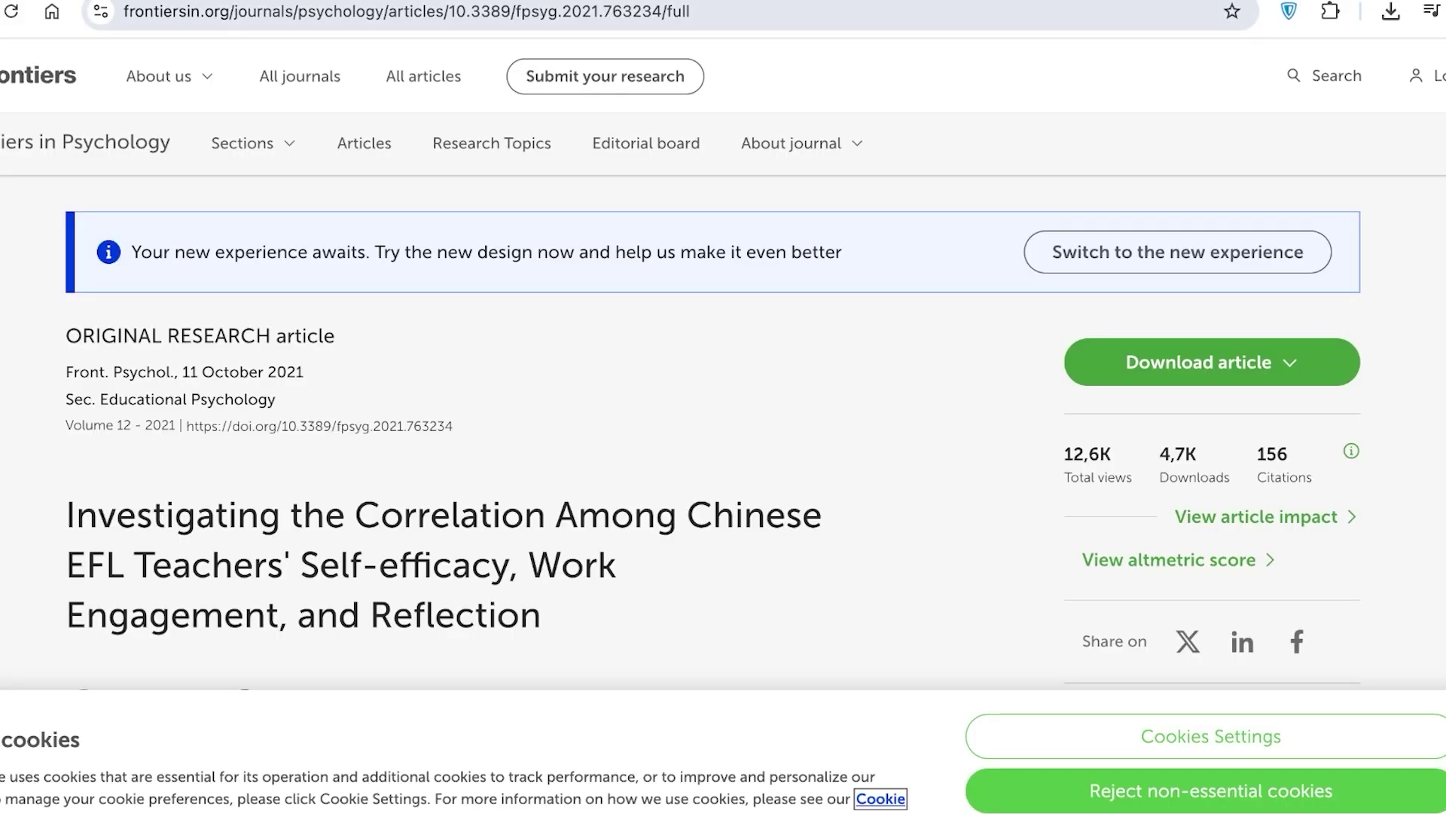
pyautogui.hotkey('ctrl', 'l')
pyautogui.hotkey('ctrl', 'c')
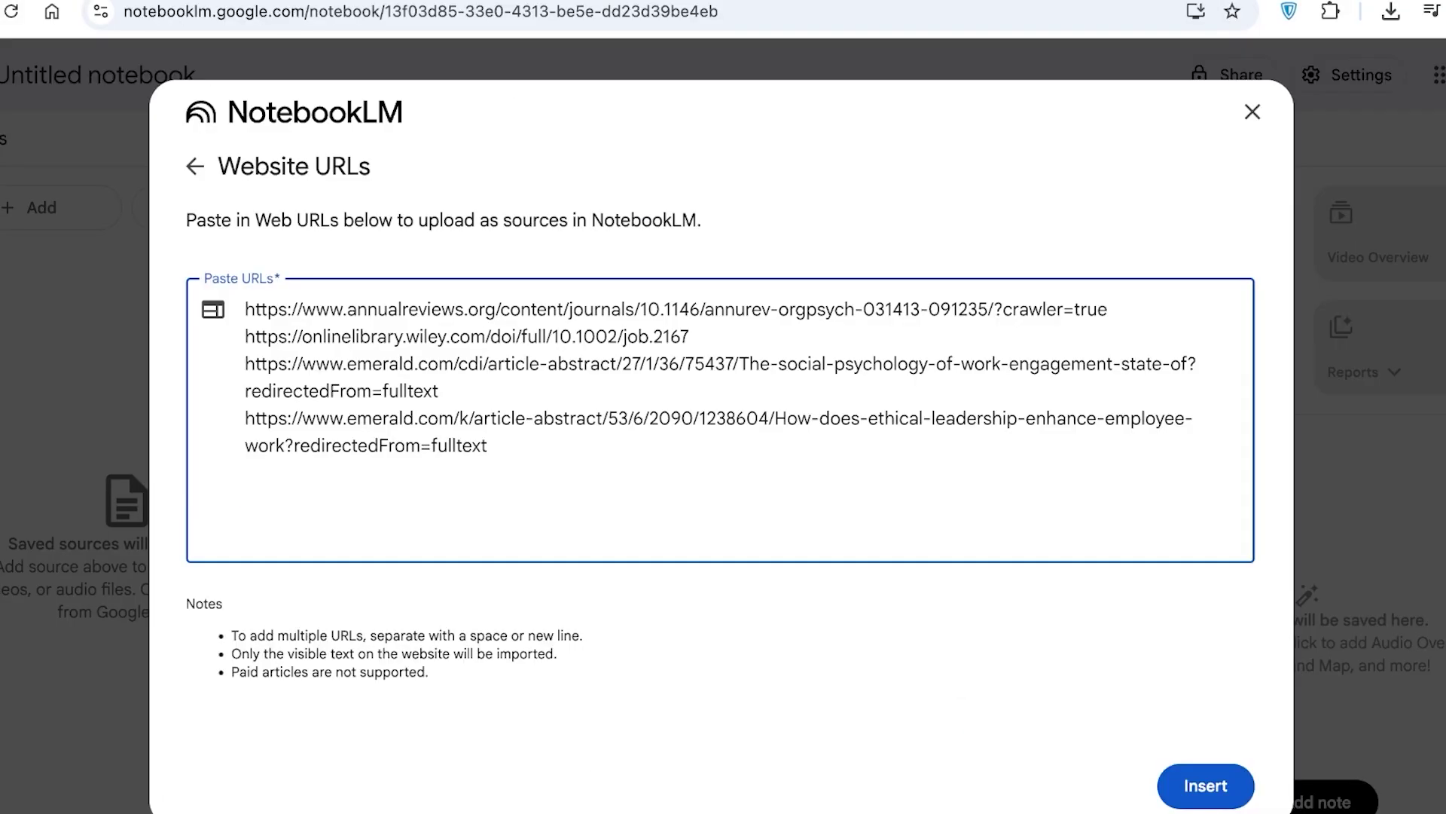
pyautogui.press('Return')
pyautogui.hotkey('ctrl', 'v')
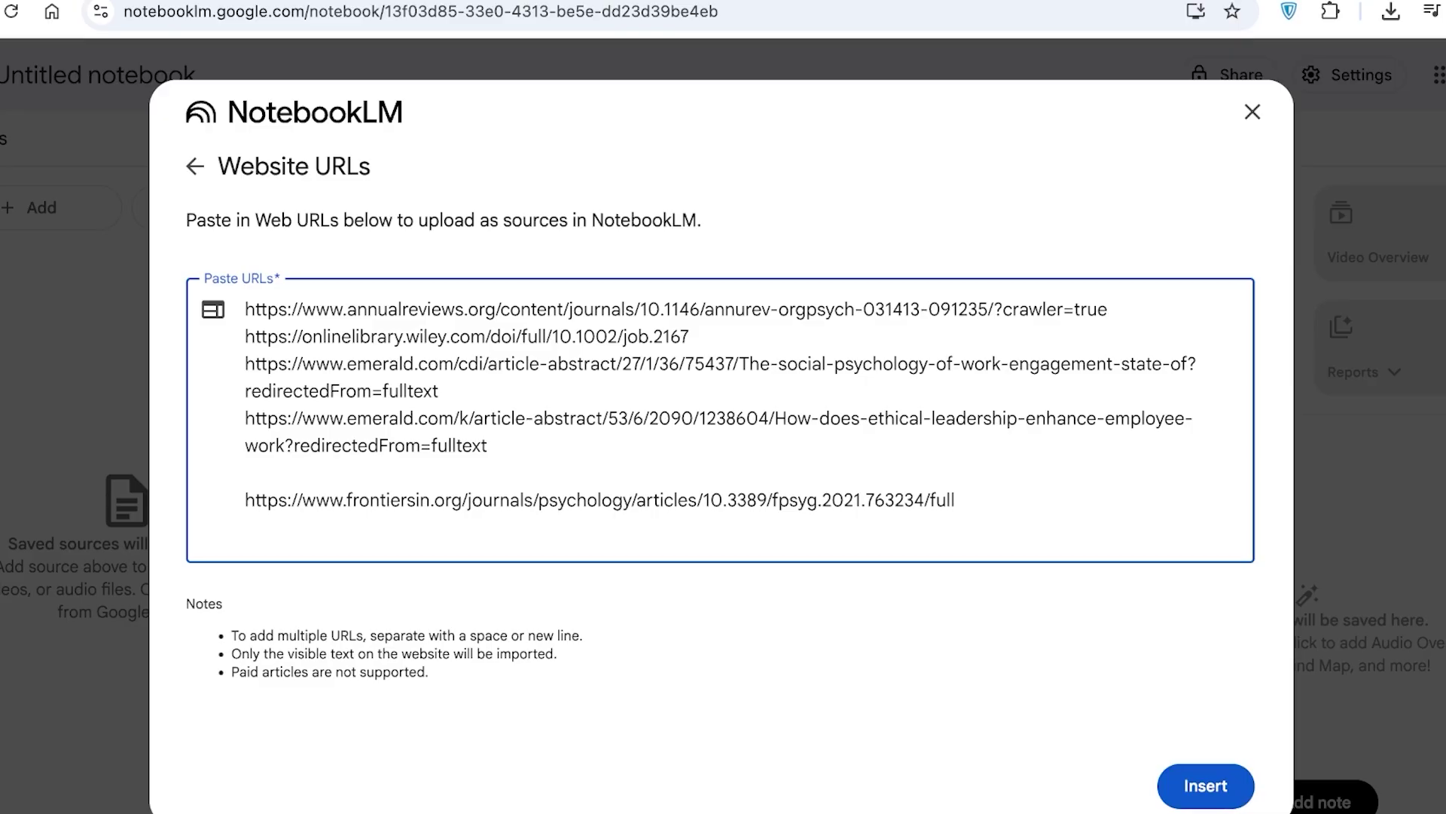
# - Add the URL of the Emerald transformational-leadership article on a new line and insert all listed websites as sources
pyautogui.press('Return')
pyautogui.write('https://www.emerald.com/bjm/article-abstract/18/1/34/17246/Effects-of-transformational-leadership-and-work?redirectedFrom=fulltext')
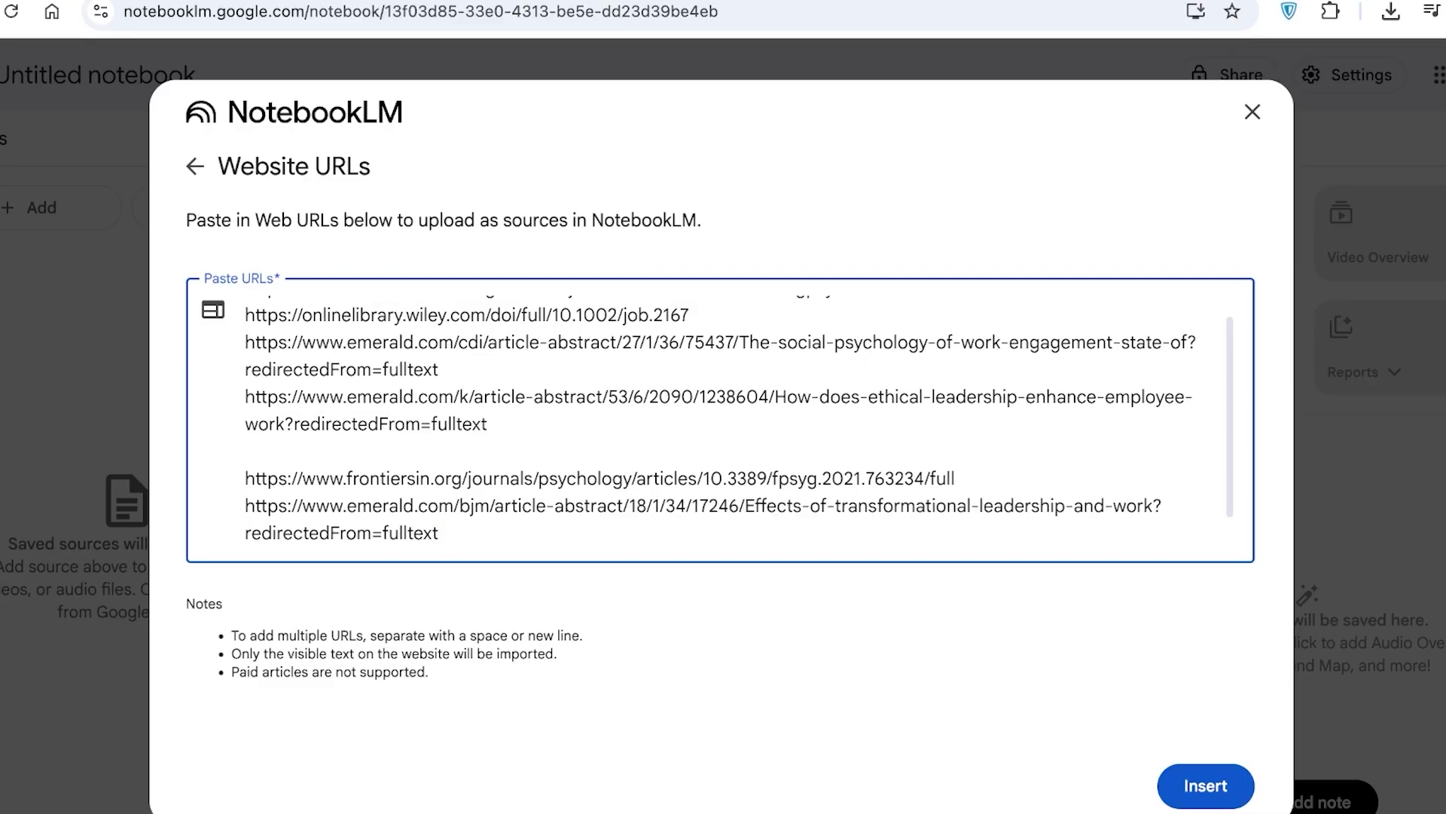
pyautogui.click(1206, 785)
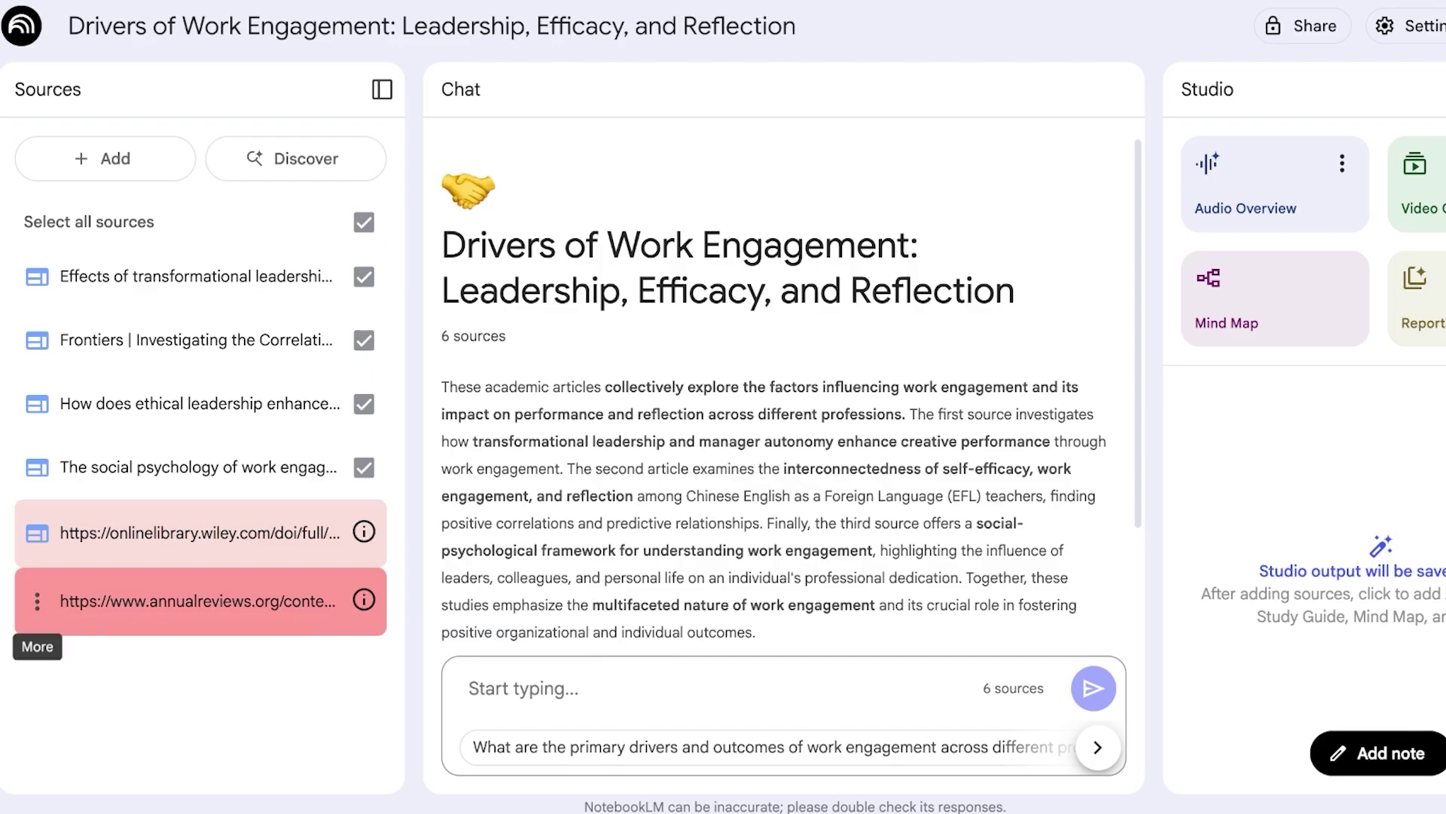
# - Delete the annualreviews.org and onlinelibrary.wiley.com sources from the notebook
pyautogui.click(37, 600)
pyautogui.click(114, 655)
pyautogui.click(1240, 429)
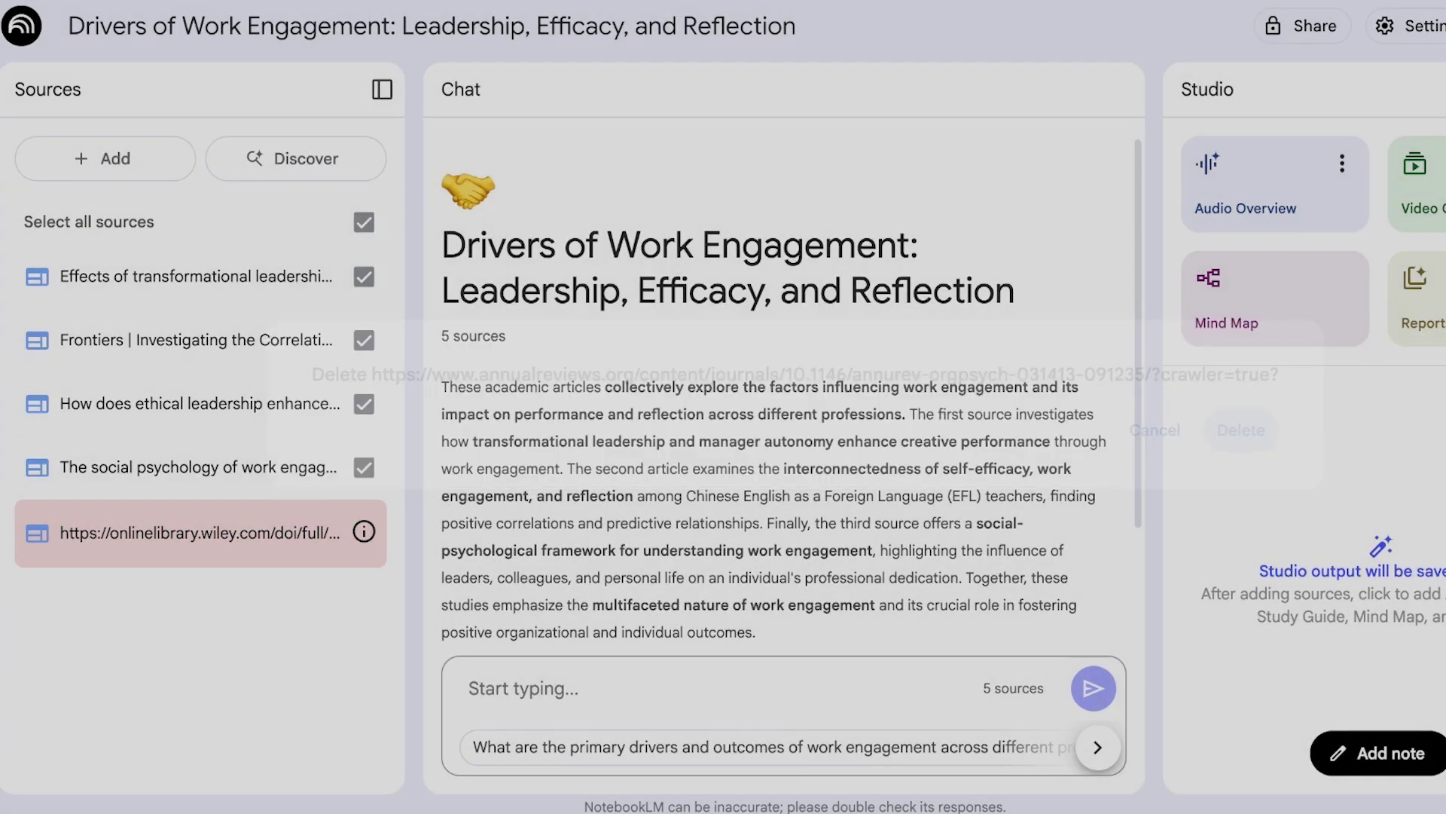
pyautogui.click(37, 533)
pyautogui.click(113, 585)
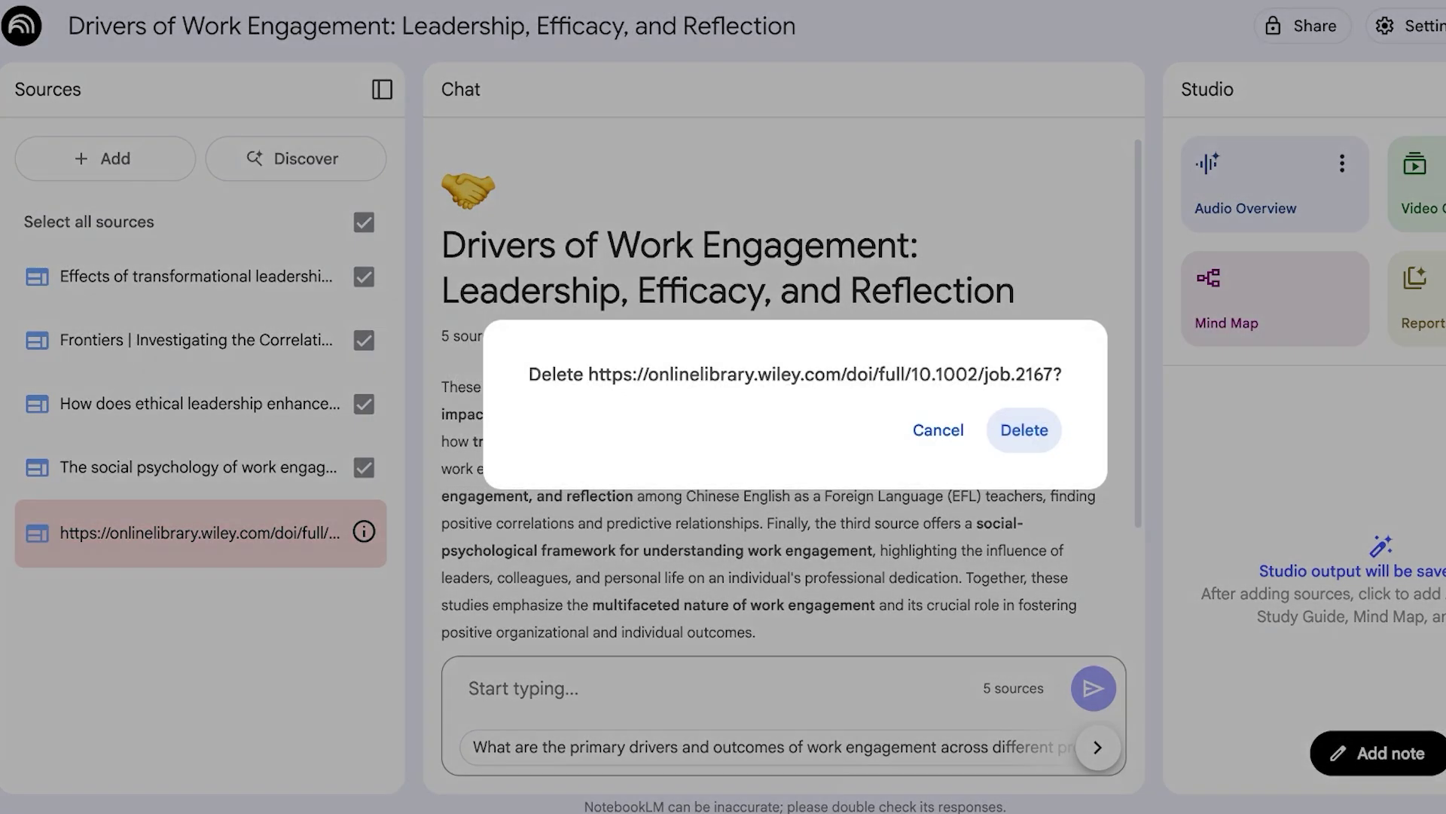
pyautogui.click(1024, 426)
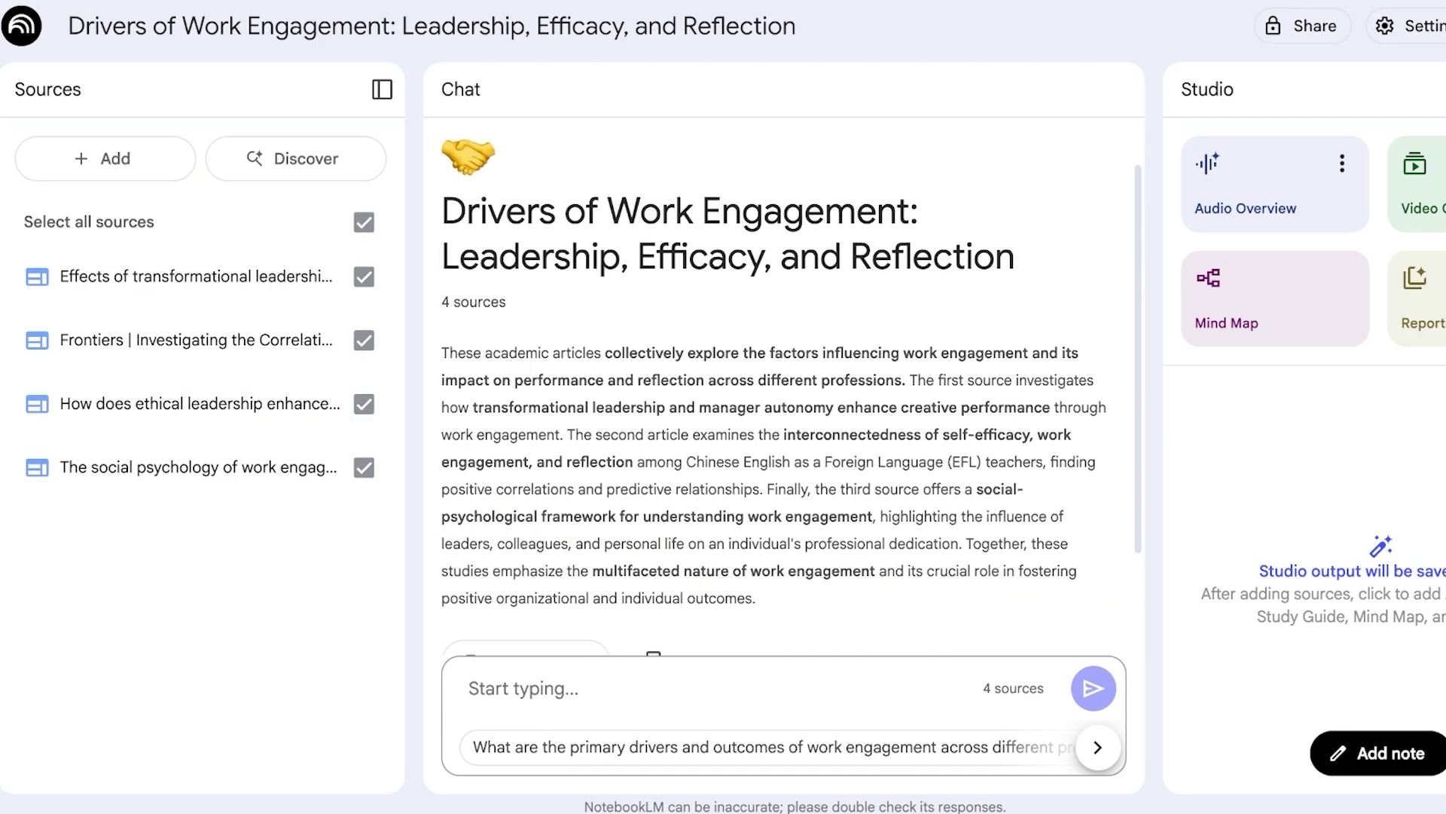
# - Ask the chat the suggested question about the primary drivers and outcomes of work engagement across different professional contexts
pyautogui.moveTo(622, 323); pyautogui.dragTo(861, 323)
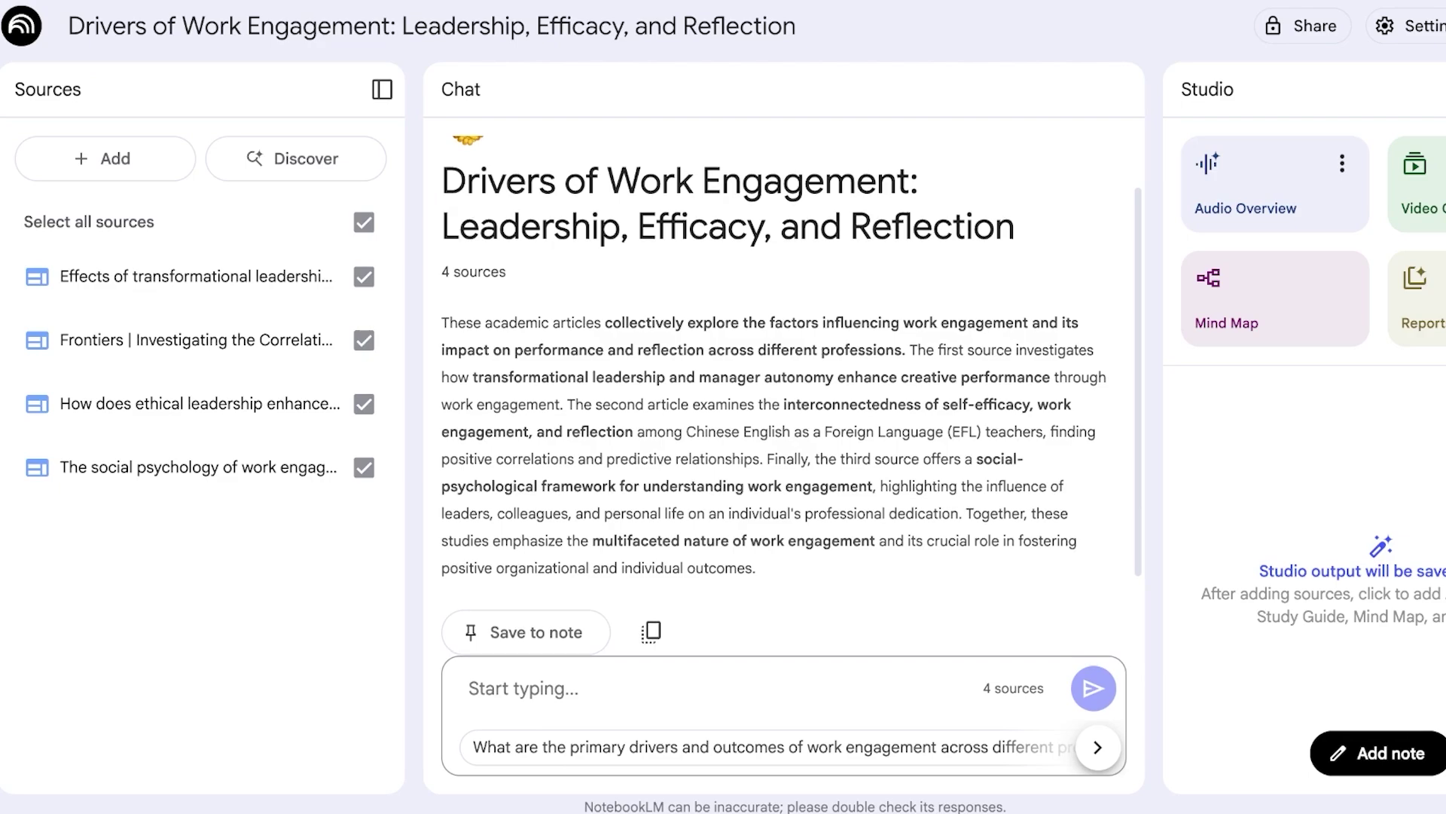
pyautogui.click(766, 747)
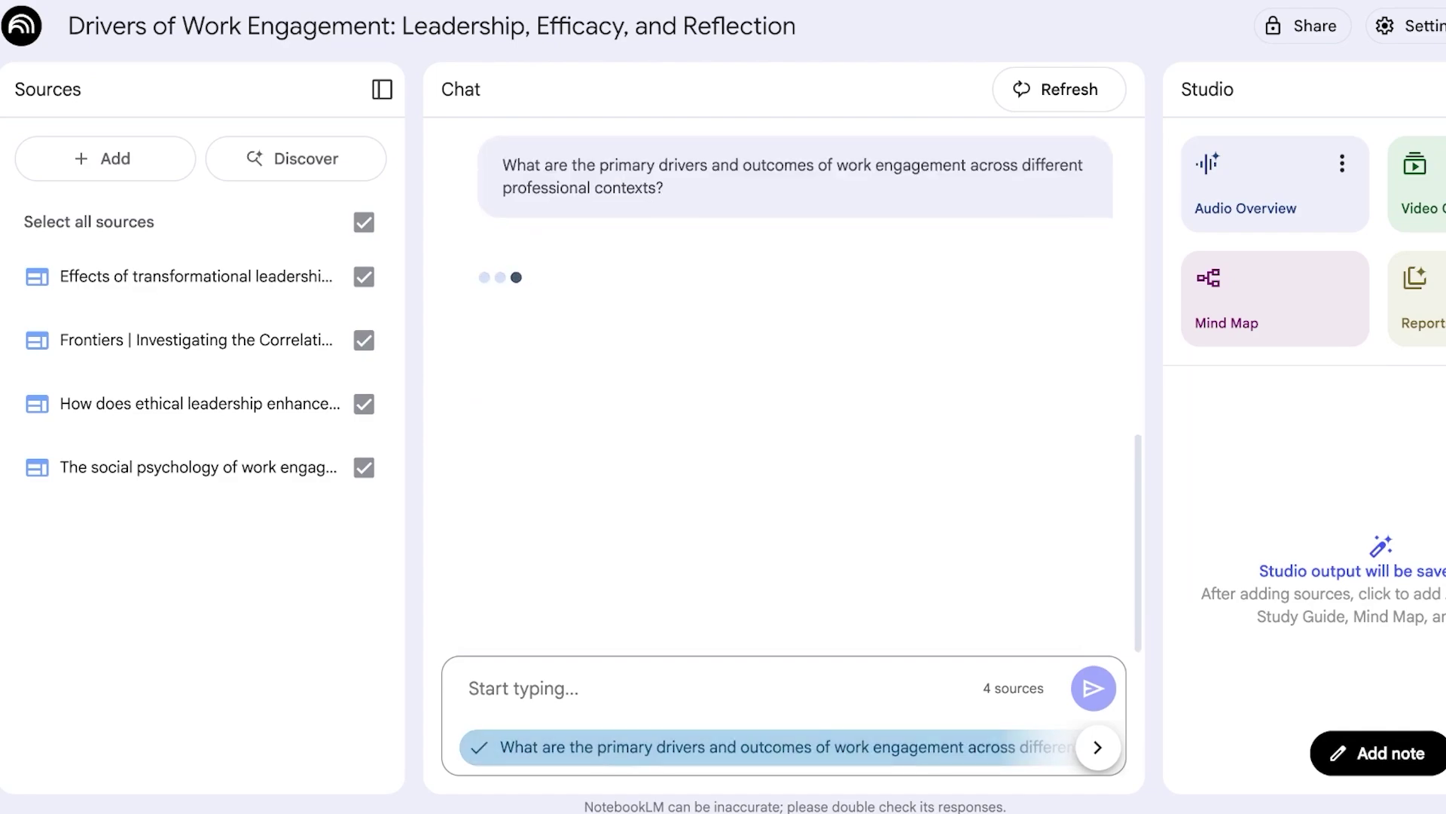
pyautogui.click(1097, 746)
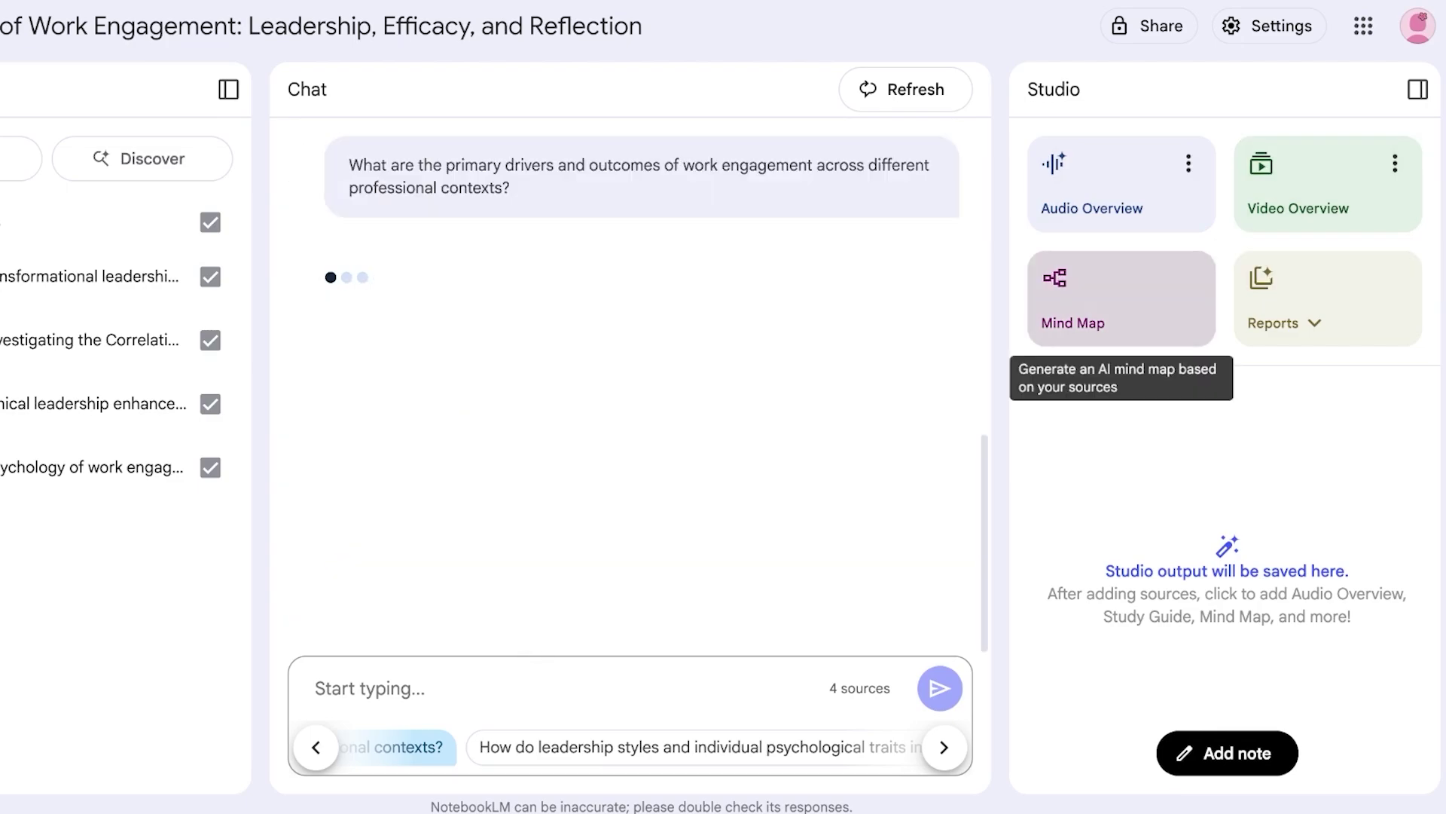
# - Generate a mind map from the notebook's sources and read the chat's answer on work engagement drivers meanwhile
pyautogui.click(1121, 301)
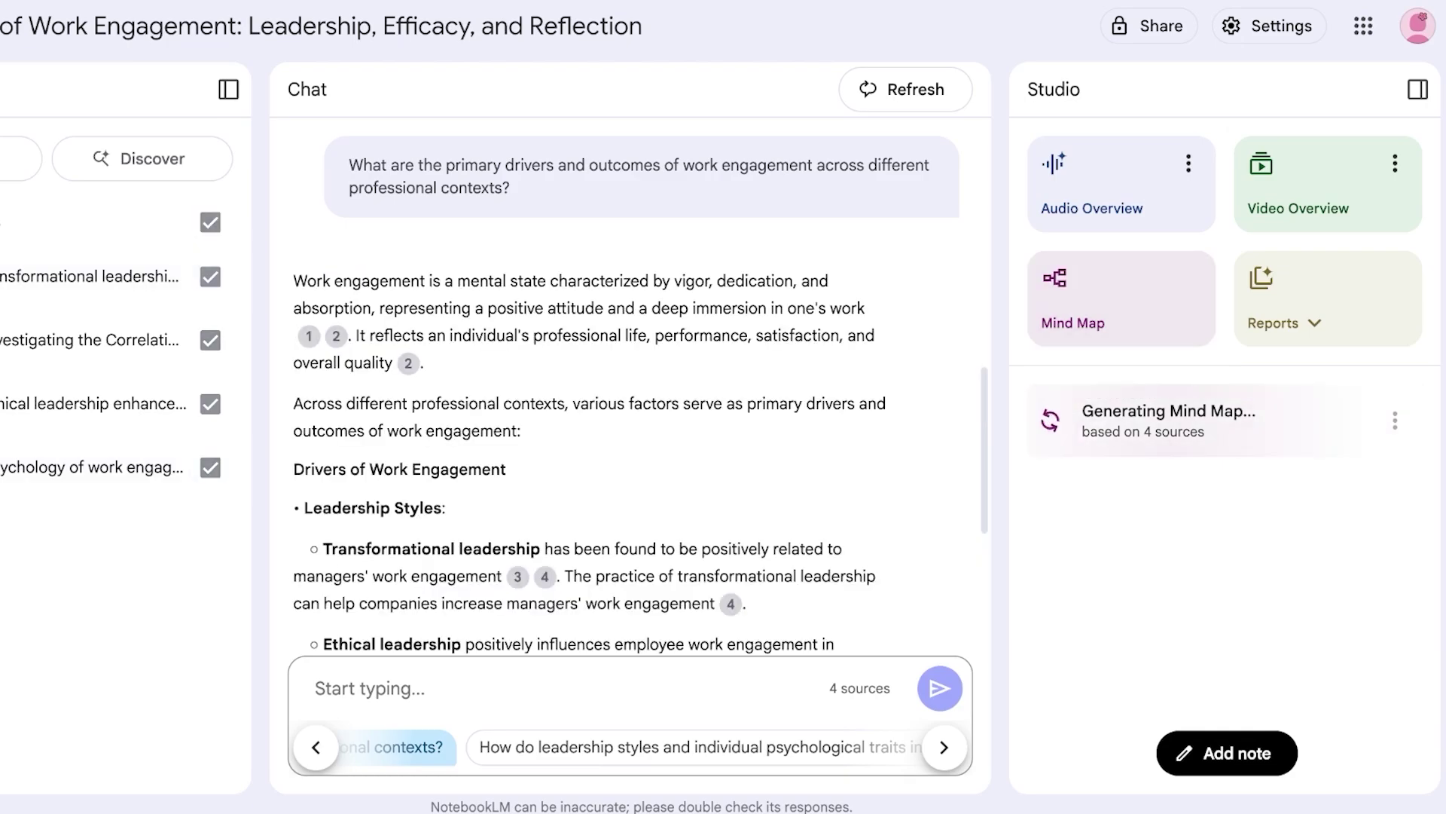
pyautogui.scroll(-6, 630, 385)
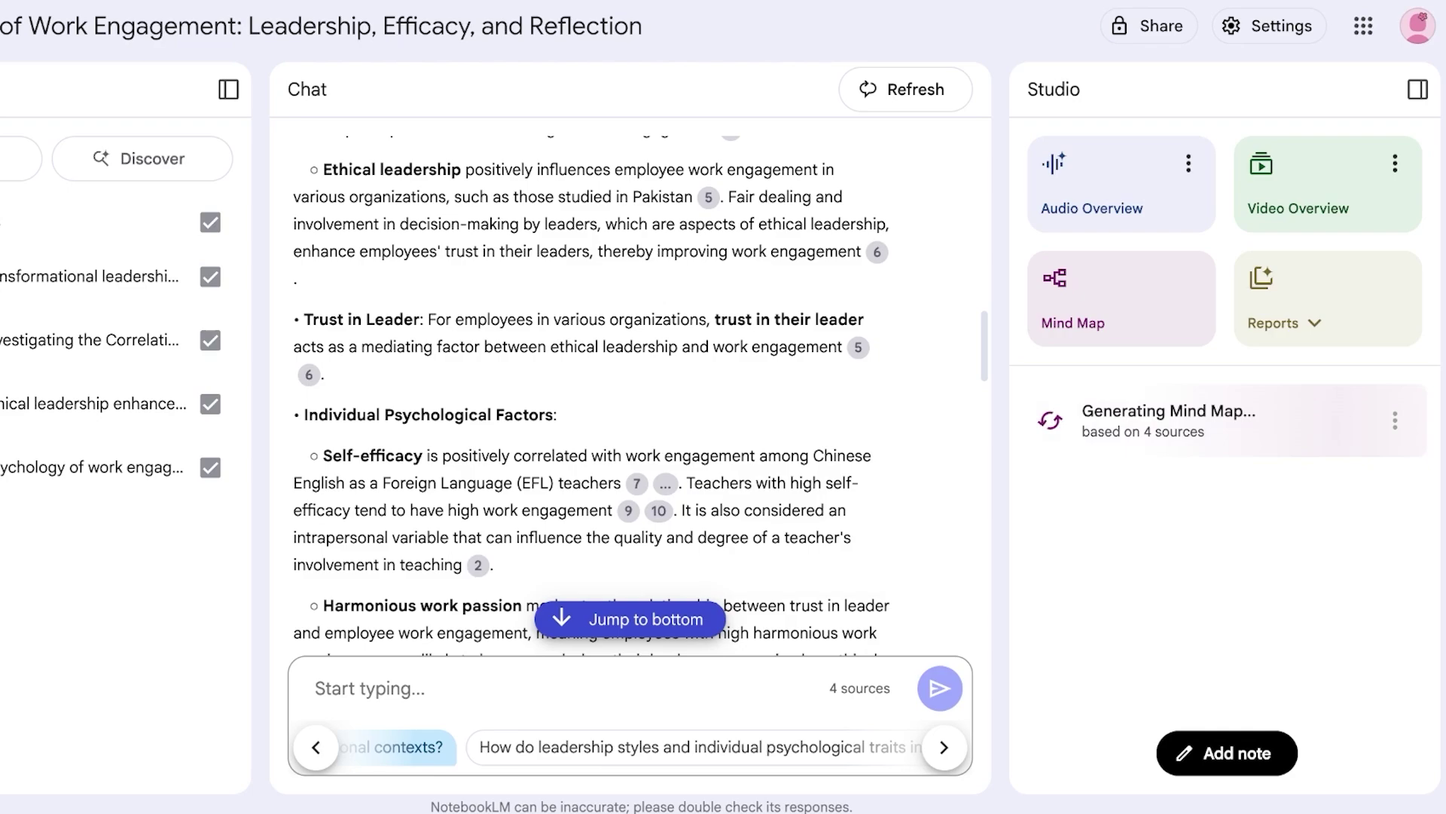
pyautogui.scroll(6, 629, 391)
pyautogui.scroll(1, 629, 392)
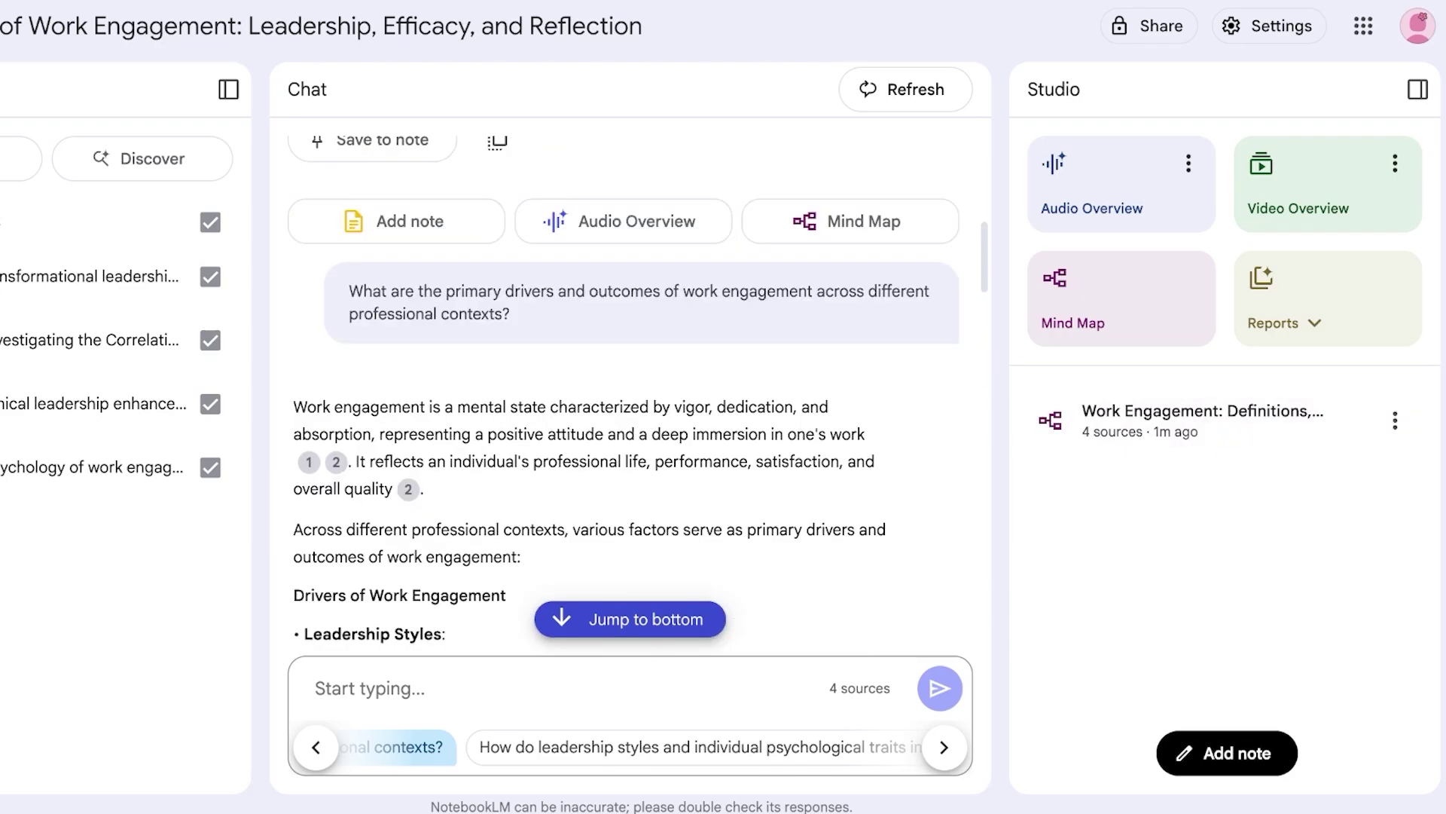
# - Read the chat's answer on work engagement from the leadership drivers through the outcomes and spillover effects, and revisit its drivers section
pyautogui.scroll(-4, 629, 391)
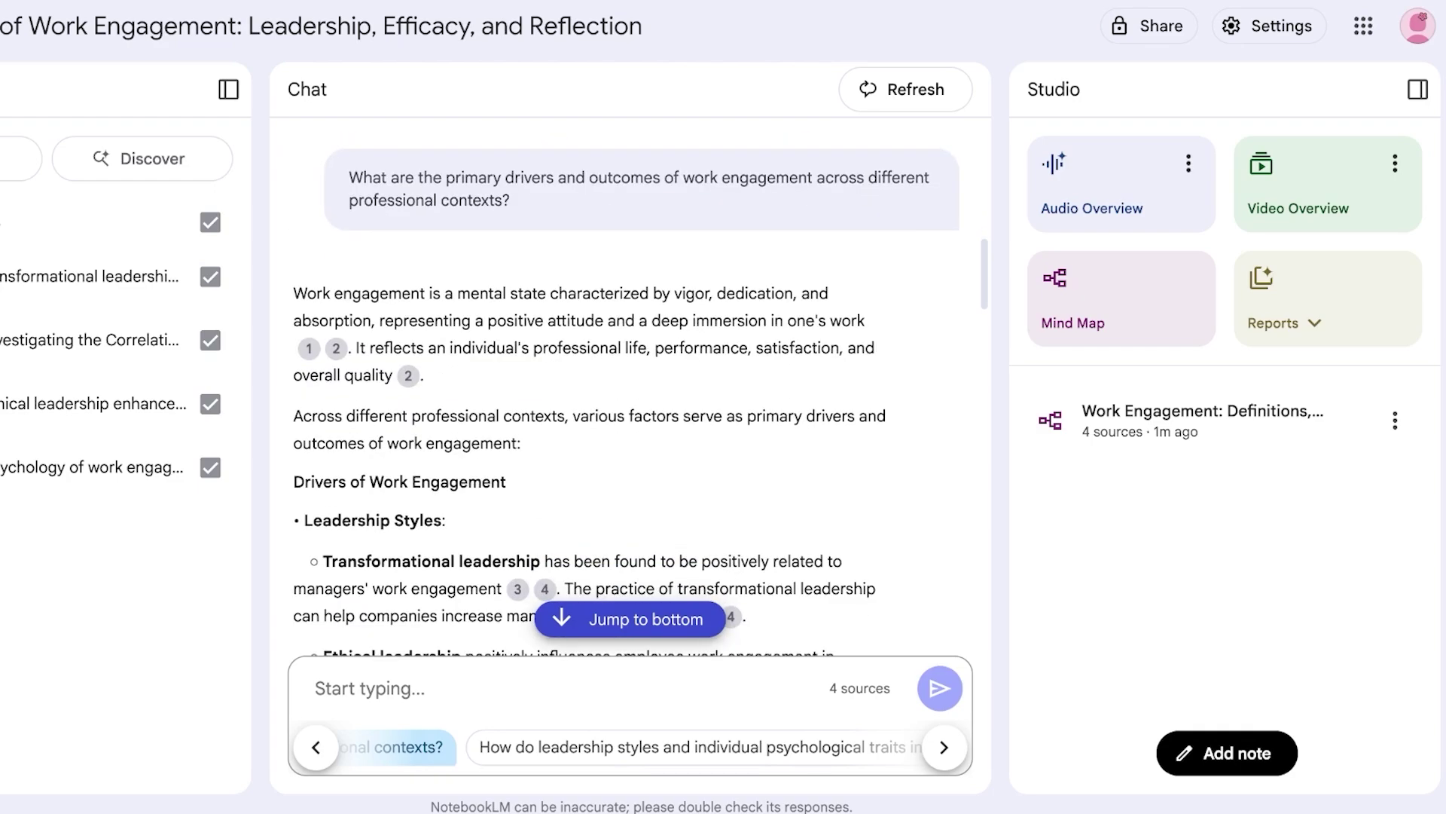
pyautogui.scroll(-4, 629, 392)
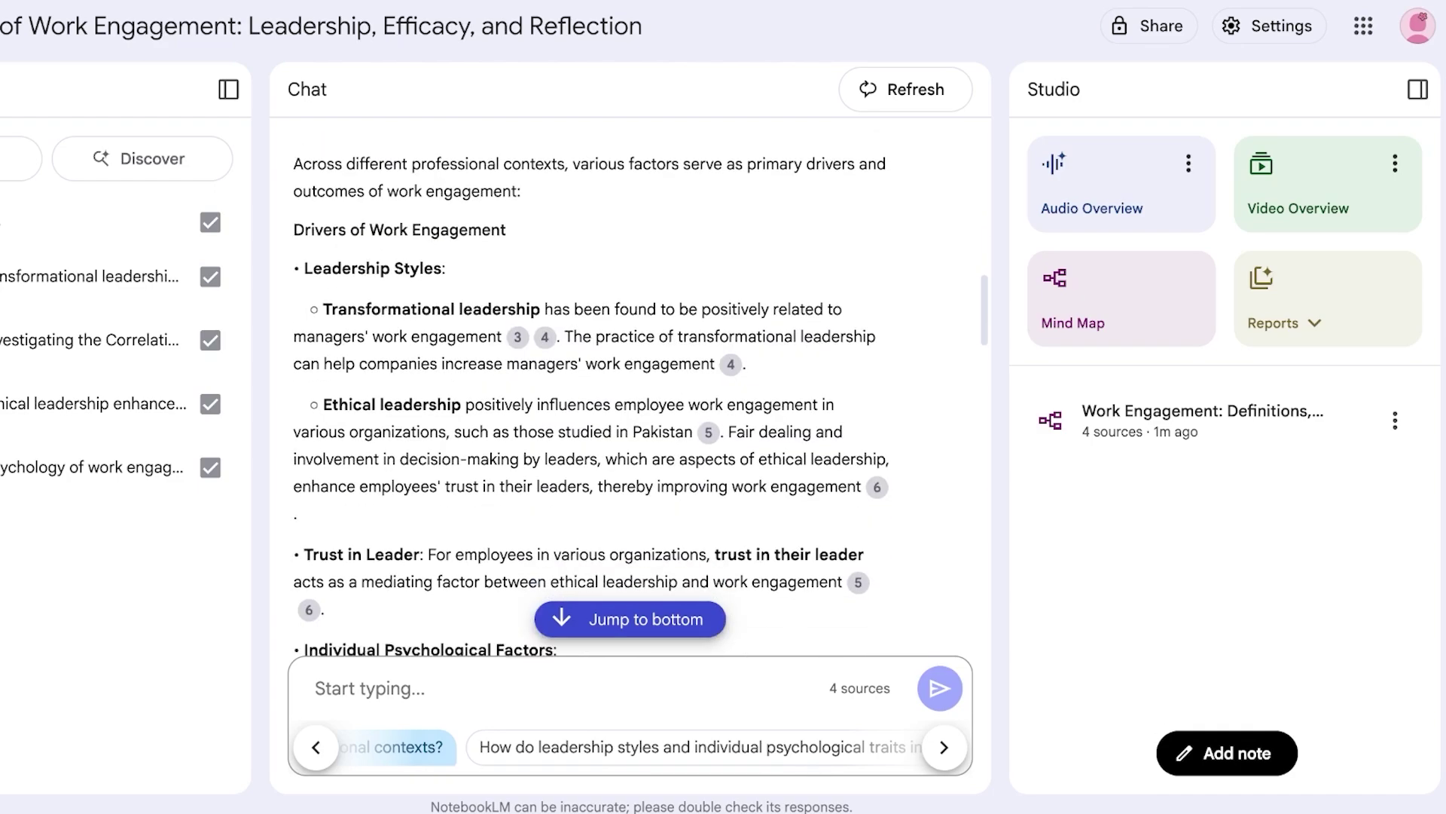
pyautogui.scroll(-8, 629, 392)
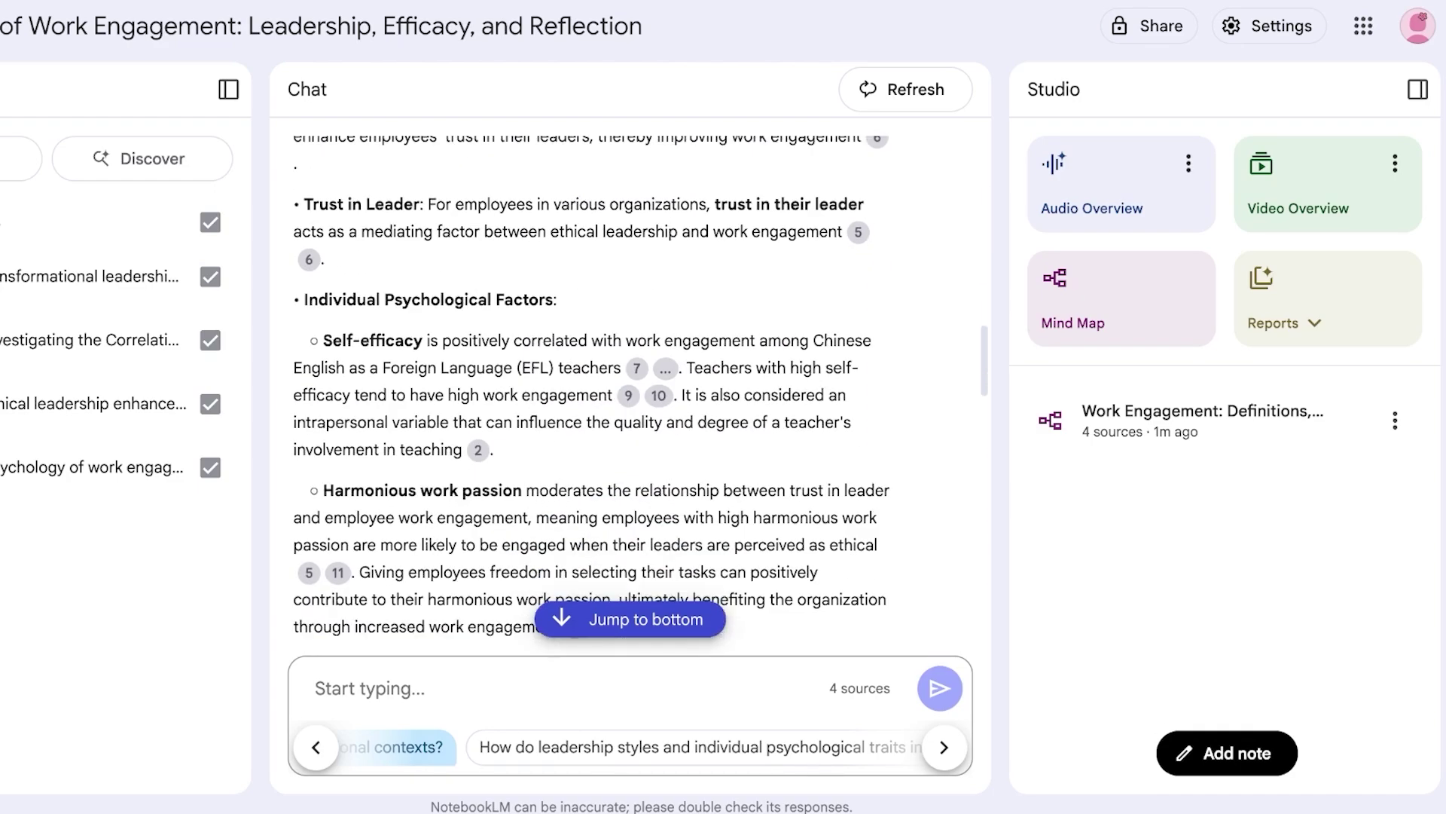
pyautogui.scroll(-8, 629, 392)
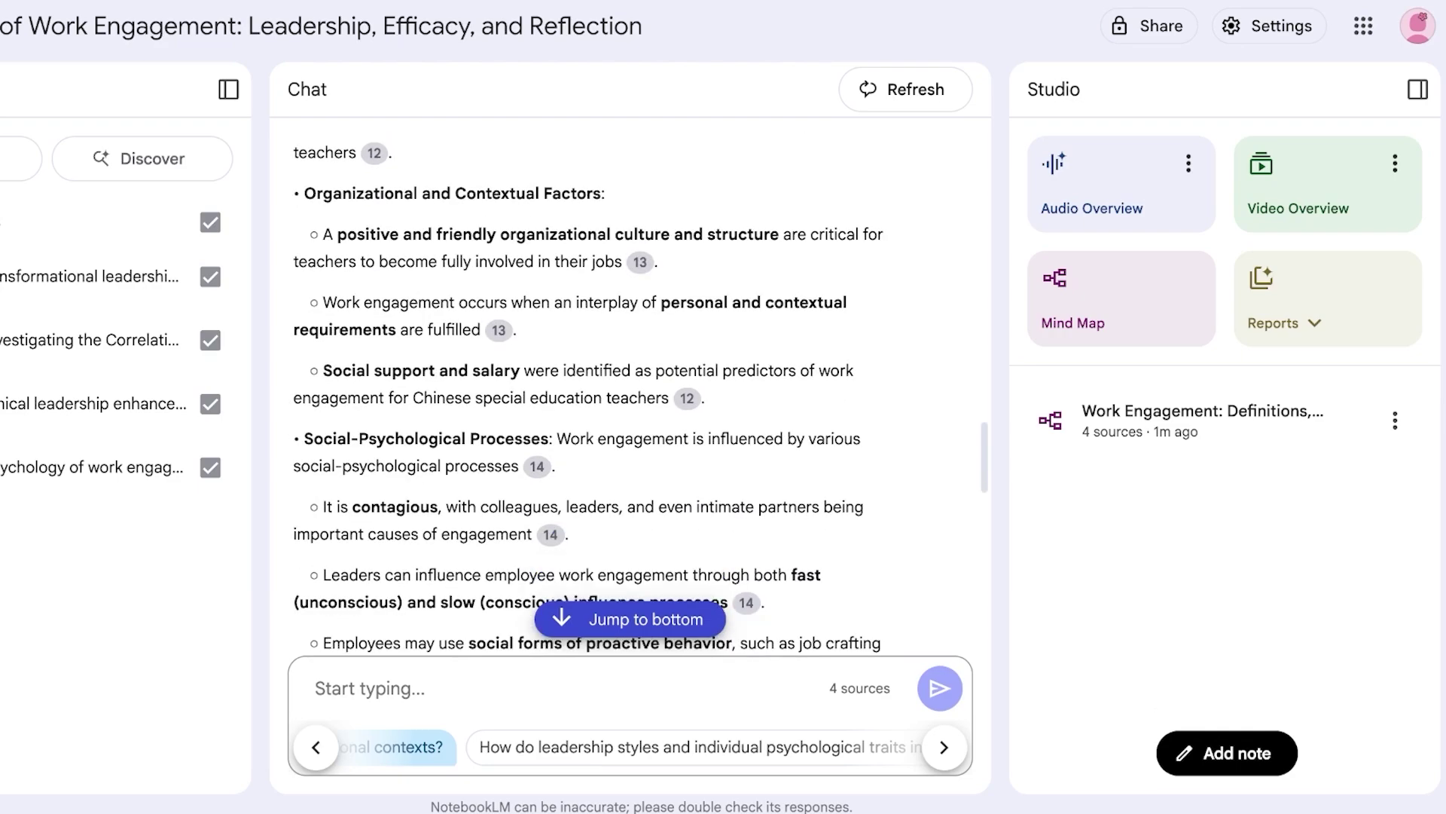
pyautogui.scroll(-2, 629, 391)
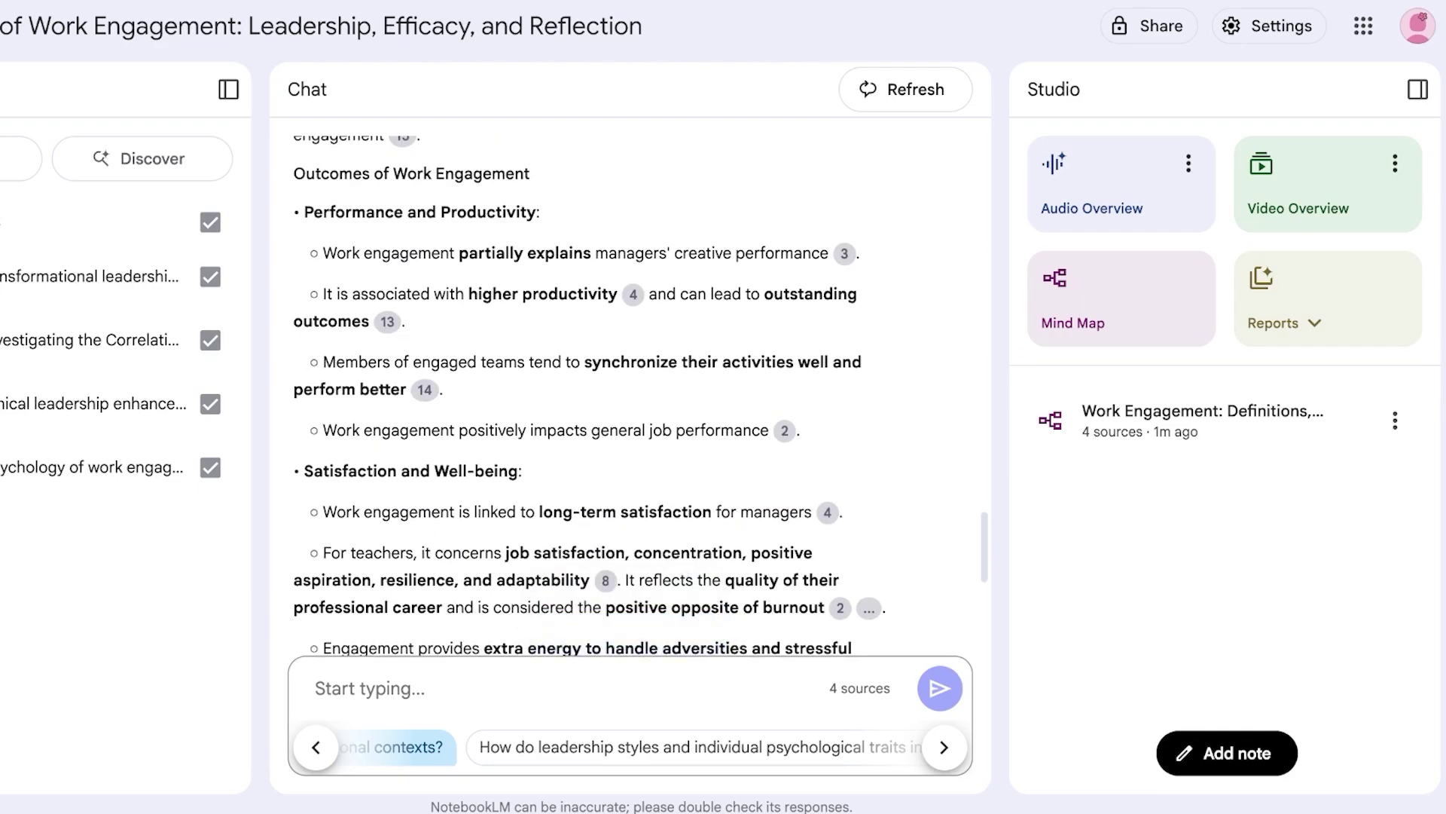
pyautogui.scroll(-4, 629, 392)
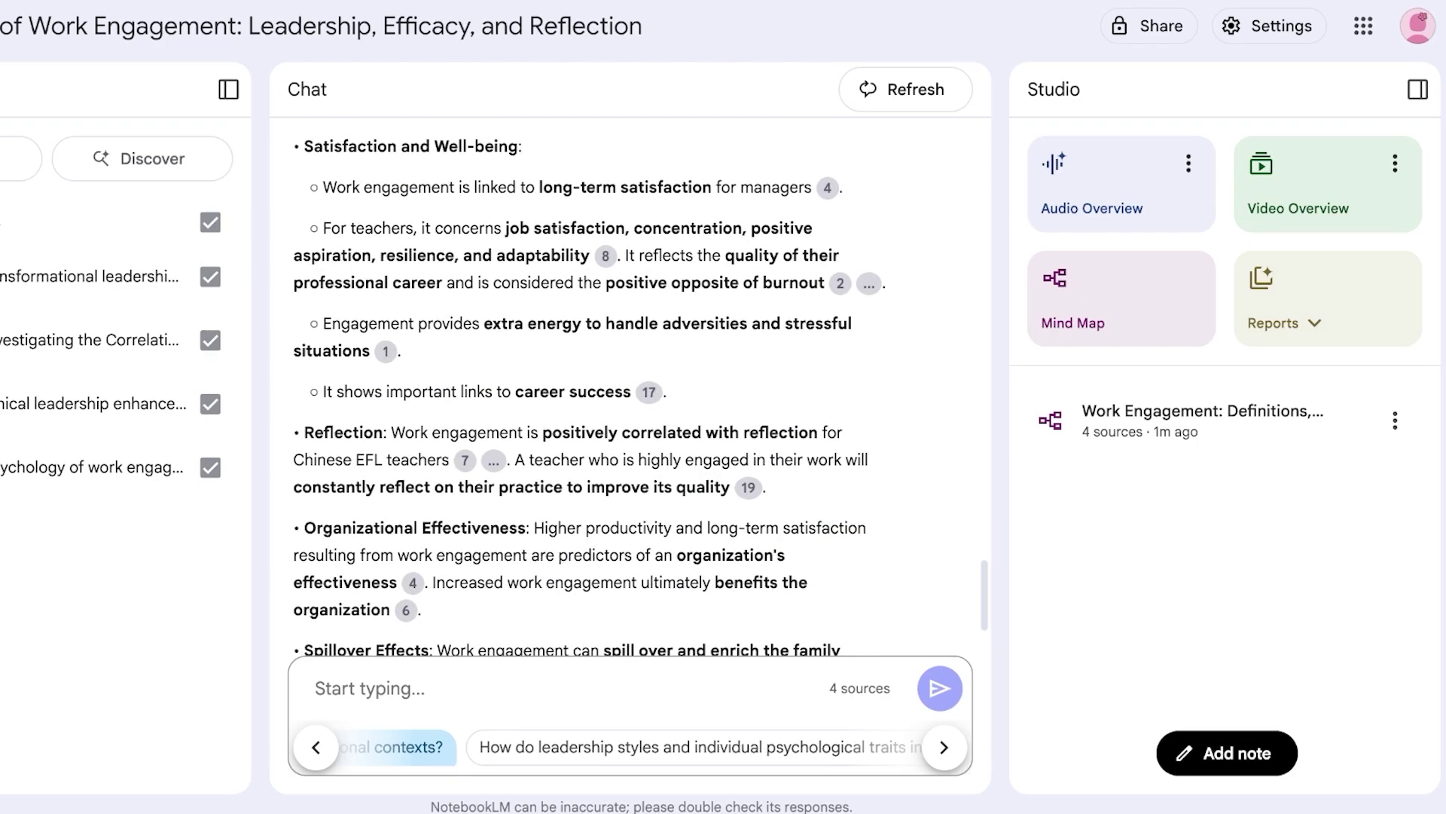
pyautogui.scroll(-2, 629, 391)
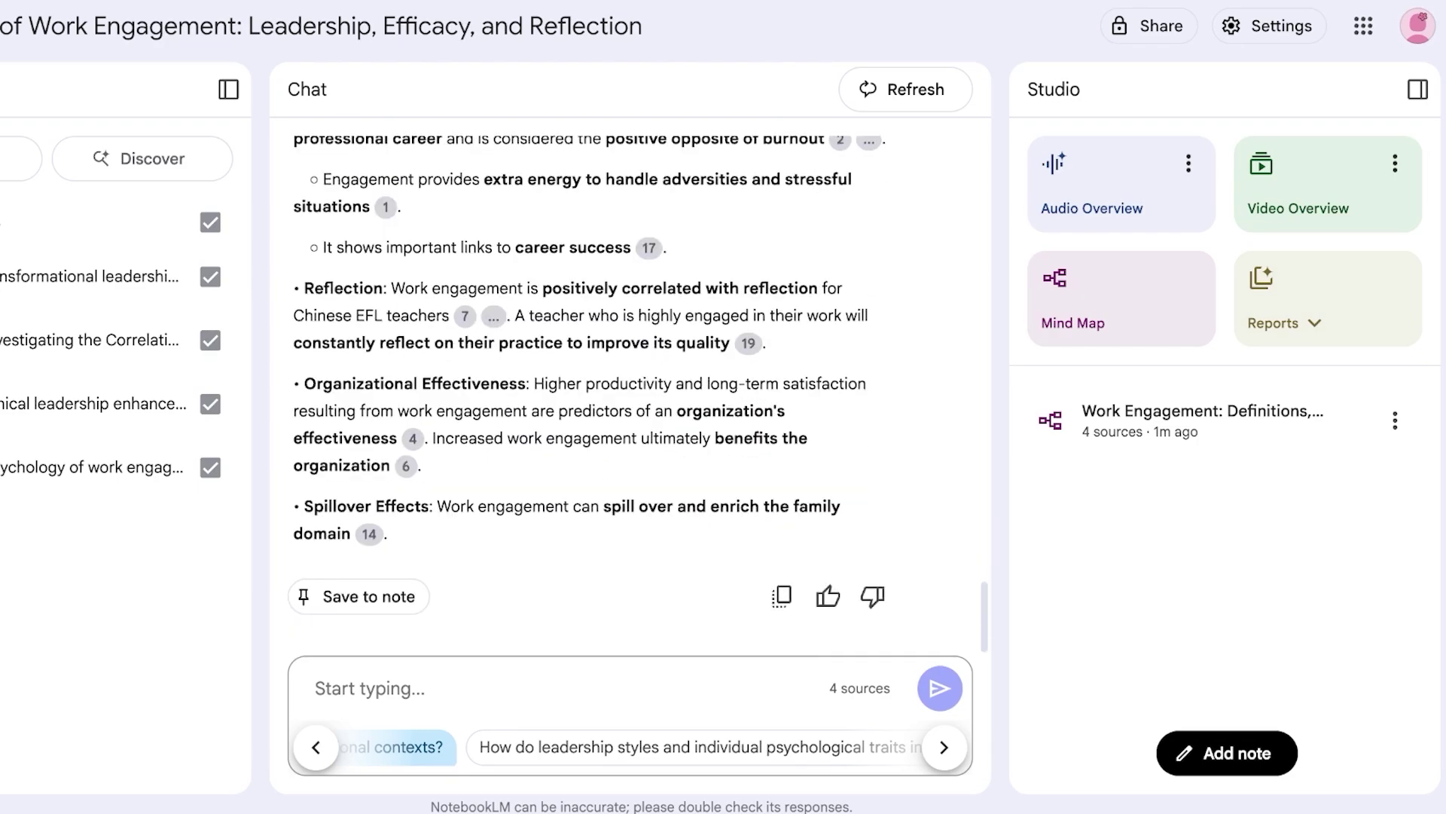
pyautogui.scroll(10, 587, 397)
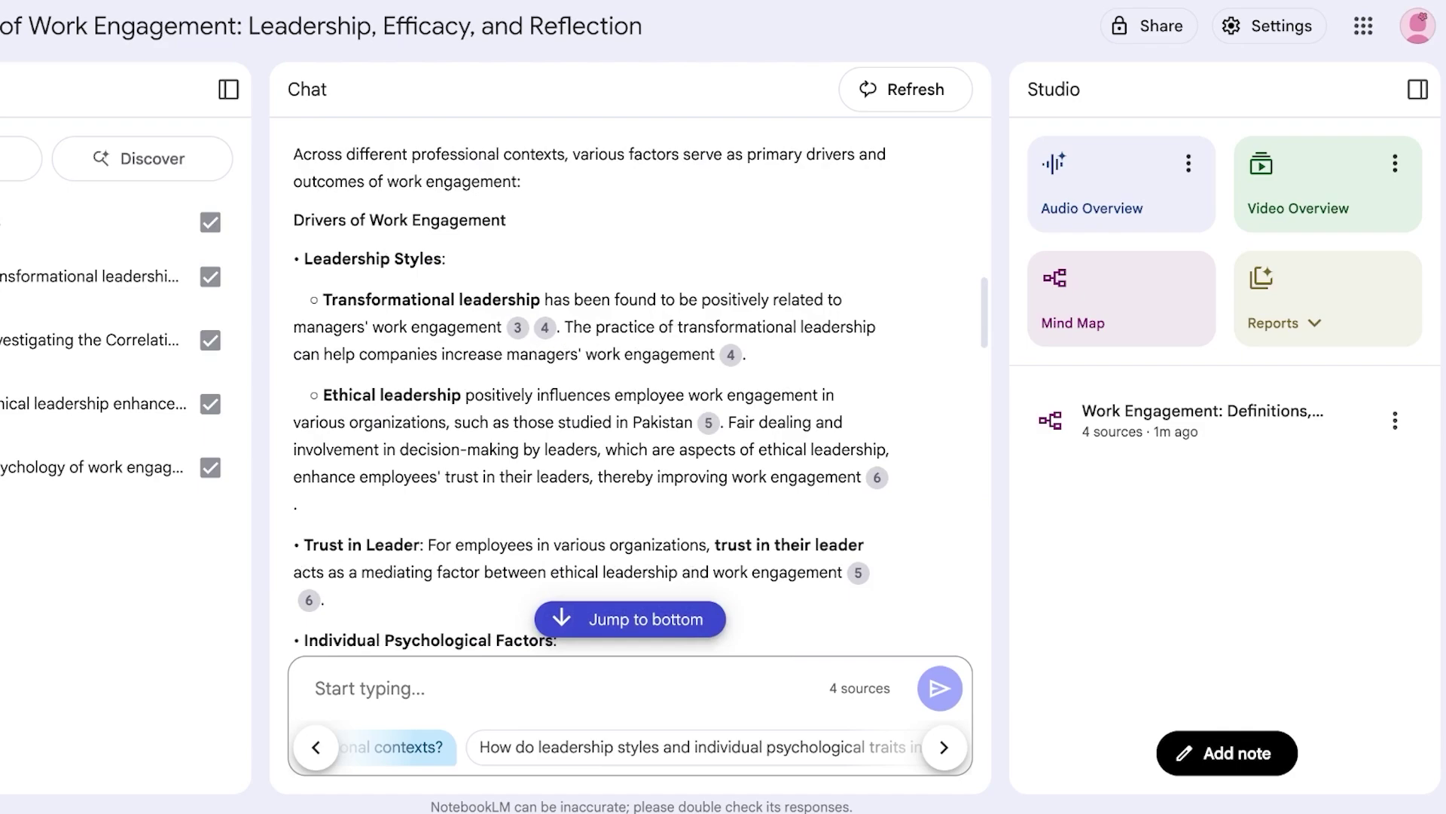
pyautogui.scroll(-12, 629, 392)
pyautogui.scroll(3, 629, 391)
# - Open the work engagement mind map in the enlarged view and expand its Factors Influencing/Related branch
pyautogui.click(1202, 420)
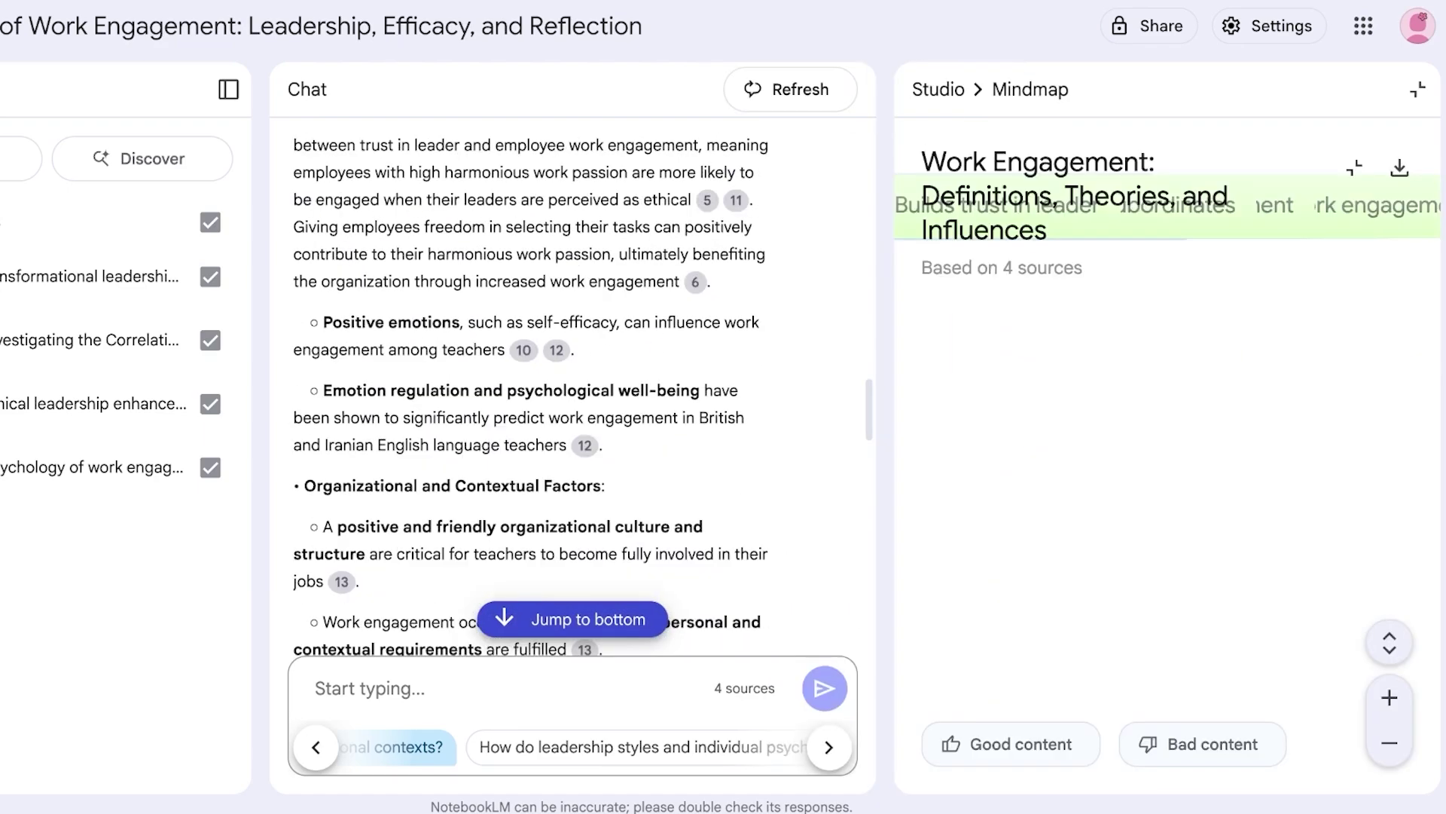
pyautogui.click(1354, 167)
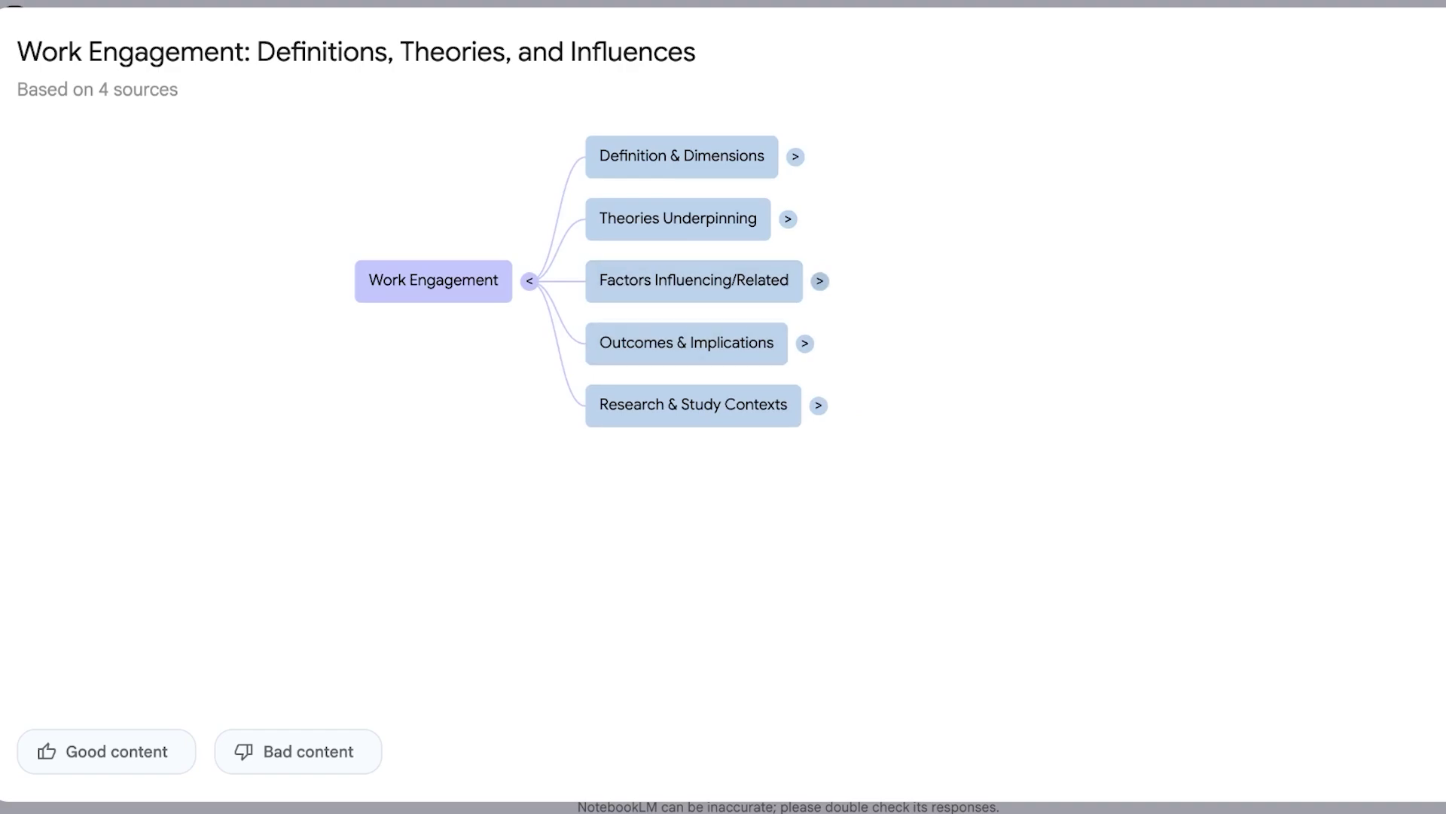
pyautogui.click(819, 281)
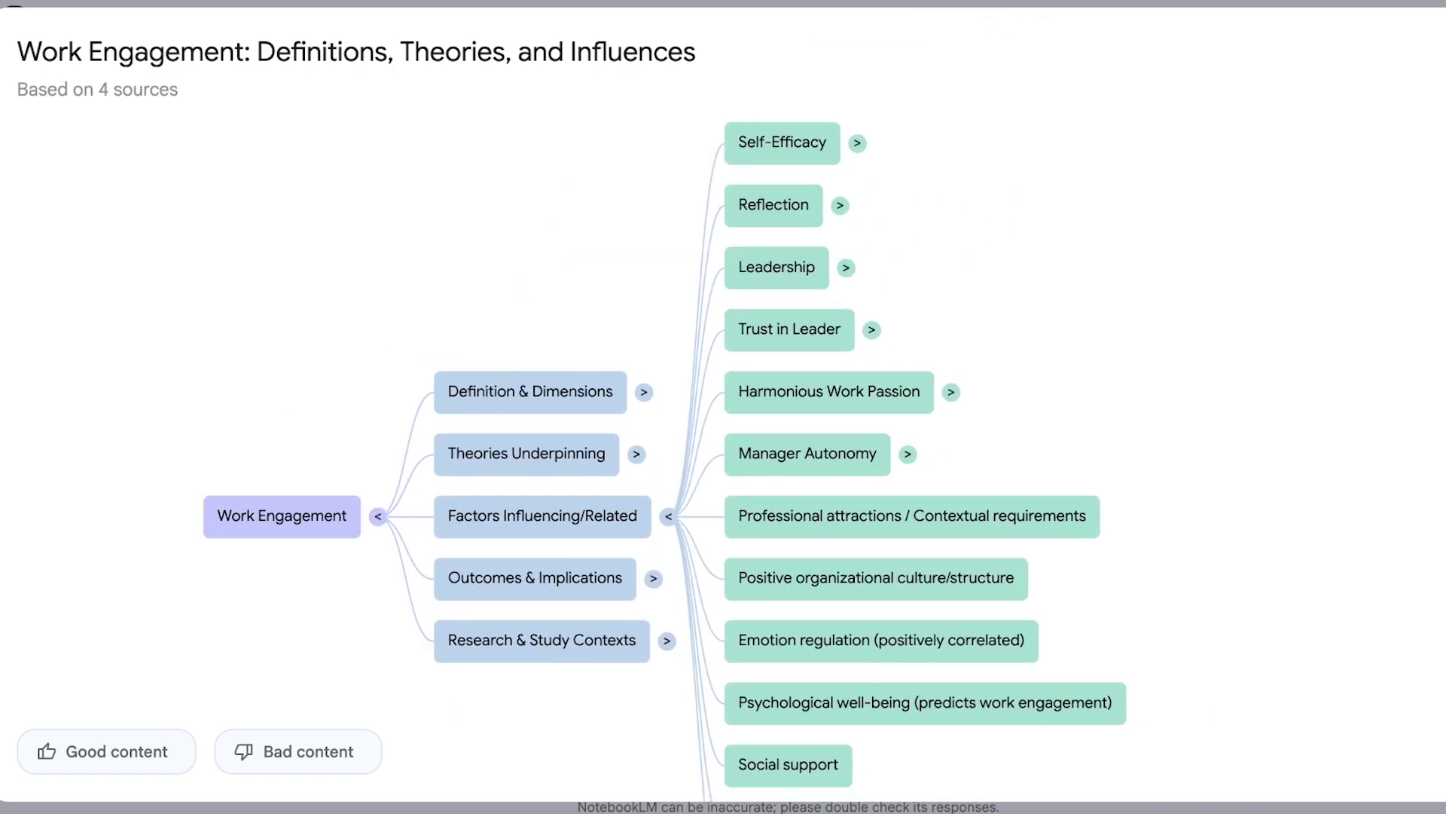
# - Look over all influencing factors from Self-Efficacy to Teaching experience in the mind map and select the Salary topic
pyautogui.scroll(-2, 822, 763)
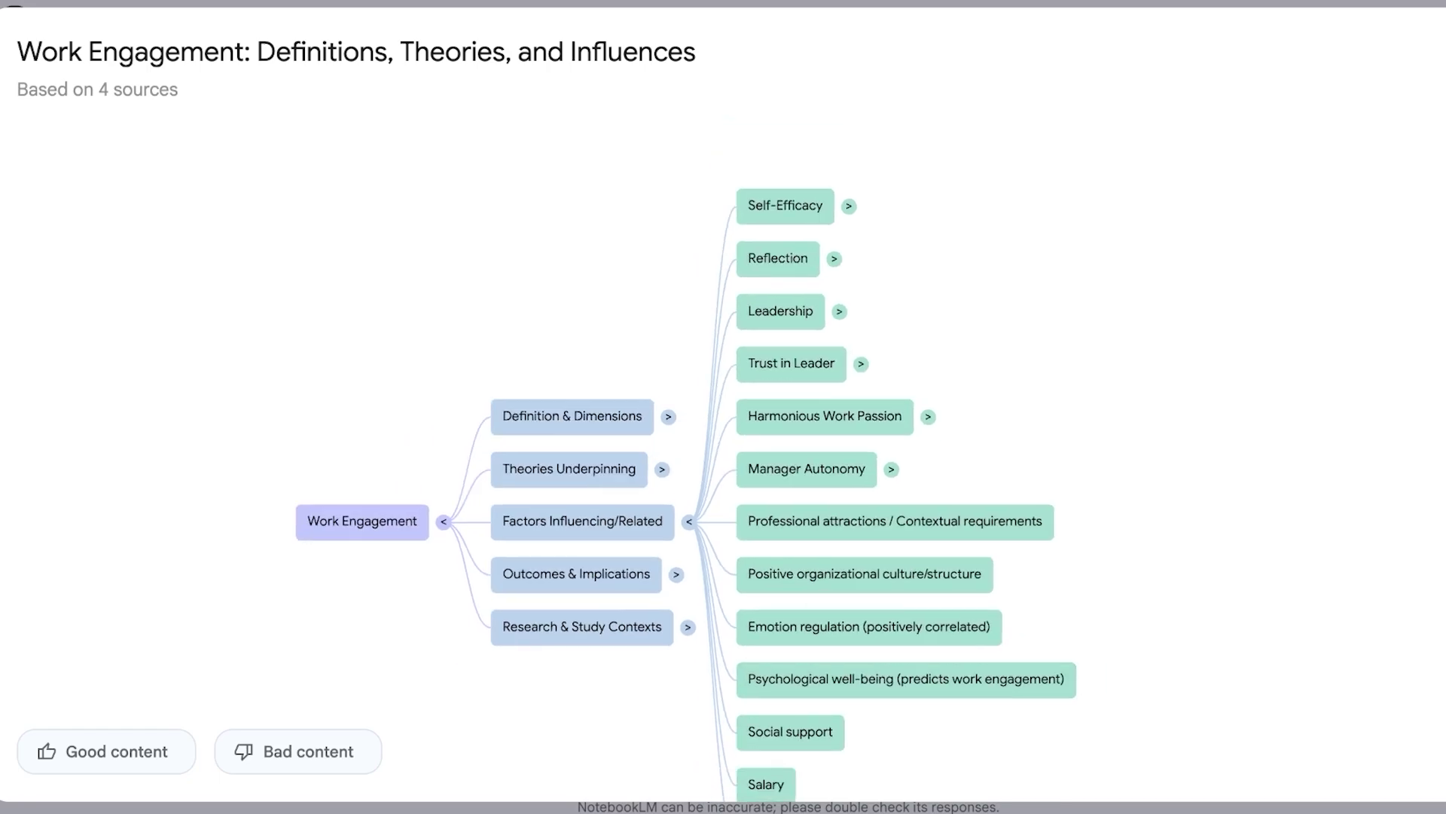
pyautogui.moveTo(821, 762); pyautogui.dragTo(812, 567)
pyautogui.scroll(1, 1092, 377)
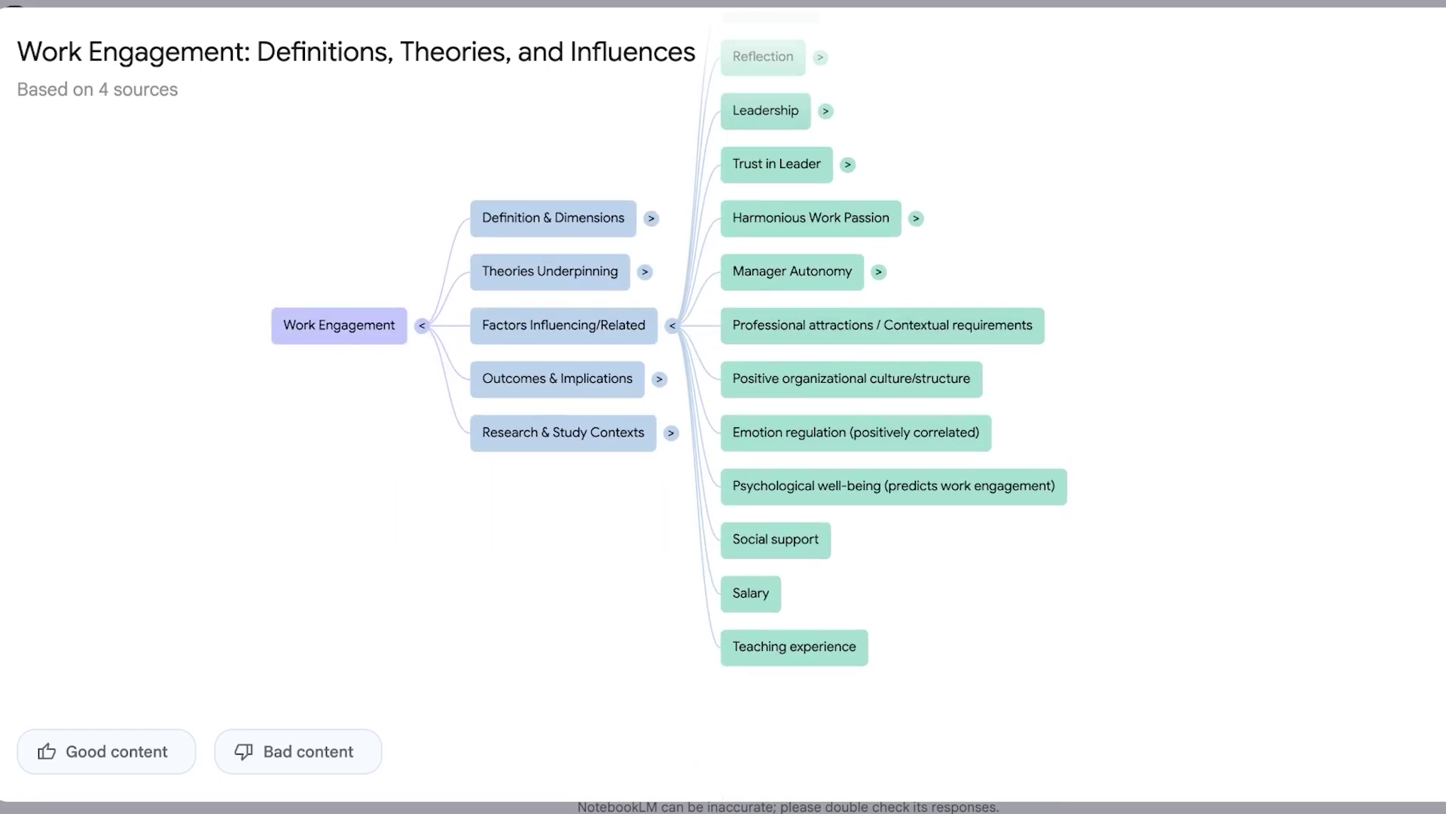
pyautogui.moveTo(1092, 377); pyautogui.dragTo(1085, 457)
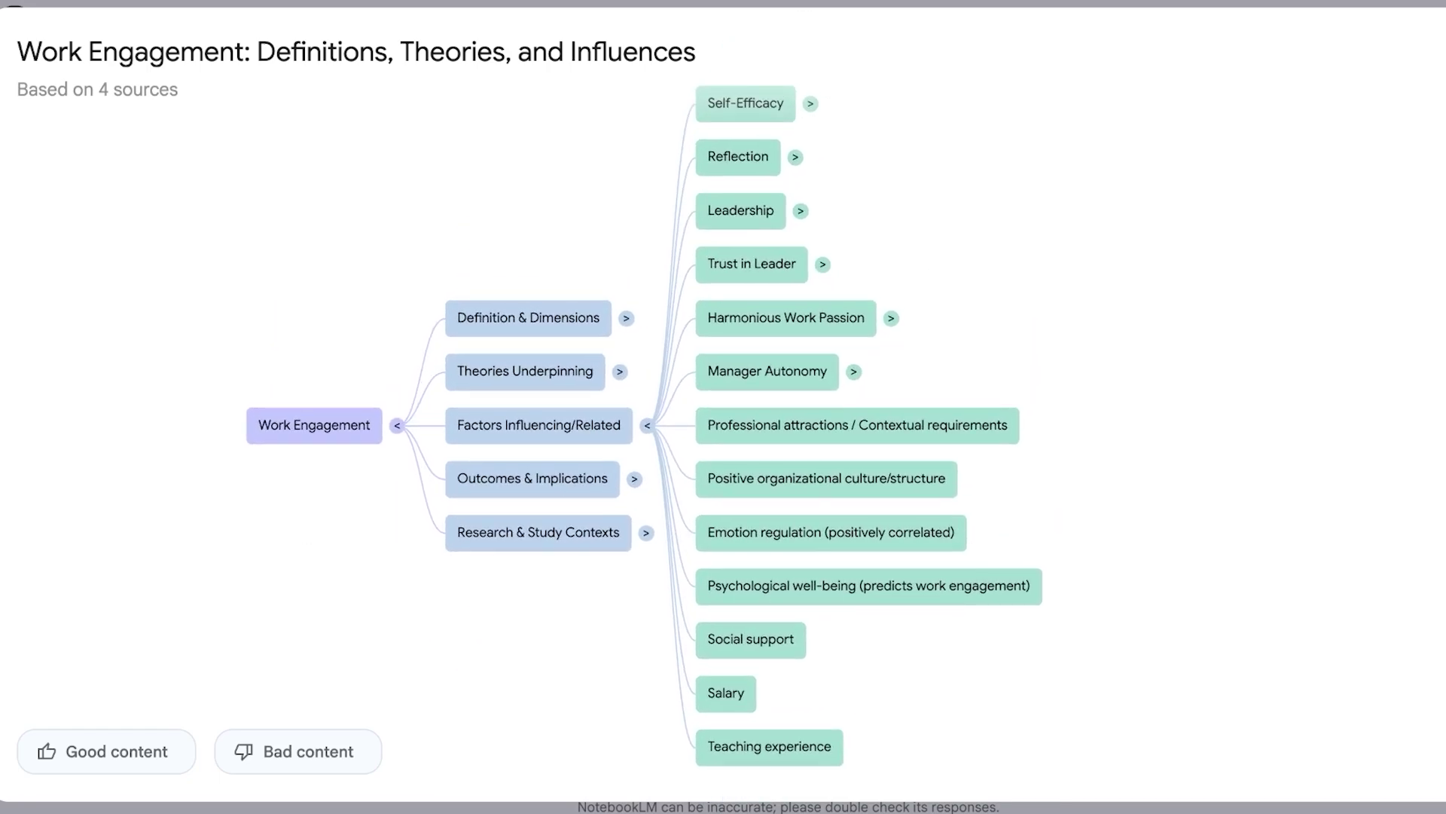
pyautogui.click(728, 690)
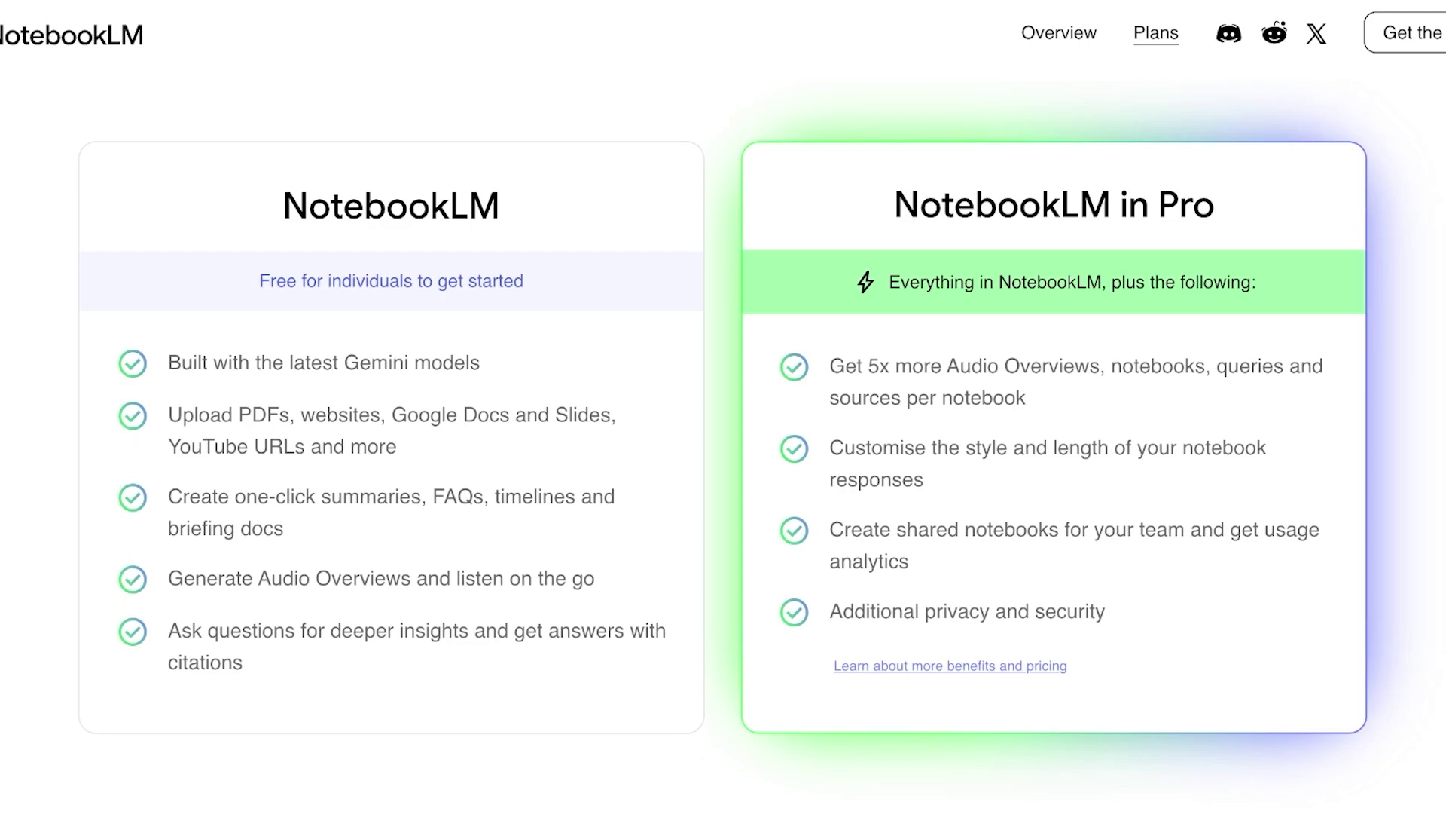
# - Compare the free and Pro options on the NotebookLM plans page and examine the Upgrade NotebookLM help article's limits and premium features
pyautogui.scroll(-1, 738, 429)
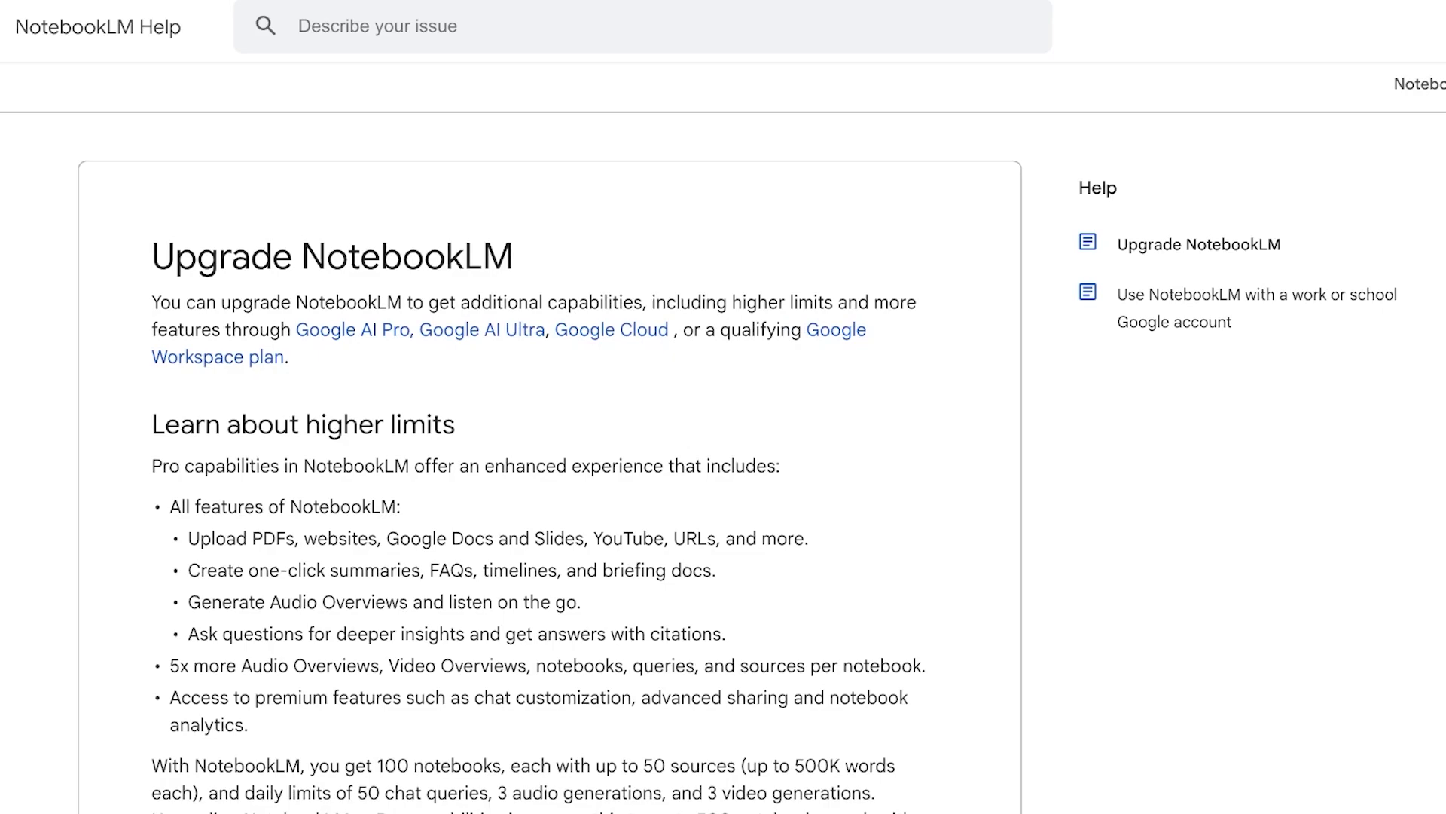
pyautogui.scroll(-3, 550, 437)
pyautogui.scroll(-12, 550, 437)
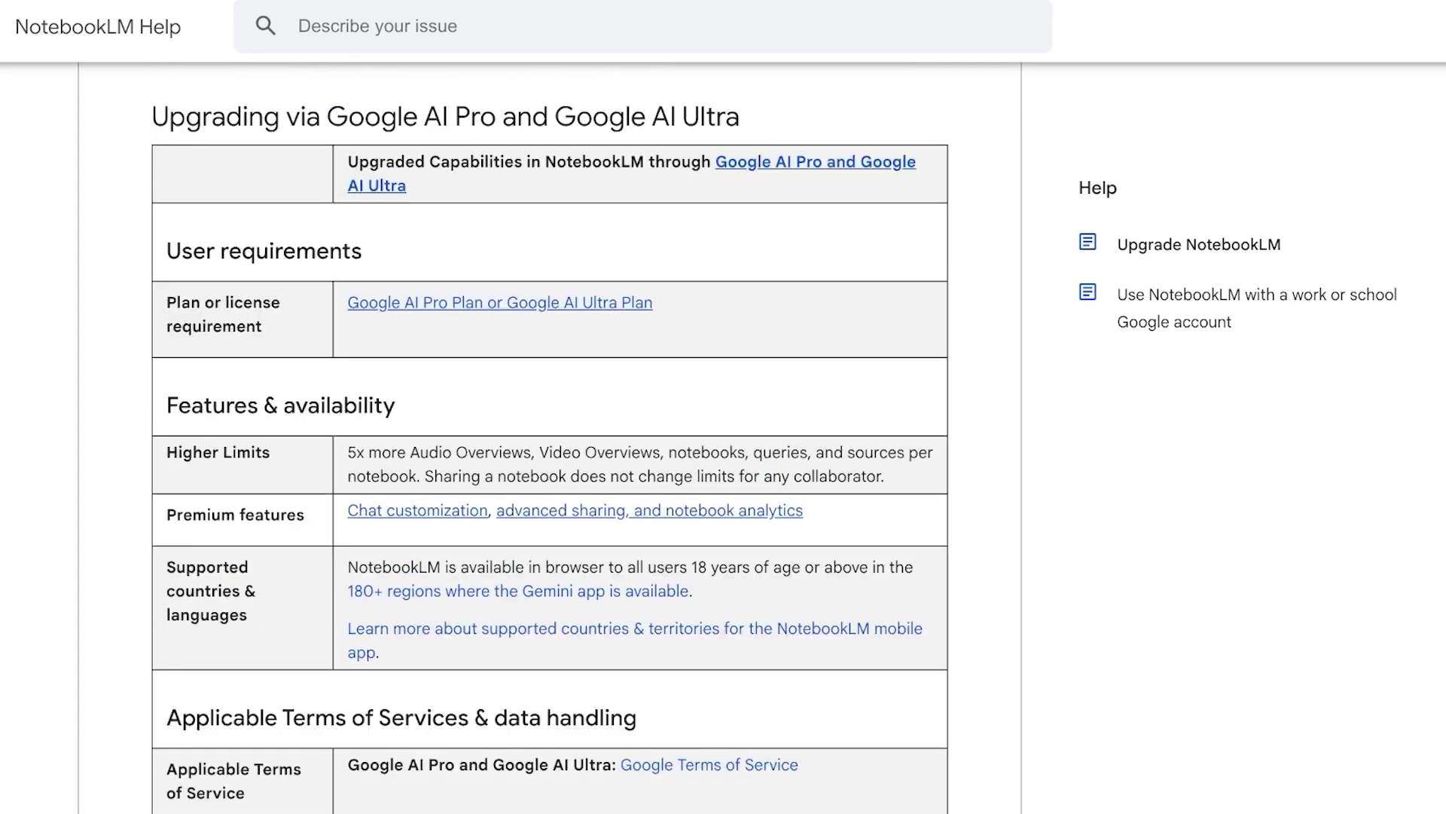
pyautogui.scroll(5, 550, 437)
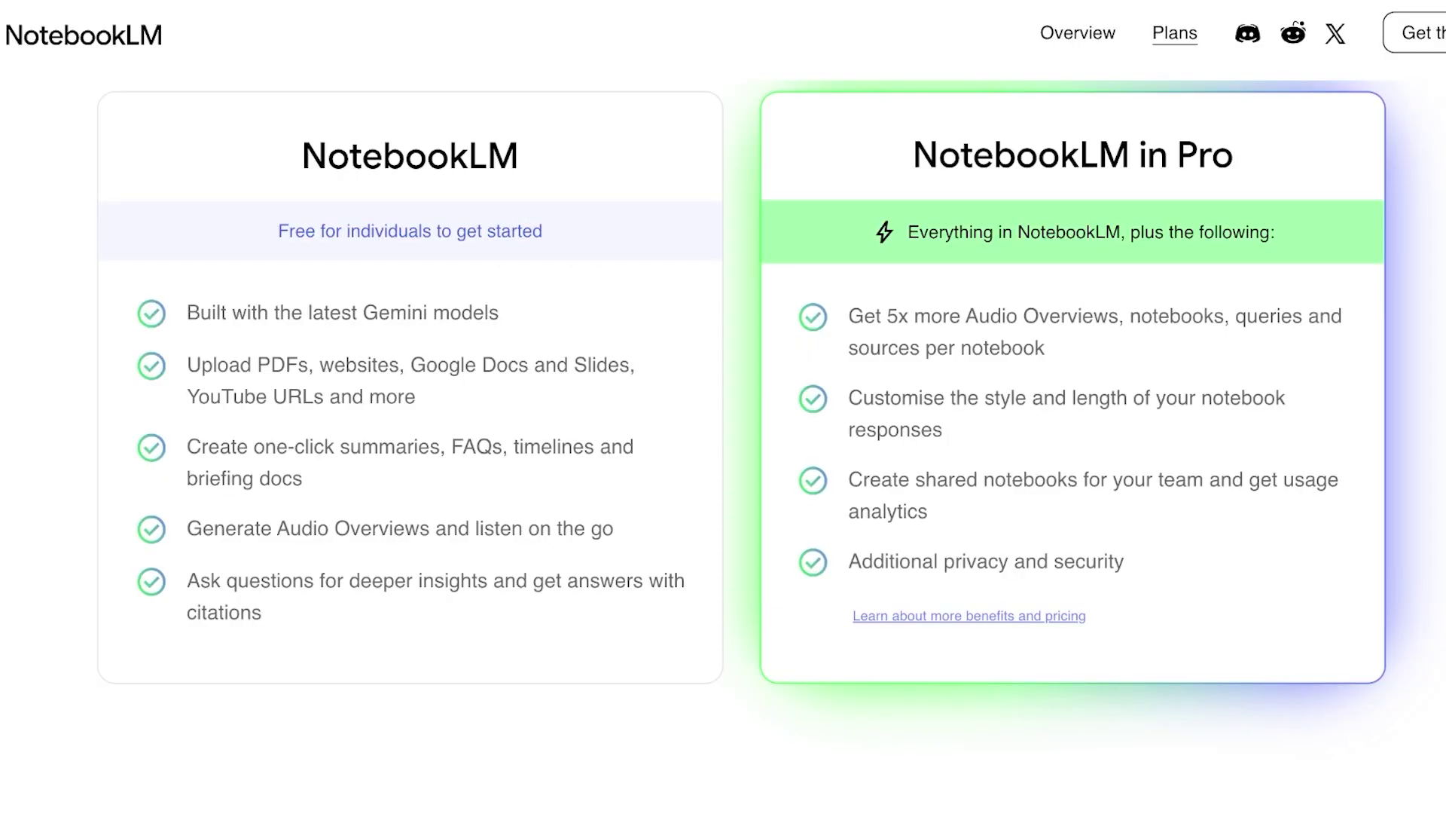
pyautogui.scroll(3, 723, 452)
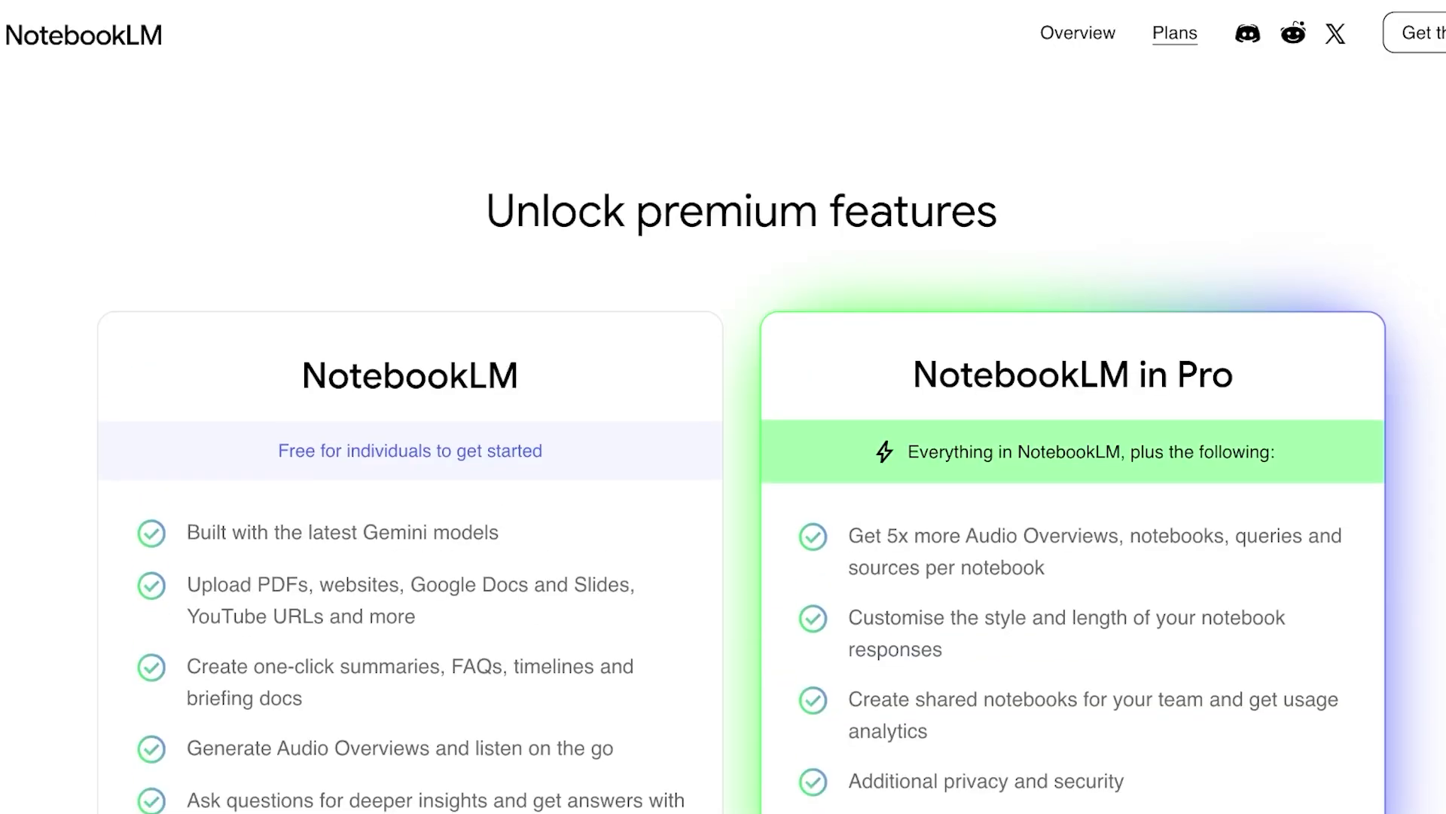
pyautogui.scroll(-9, 723, 452)
pyautogui.scroll(7, 723, 452)
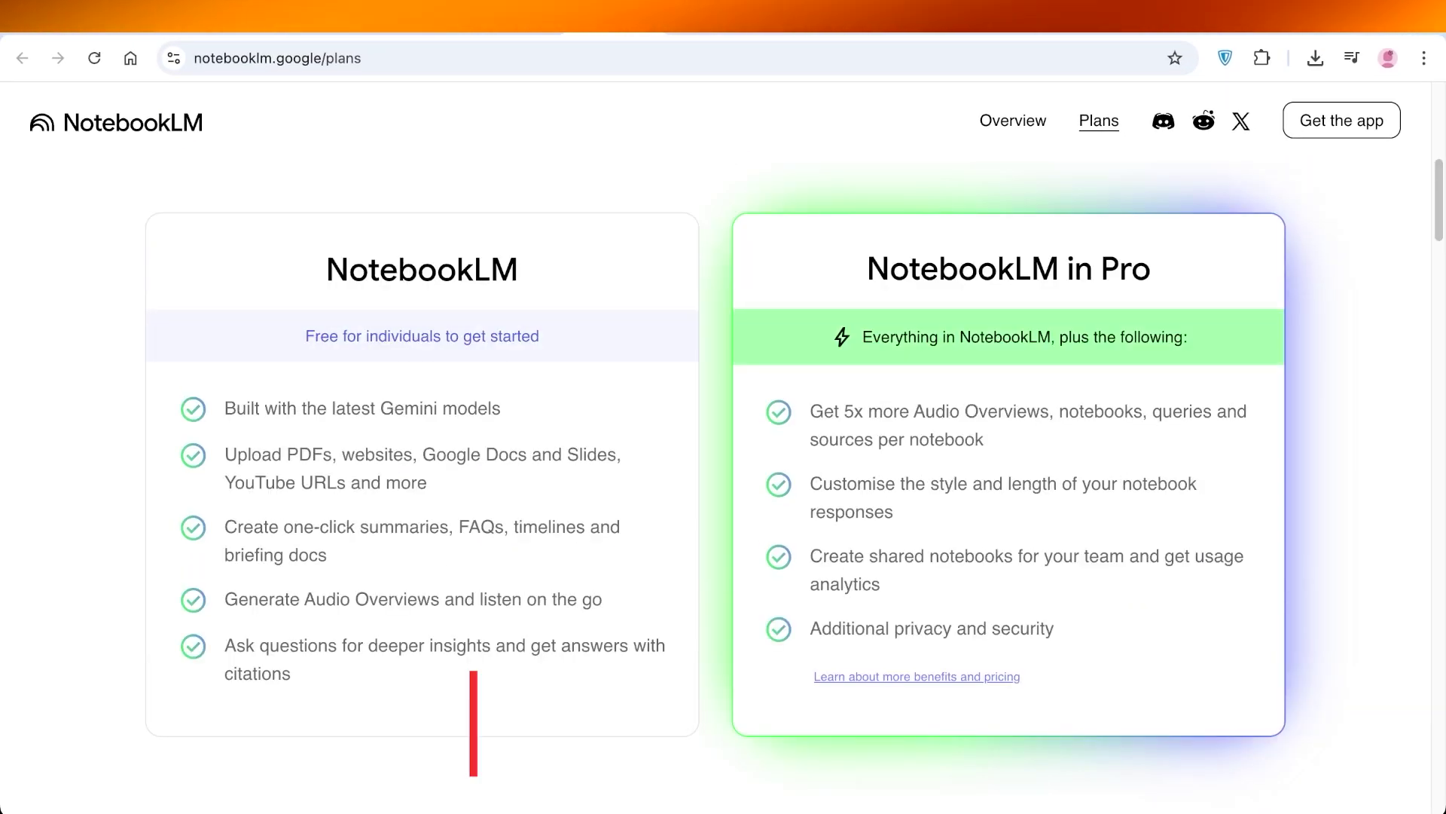